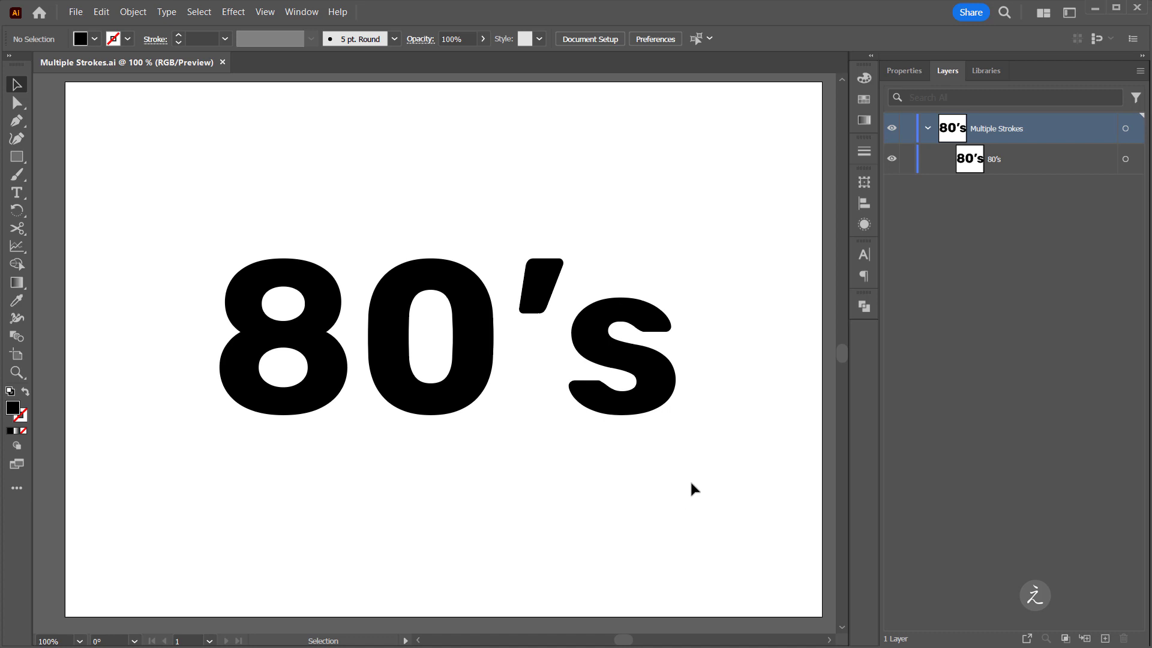
Select the 80's text and check its font and character settings.
{"action": "left_click", "coordinate": [670, 391]}
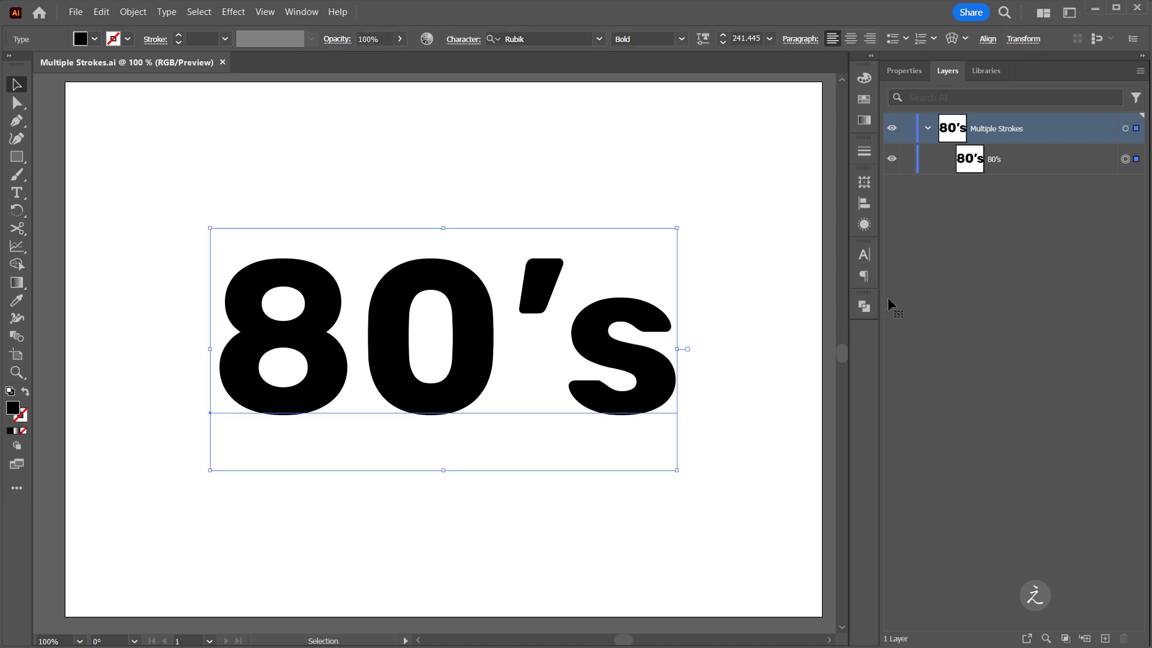
{"action": "left_click", "coordinate": [869, 253]}
{"action": "left_click", "coordinate": [752, 291]}
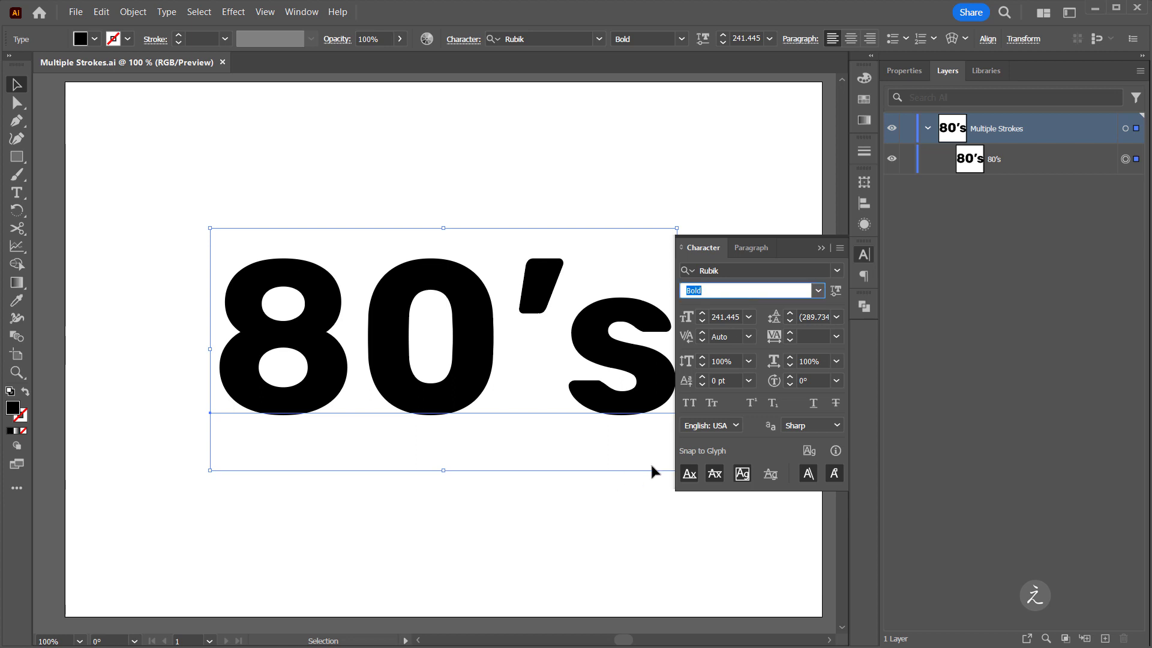
{"action": "left_click", "coordinate": [821, 249]}
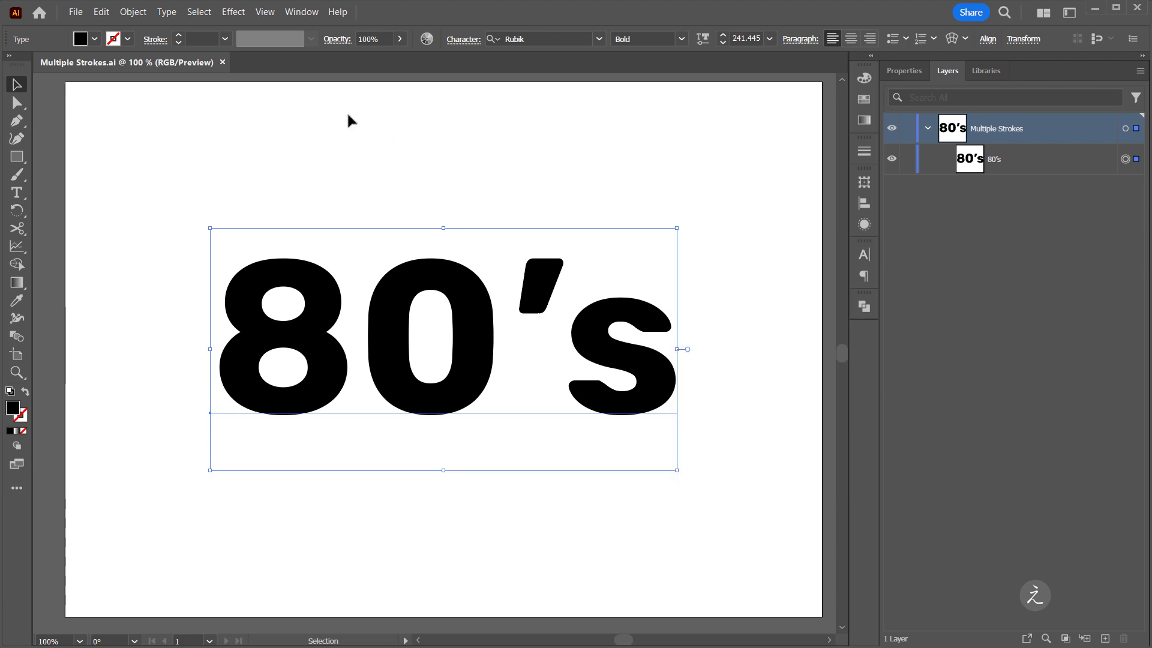
Copy the 80's text, paste the duplicate in front, and hide the upper copy.
{"action": "left_click", "coordinate": [101, 12]}
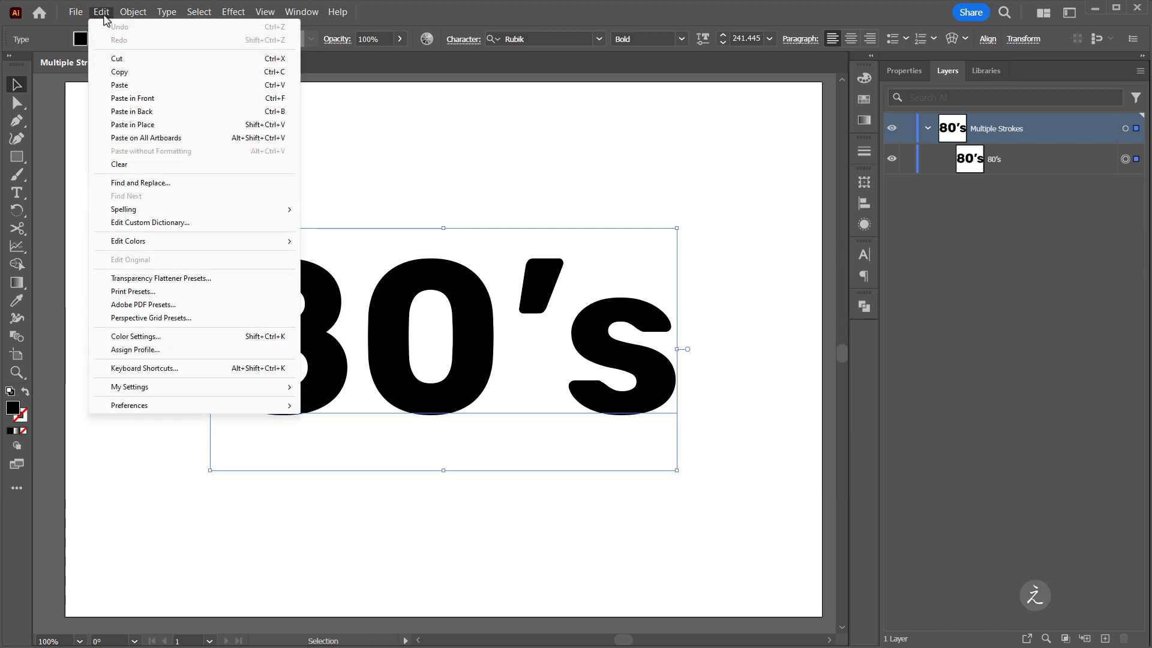
{"action": "left_click", "coordinate": [177, 78]}
{"action": "left_click", "coordinate": [108, 12]}
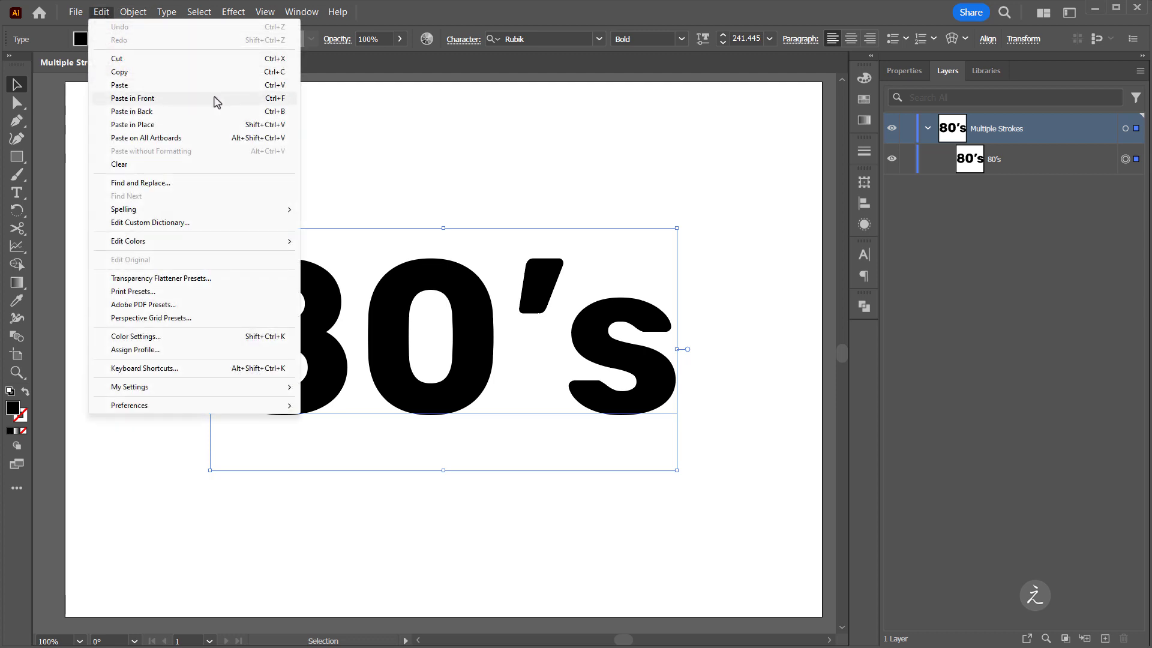
{"action": "left_click", "coordinate": [217, 102]}
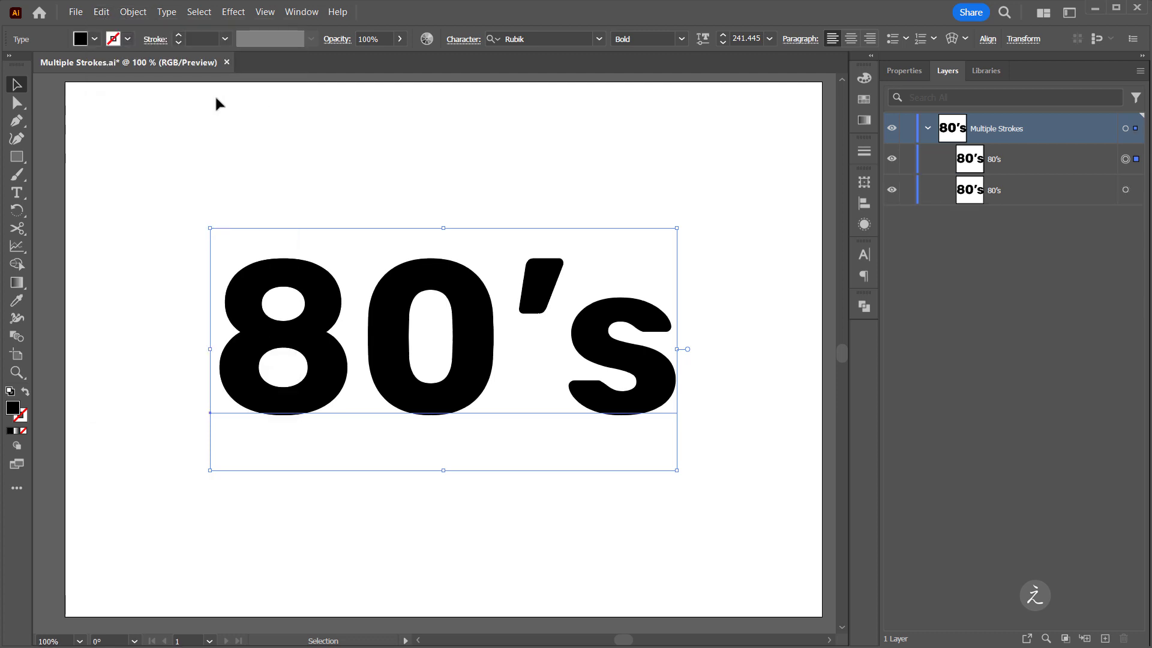
{"action": "left_click", "coordinate": [1024, 163]}
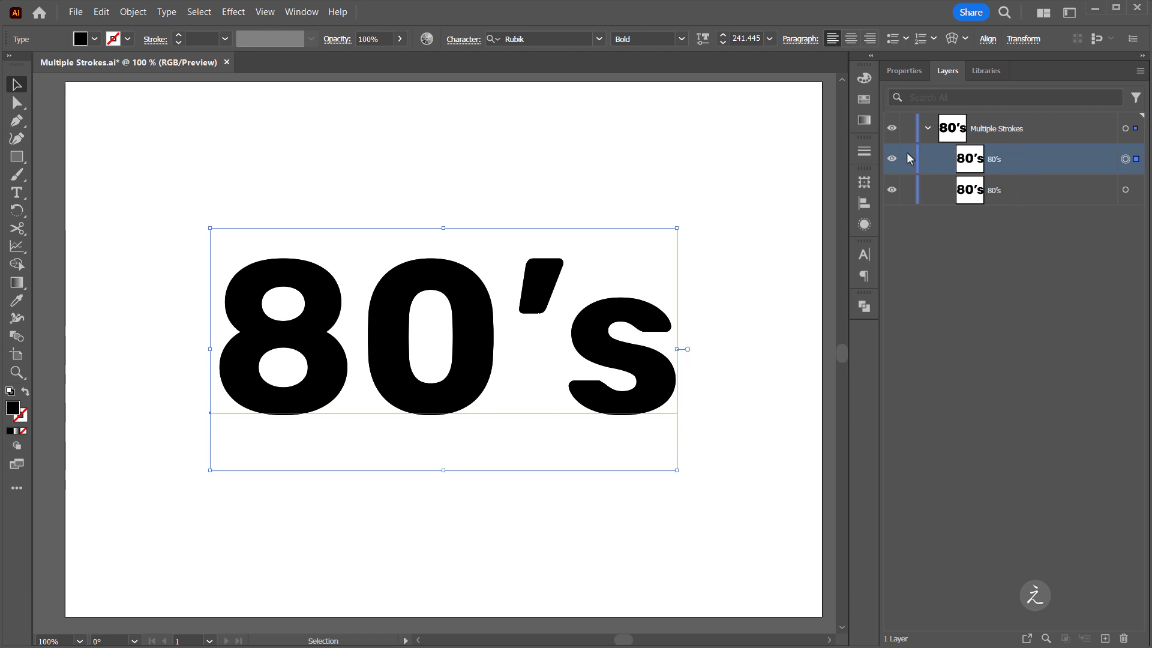
{"action": "left_click", "coordinate": [892, 159]}
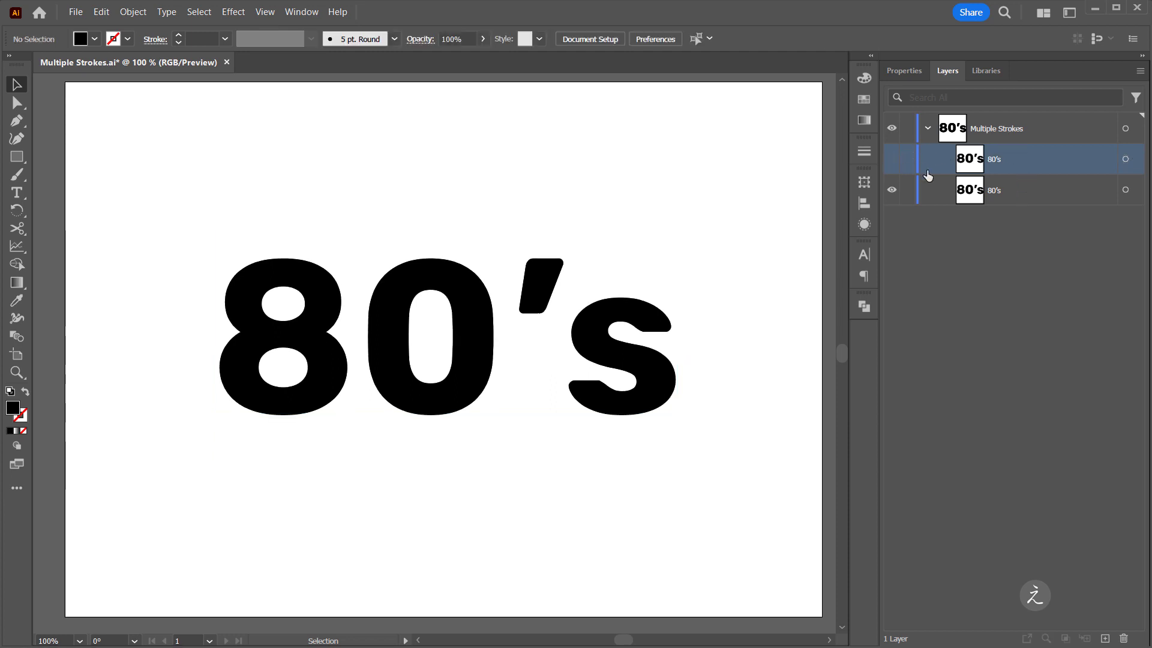
Expand the object and fill of the lower 80's text and list the letter paths in its group.
{"action": "left_click", "coordinate": [1050, 189]}
{"action": "left_click", "coordinate": [1126, 190]}
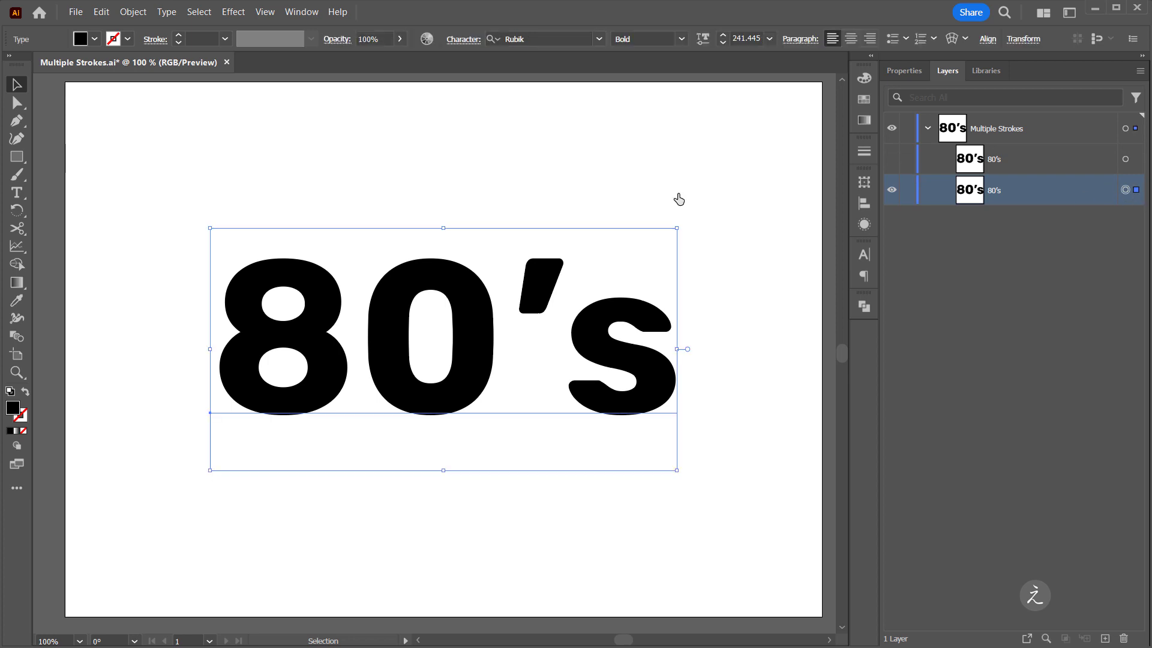
{"action": "left_click", "coordinate": [133, 12]}
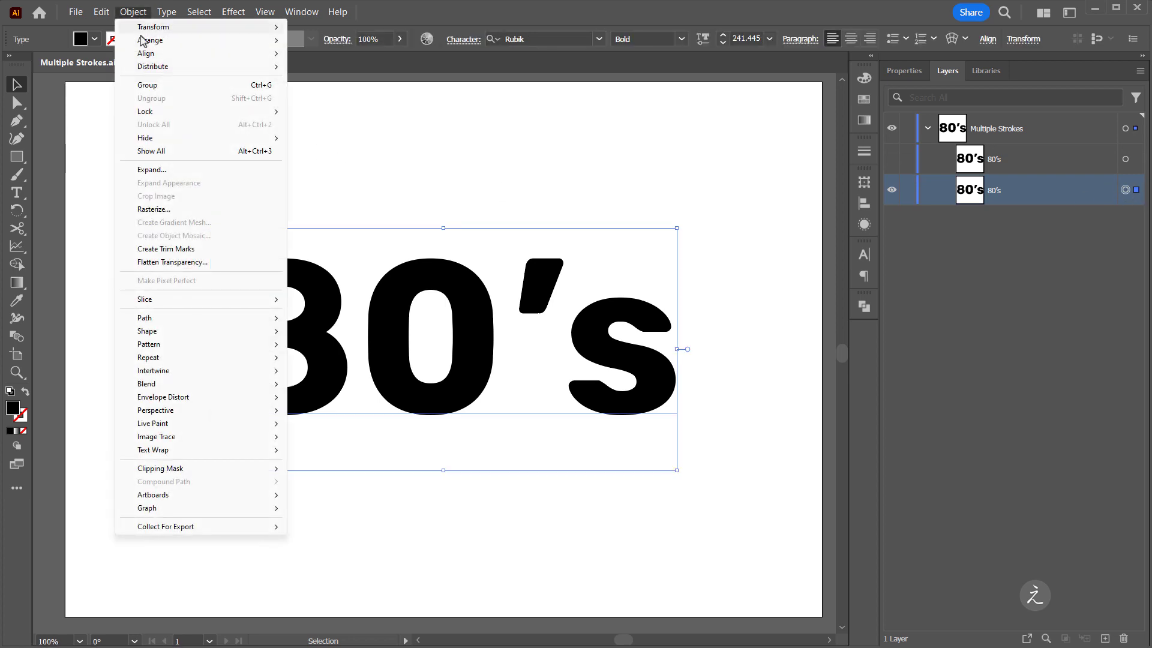
{"action": "left_click", "coordinate": [206, 171]}
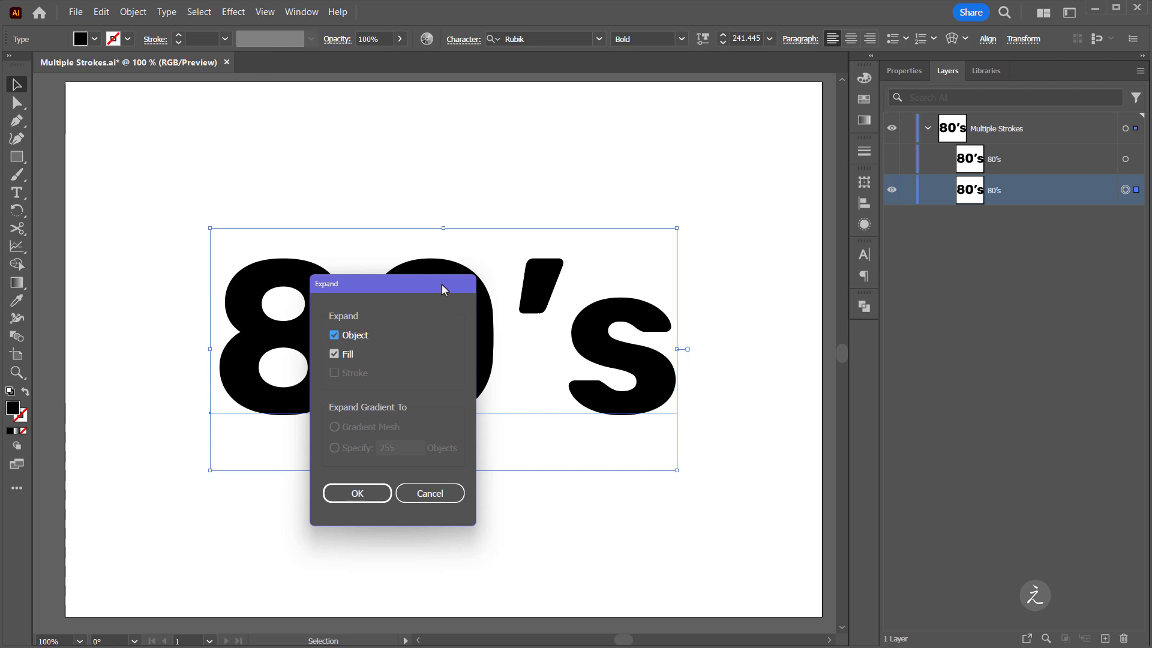
{"action": "left_click", "coordinate": [378, 495]}
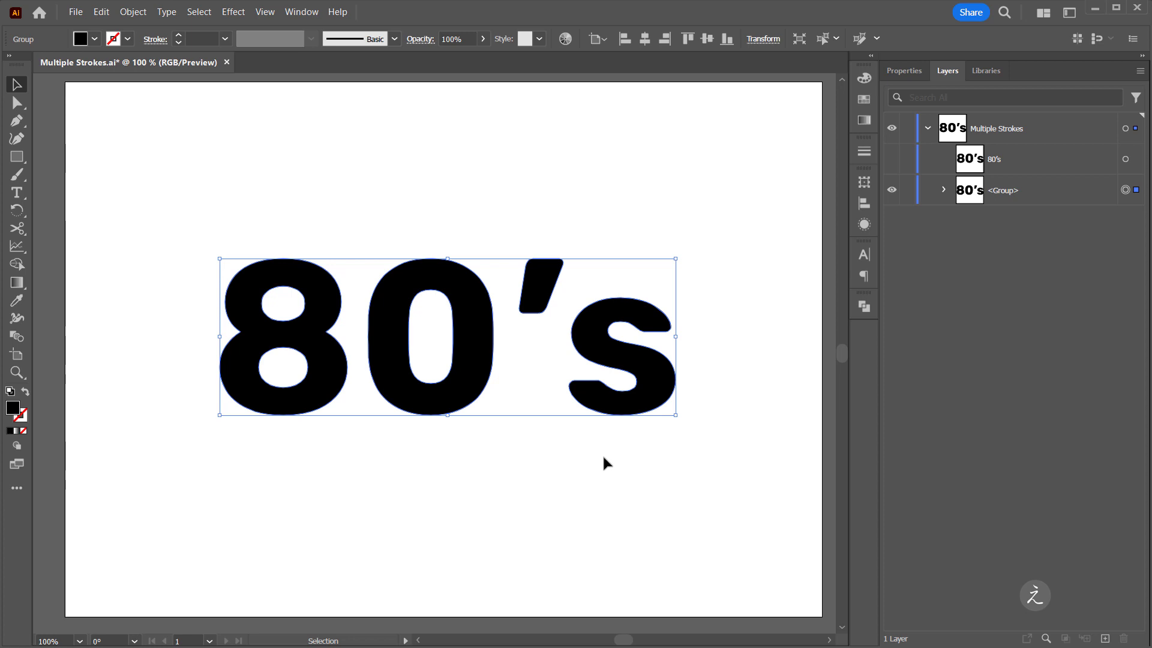
{"action": "left_click", "coordinate": [943, 190]}
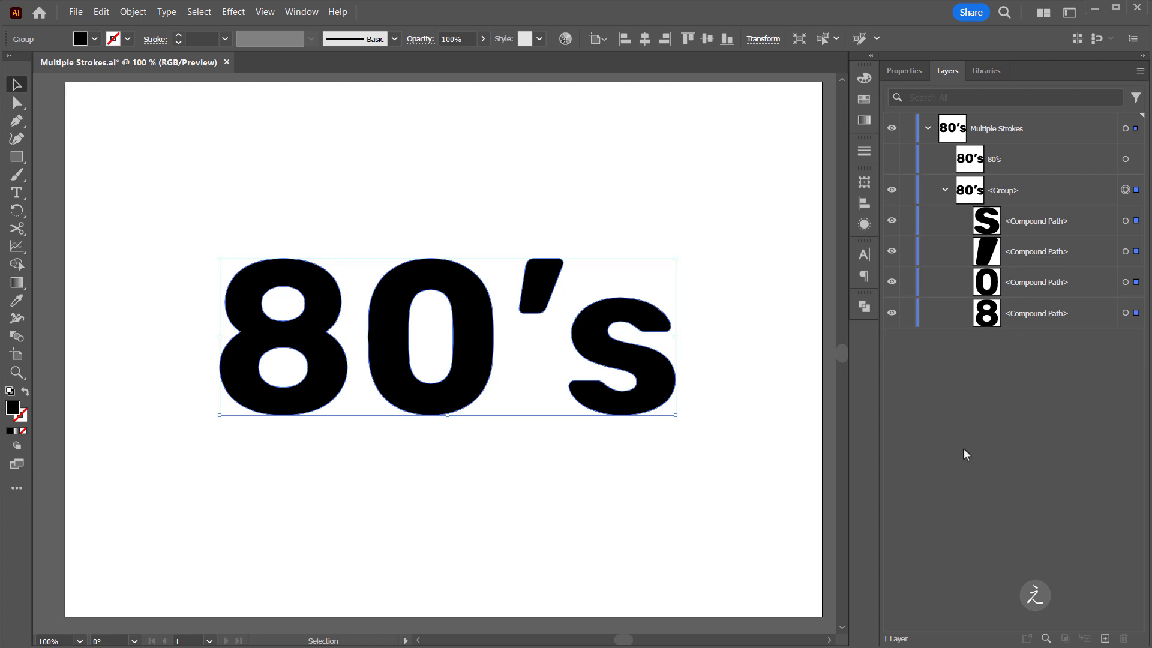
Offset the paths of the expanded 80's lettering outward by 30 px.
{"action": "left_click", "coordinate": [141, 14]}
{"action": "mouse_move", "coordinate": [223, 318]}
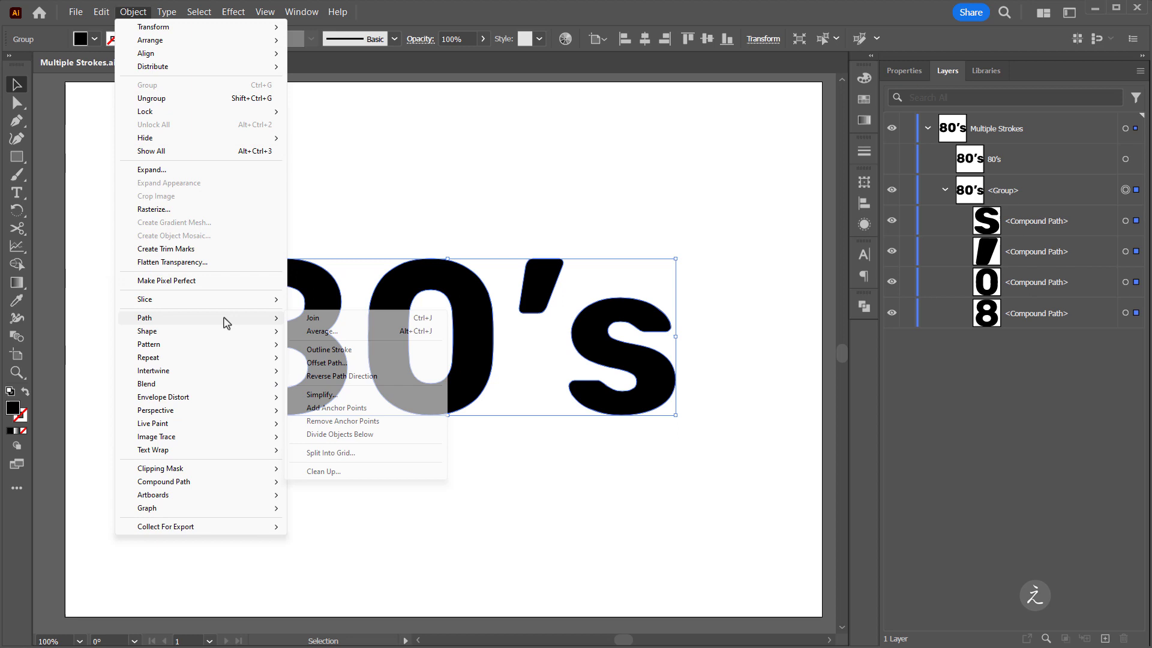
{"action": "left_click", "coordinate": [394, 363]}
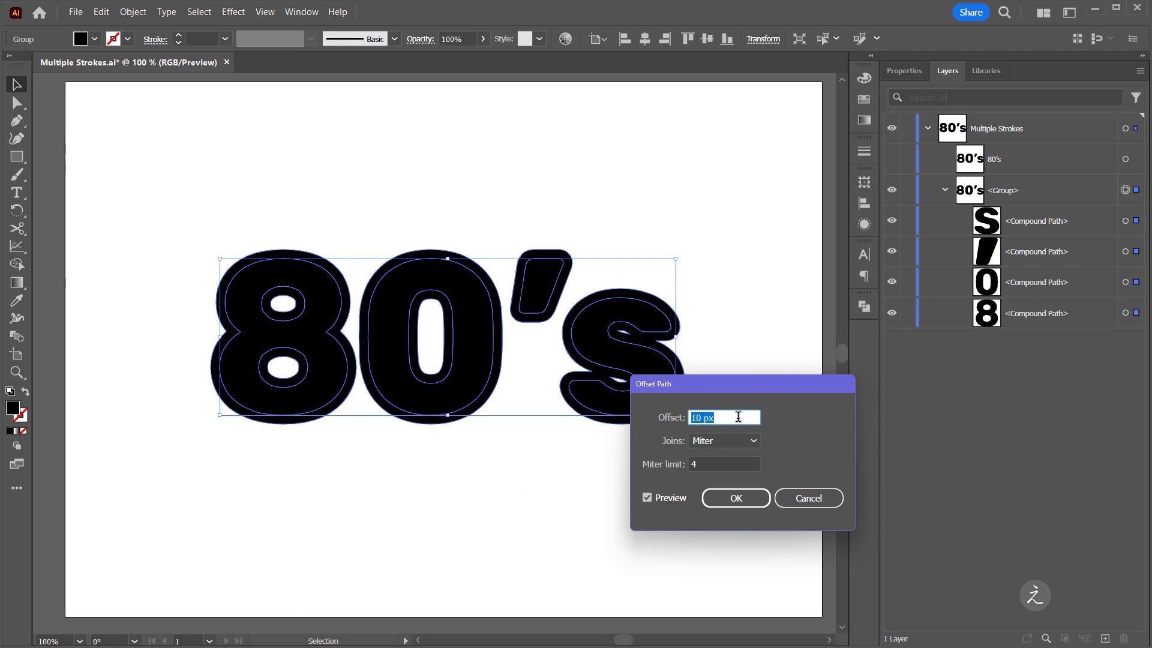
{"action": "key", "text": "Up"}
{"action": "key", "text": "Up"}
{"action": "key", "text": "Up"}
{"action": "key", "text": "Up"}
{"action": "key", "text": "Up"}
{"action": "key", "text": "Up"}
{"action": "key", "text": "Up"}
{"action": "key", "text": "Up"}
{"action": "key", "text": "Up"}
{"action": "key", "text": "Up"}
{"action": "key", "text": "Up"}
{"action": "key", "text": "Up"}
{"action": "key", "text": "Up"}
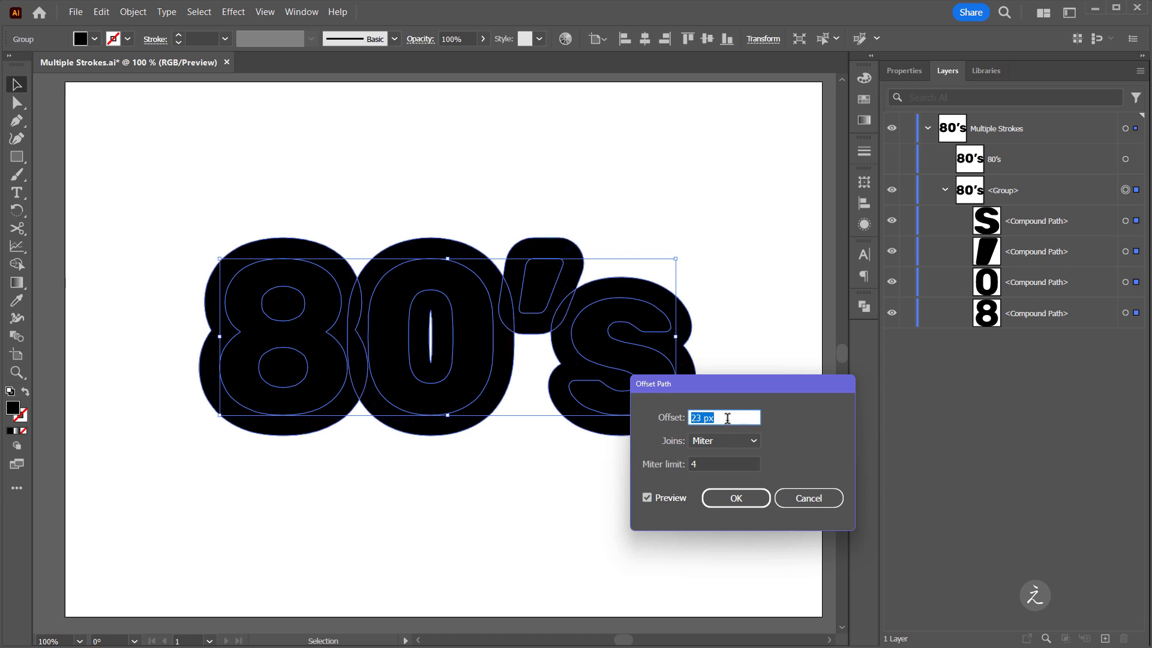
{"action": "key", "text": "Down"}
{"action": "key", "text": "Down"}
{"action": "key", "text": "Down"}
{"action": "key", "text": "Down"}
{"action": "key", "text": "Down"}
{"action": "key", "text": "Down"}
{"action": "key", "text": "Down"}
{"action": "key", "text": "Down"}
{"action": "key", "text": "Down"}
{"action": "key", "text": "Down"}
{"action": "key", "text": "Up"}
{"action": "key", "text": "Up"}
{"action": "key", "text": "Up"}
{"action": "key", "text": "Up"}
{"action": "key", "text": "Up"}
{"action": "key", "text": "Up"}
{"action": "key", "text": "Up"}
{"action": "key", "text": "Up"}
{"action": "key", "text": "Up"}
{"action": "key", "text": "Up"}
{"action": "key", "text": "Up"}
{"action": "key", "text": "Up"}
{"action": "key", "text": "Up"}
{"action": "key", "text": "Up"}
{"action": "key", "text": "Up"}
{"action": "key", "text": "Up"}
{"action": "key", "text": "Up"}
{"action": "left_click", "coordinate": [716, 499]}
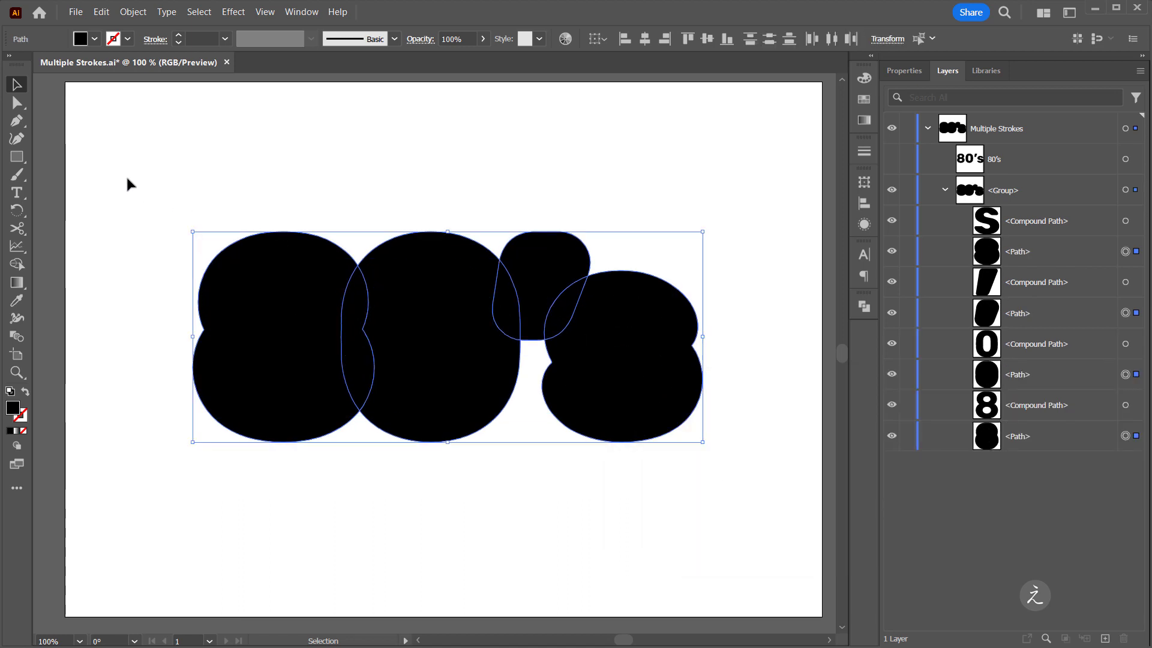
Select all the letter and offset shapes and unite them into a single shape with Pathfinder.
{"action": "left_click_drag", "start_coordinate": [129, 182], "coordinate": [766, 538]}
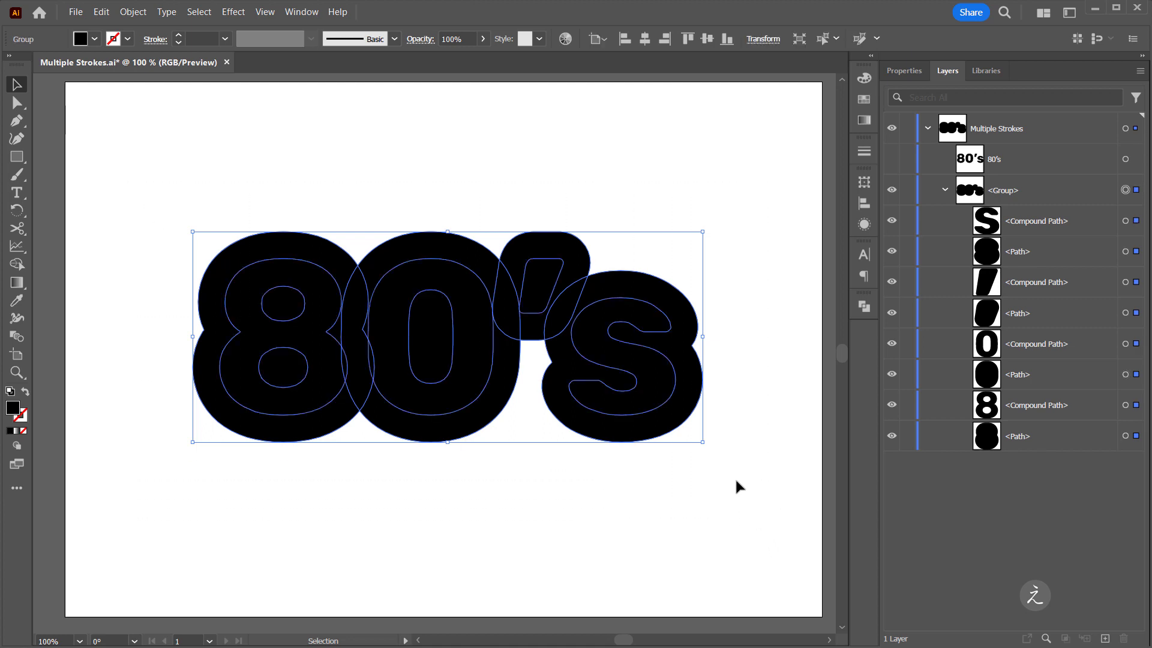
{"action": "left_click", "coordinate": [318, 13]}
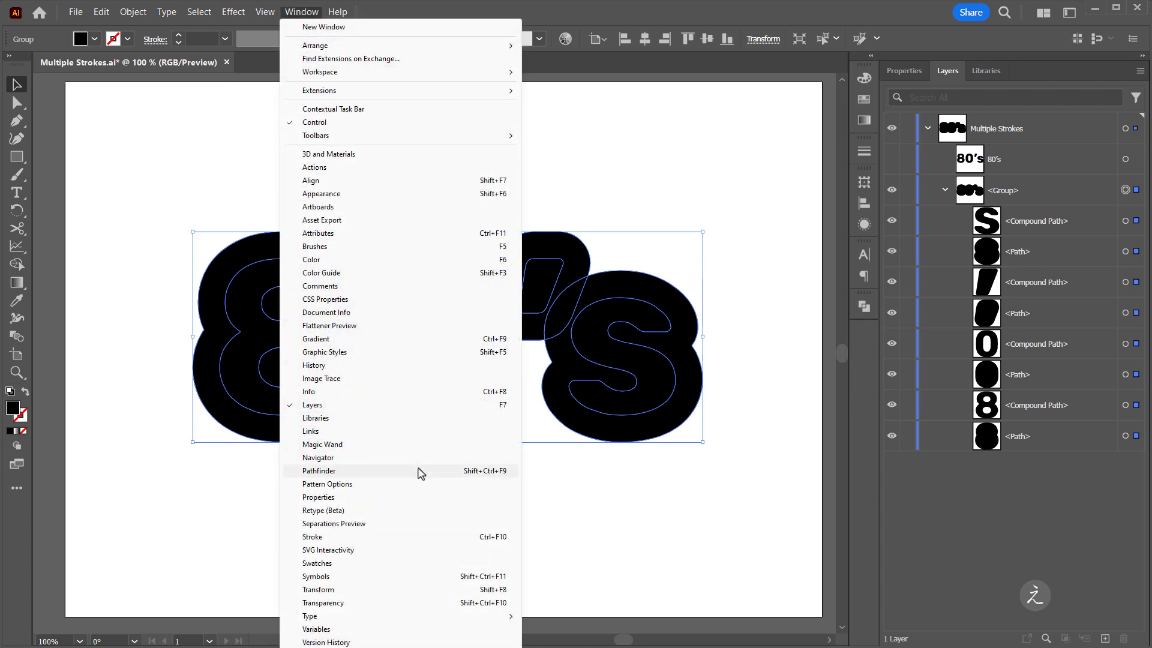
{"action": "left_click", "coordinate": [421, 472]}
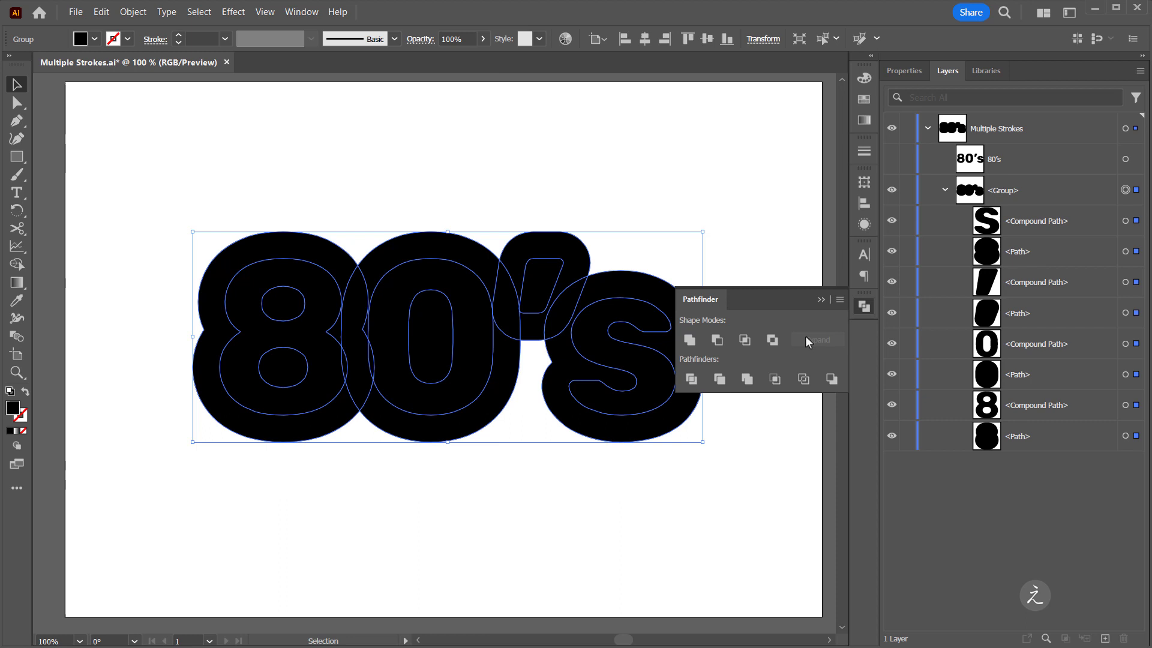
{"action": "left_click", "coordinate": [690, 341]}
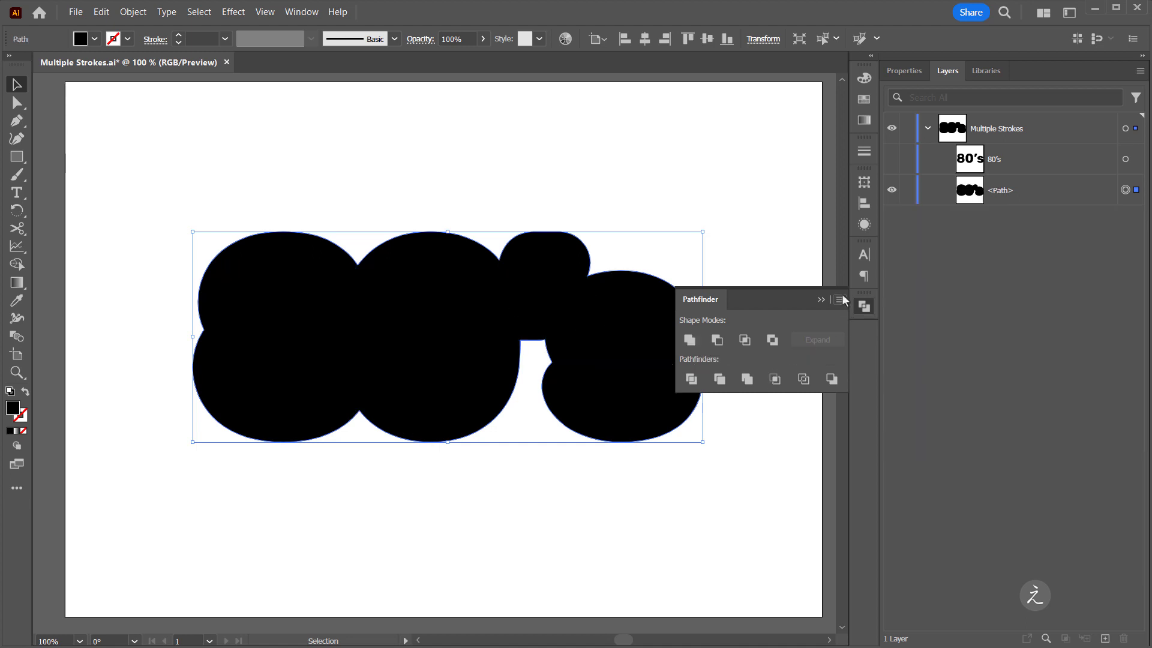
{"action": "left_click", "coordinate": [820, 299]}
Lock the united background path and make the 80's text above it visible again.
{"action": "left_click", "coordinate": [1024, 196]}
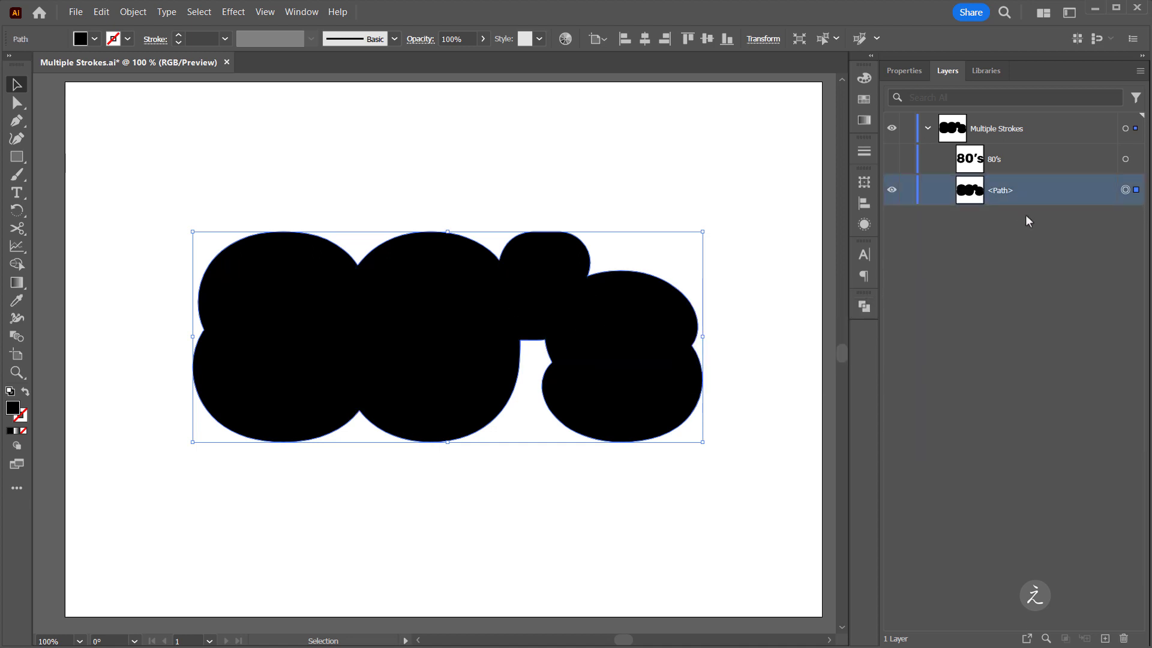
{"action": "left_click", "coordinate": [907, 189]}
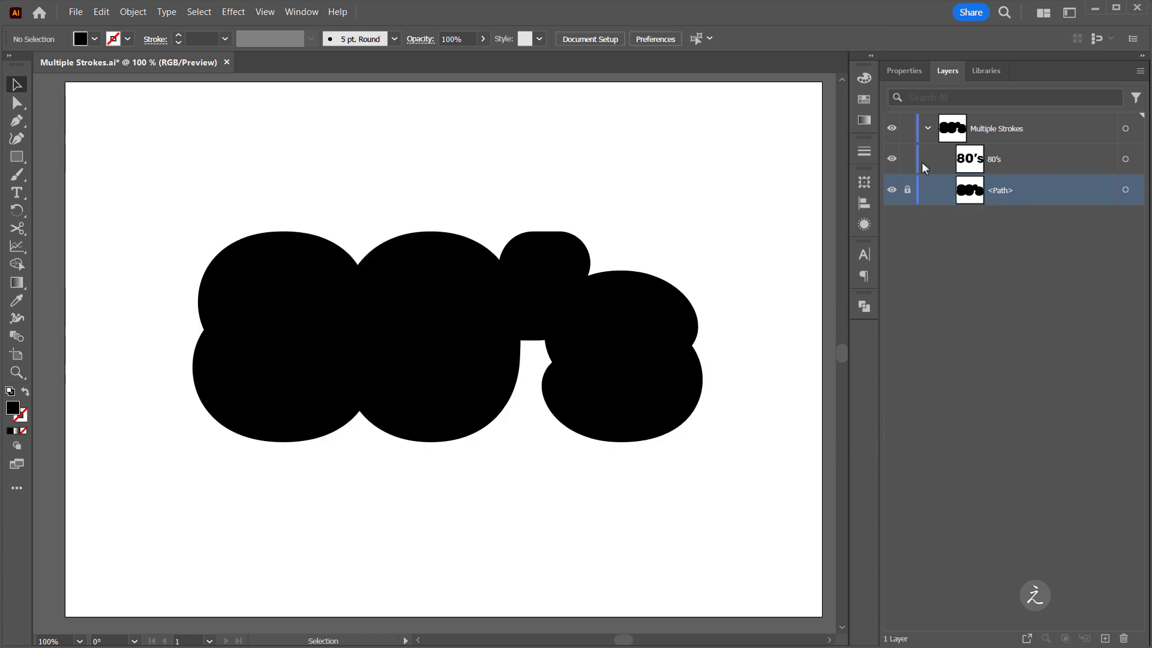
{"action": "left_click", "coordinate": [1060, 162]}
Fill the 80's text with the hot pink colour from the 80S library.
{"action": "left_click", "coordinate": [1126, 161]}
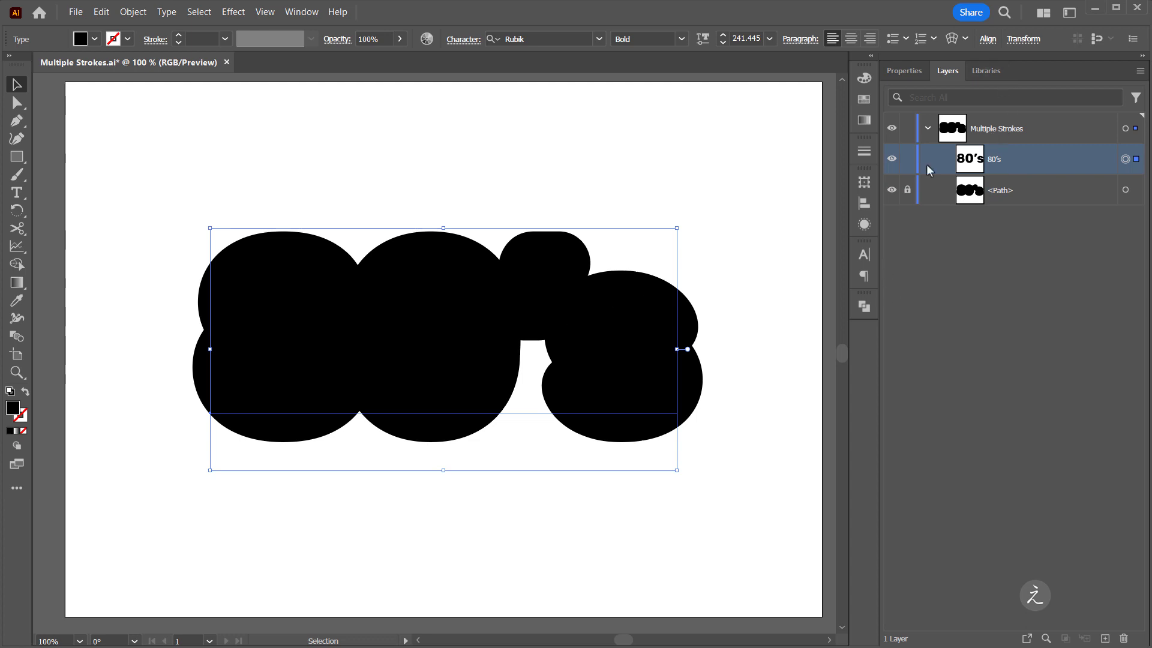
{"action": "left_click", "coordinate": [988, 72]}
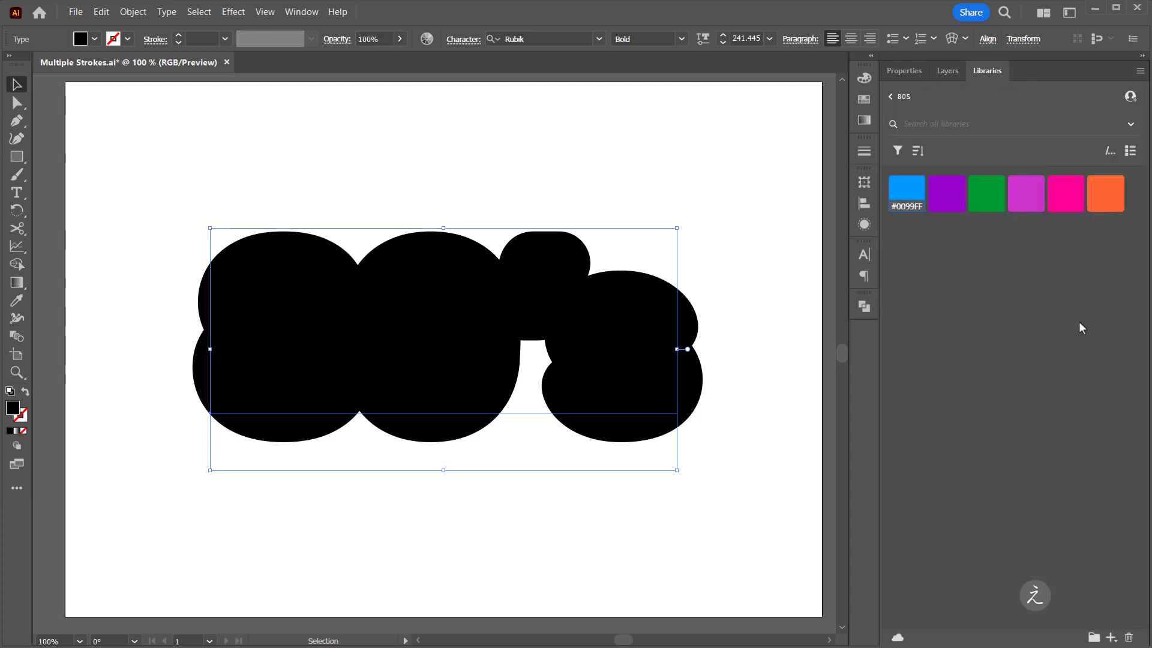
{"action": "left_click", "coordinate": [1071, 195]}
{"action": "left_click", "coordinate": [948, 71]}
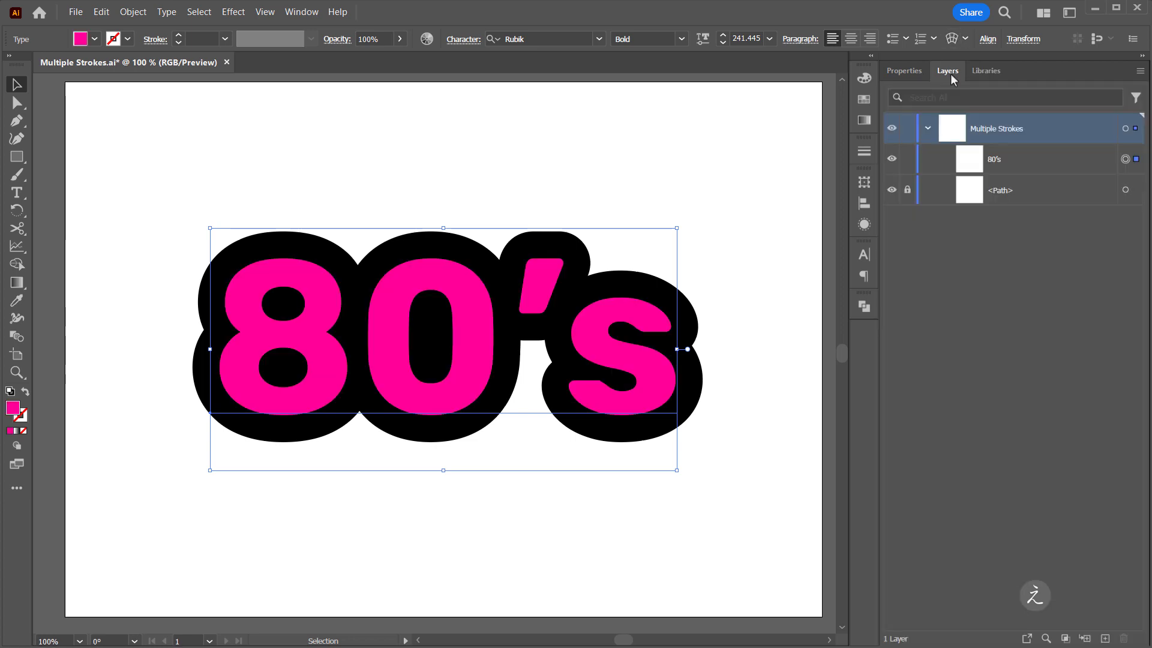
Convert the pink 80's text to outlines and check the letter paths in its group.
{"action": "left_click", "coordinate": [1007, 166]}
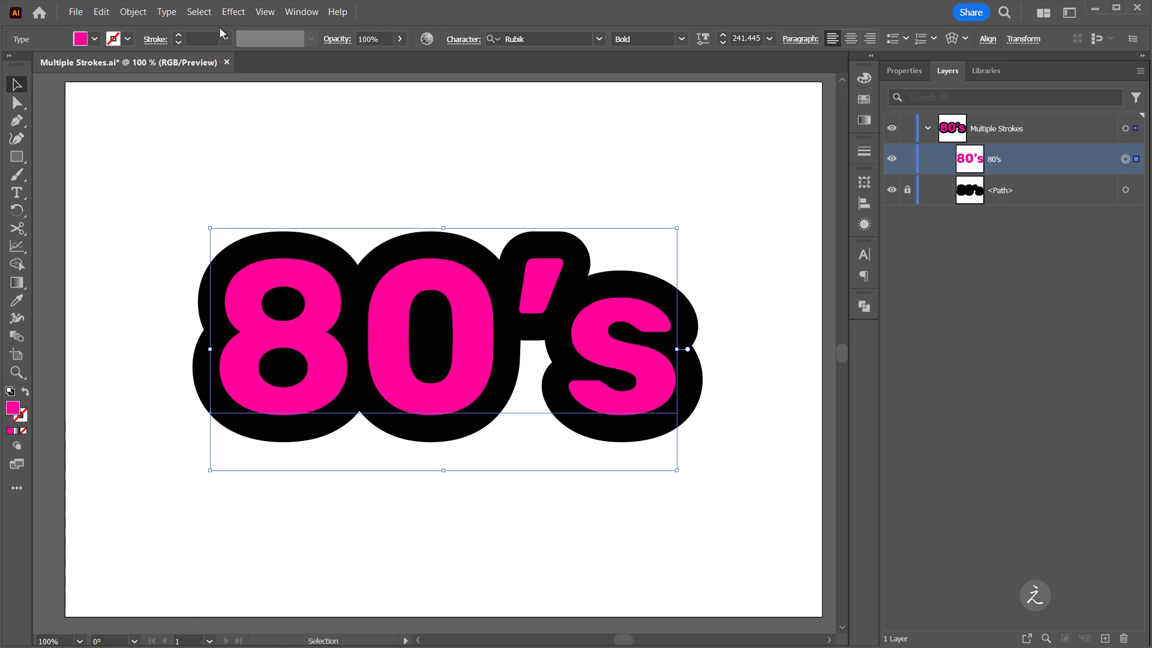
{"action": "left_click", "coordinate": [166, 12]}
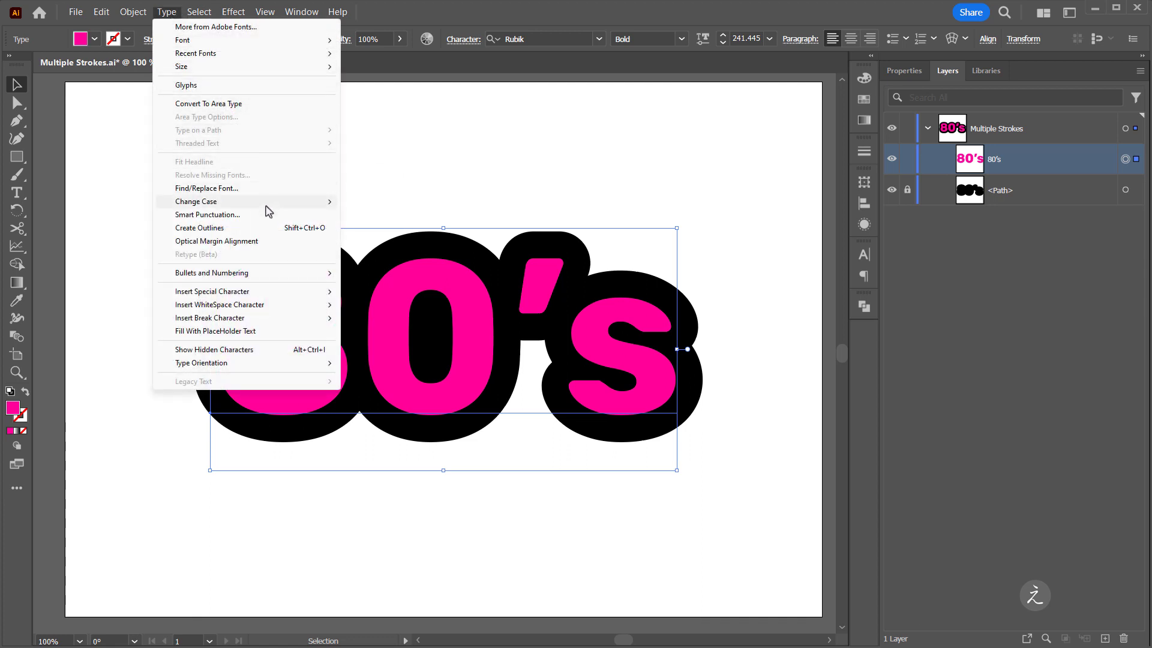
{"action": "left_click", "coordinate": [268, 230]}
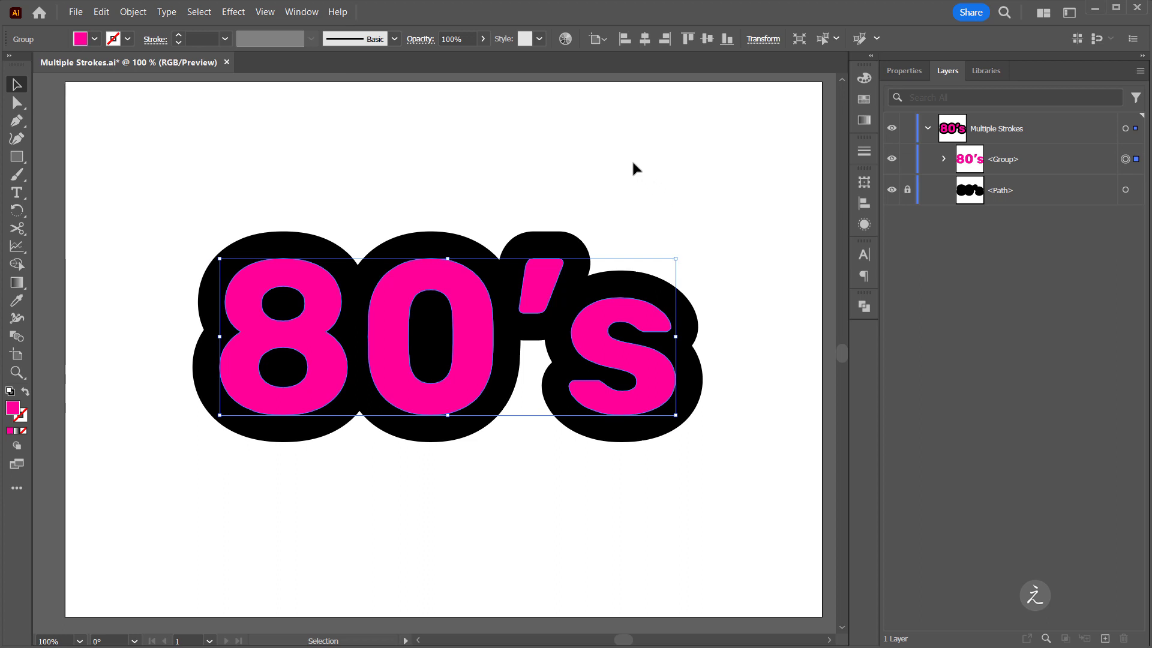
{"action": "left_click", "coordinate": [944, 159]}
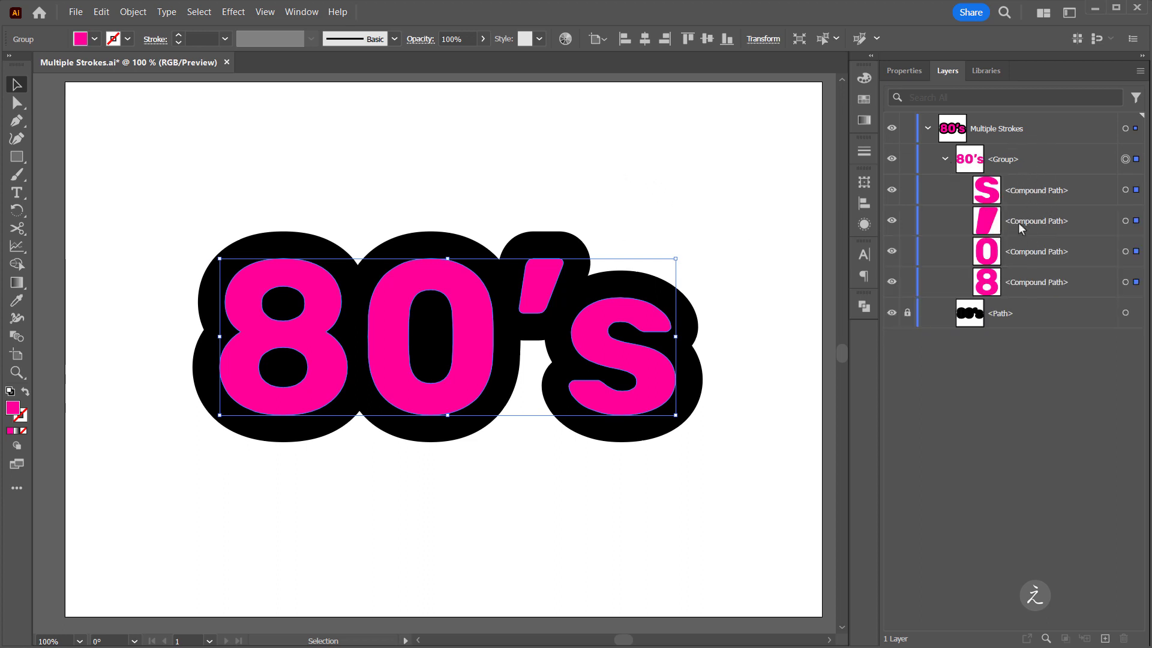
{"action": "left_click", "coordinate": [944, 160]}
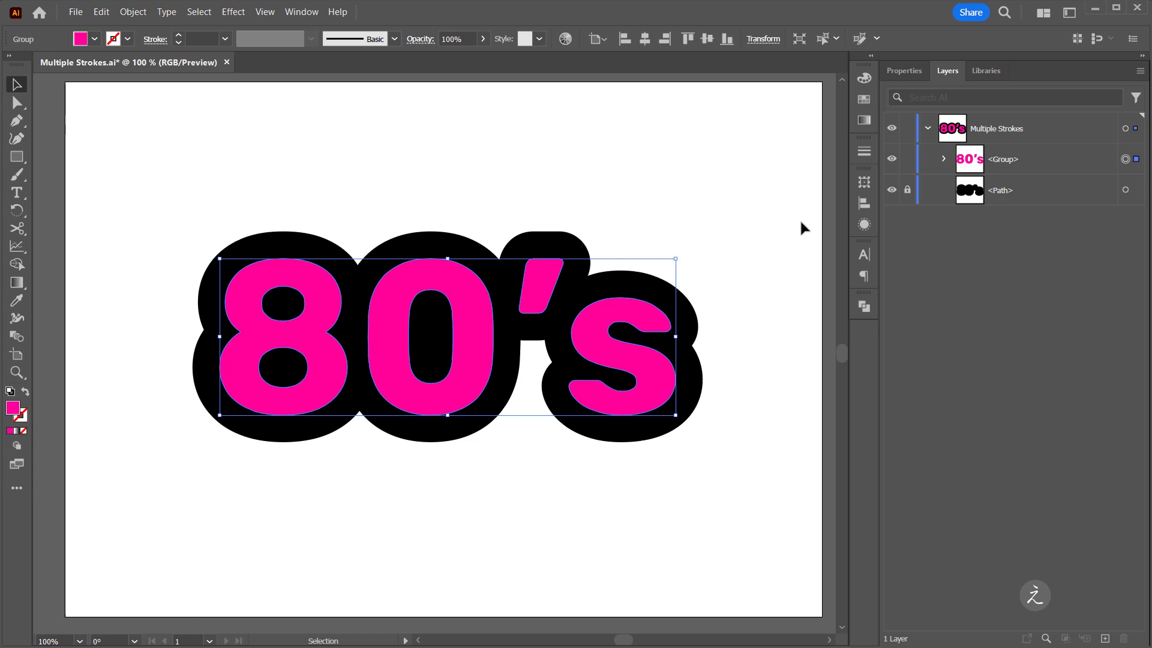
Add a 10 pt stroke to the compound paths inside the pink 80's group through its appearance attributes.
{"action": "left_click", "coordinate": [865, 228]}
{"action": "double_click", "coordinate": [765, 218]}
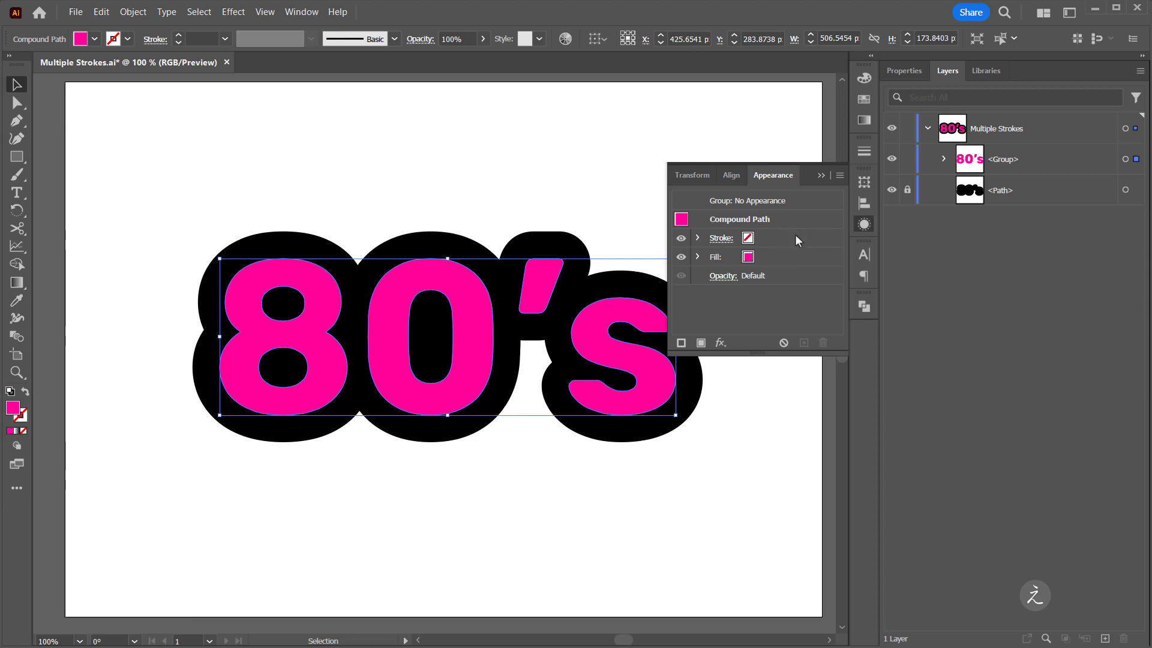
{"action": "left_click", "coordinate": [786, 239]}
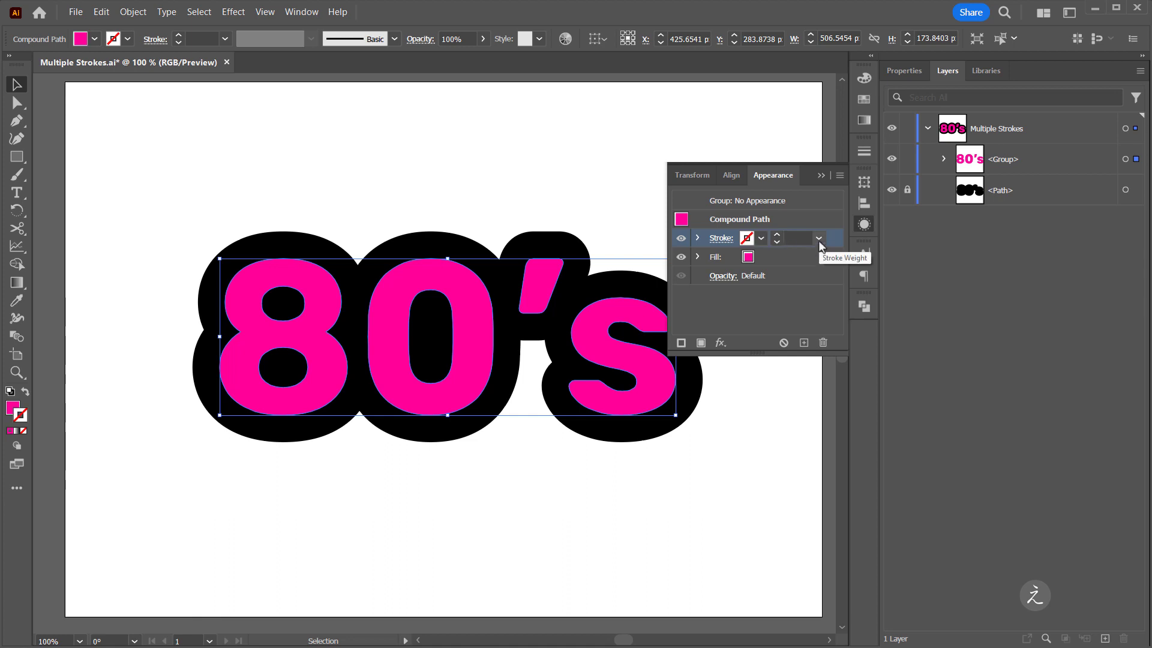
{"action": "left_click", "coordinate": [818, 238]}
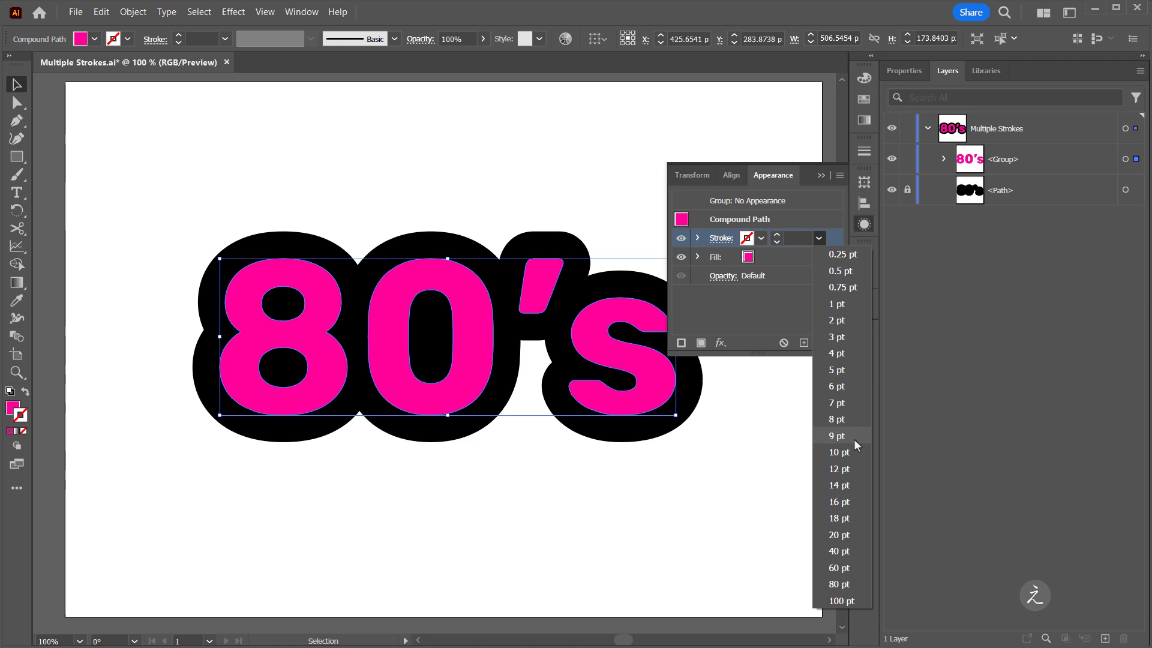
{"action": "left_click", "coordinate": [839, 452]}
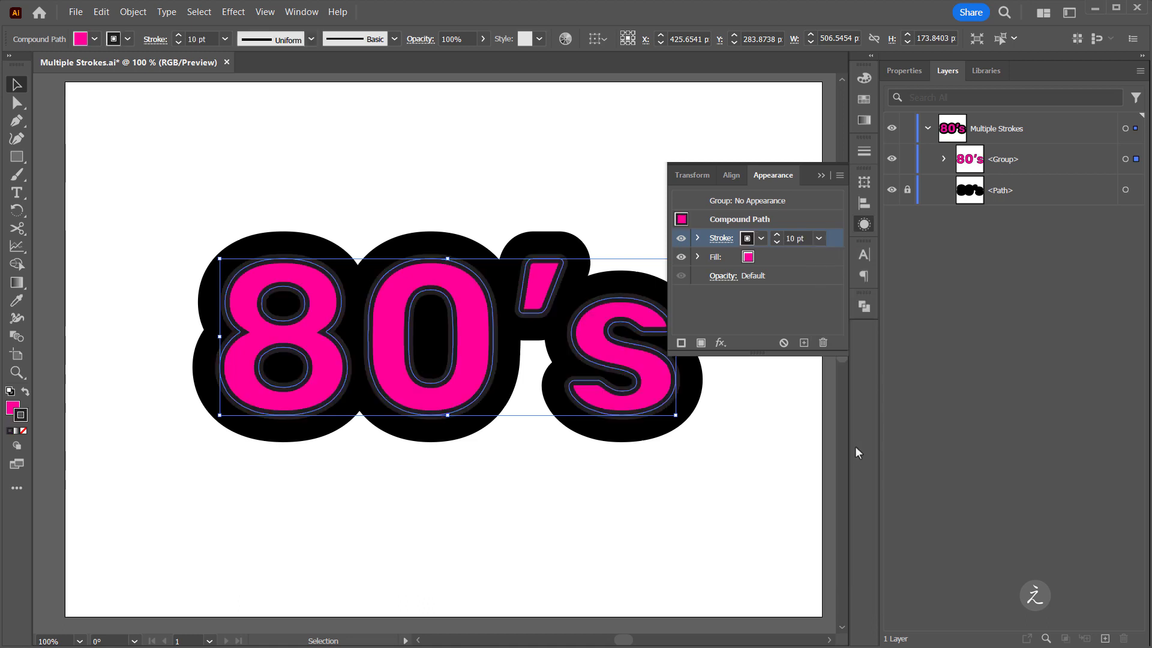
Colour the existing stroke on the pink 80's letters white and add a second stroke of 20 pt.
{"action": "left_click", "coordinate": [744, 242]}
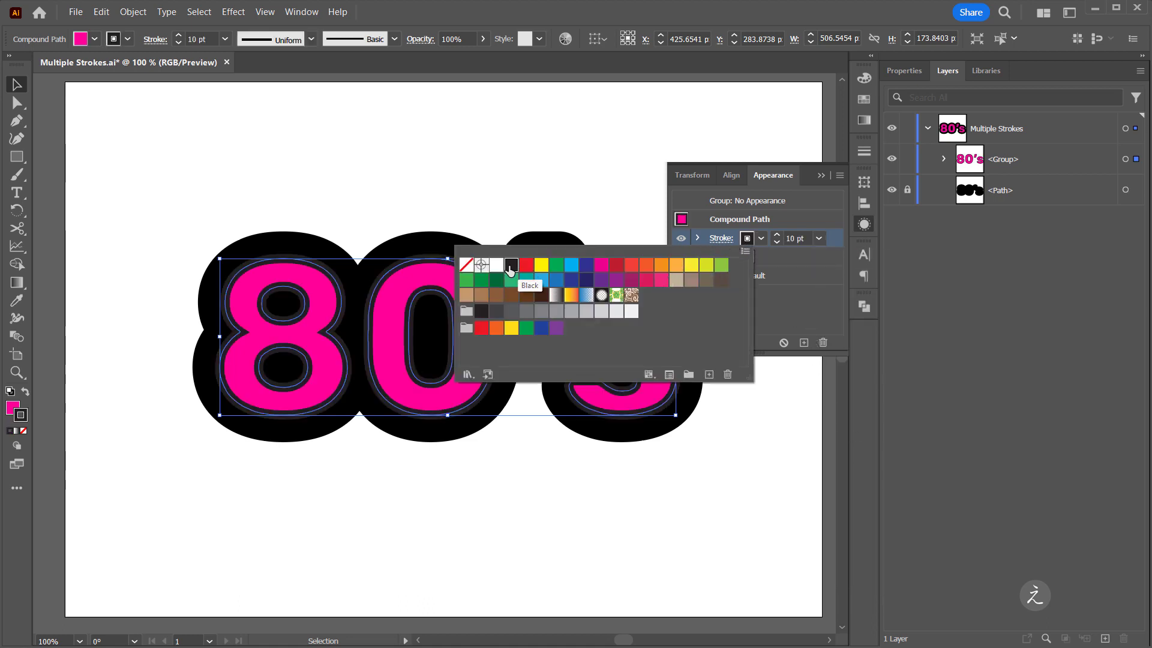
{"action": "left_click", "coordinate": [496, 266]}
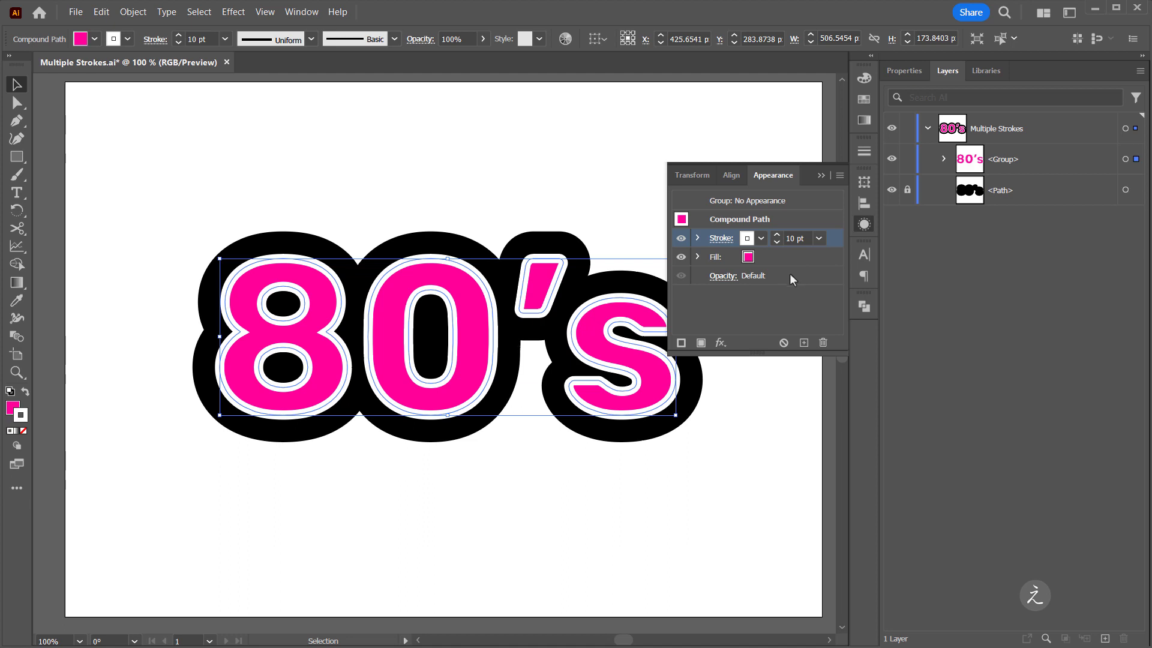
{"action": "left_click", "coordinate": [680, 343]}
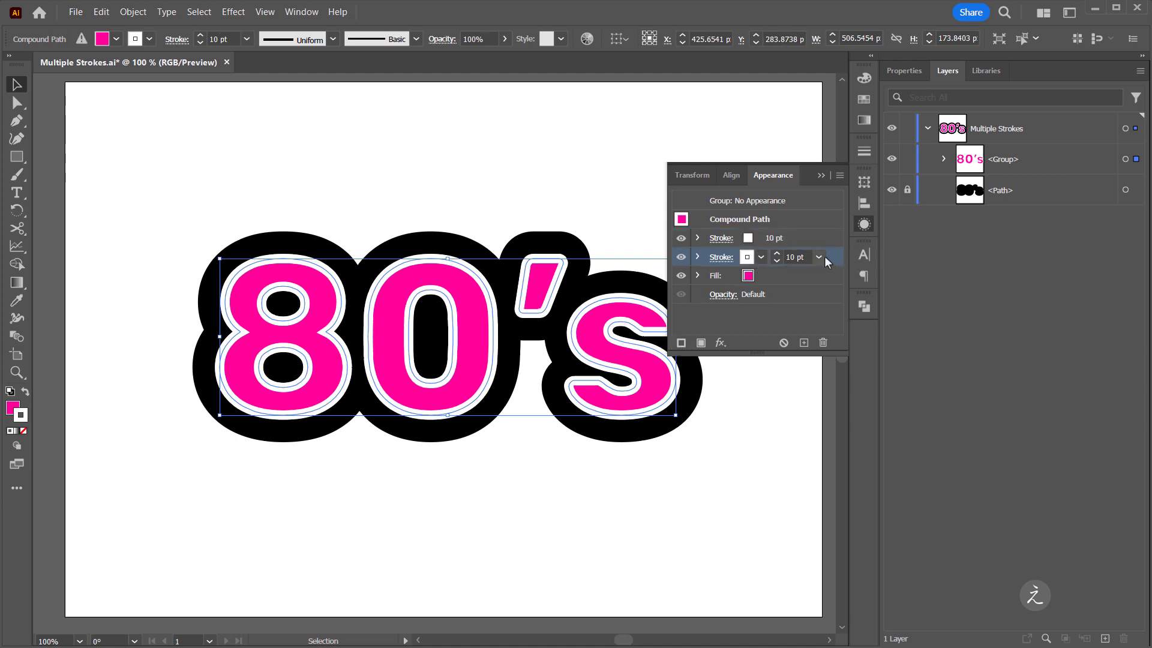
{"action": "left_click", "coordinate": [819, 258]}
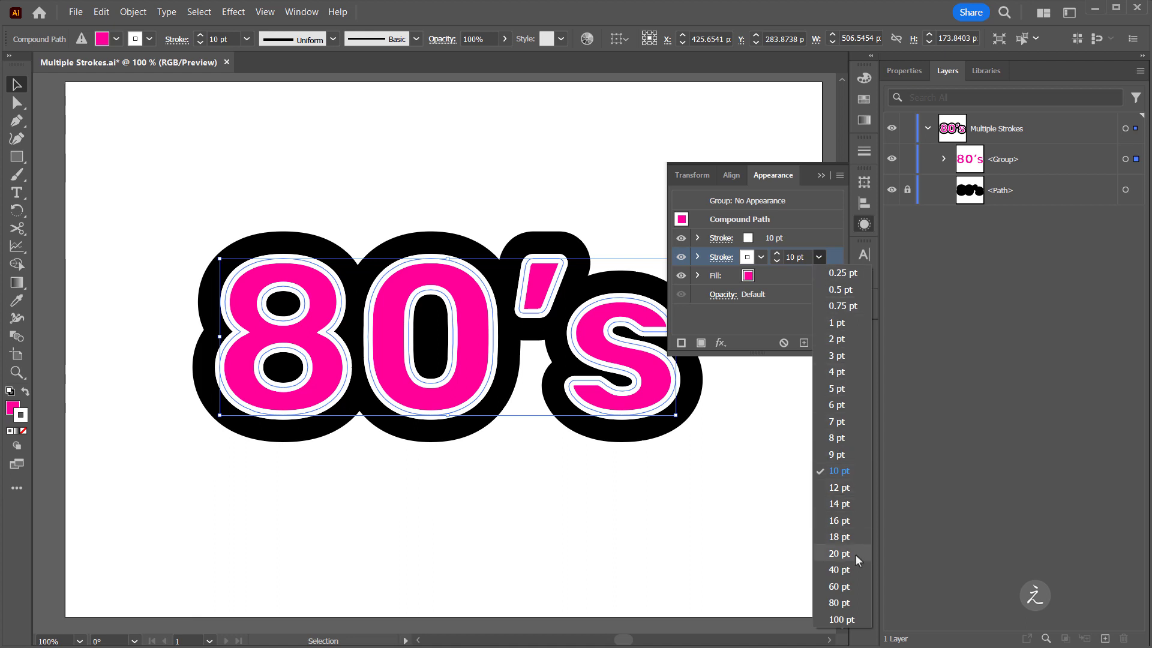
{"action": "left_click", "coordinate": [840, 553]}
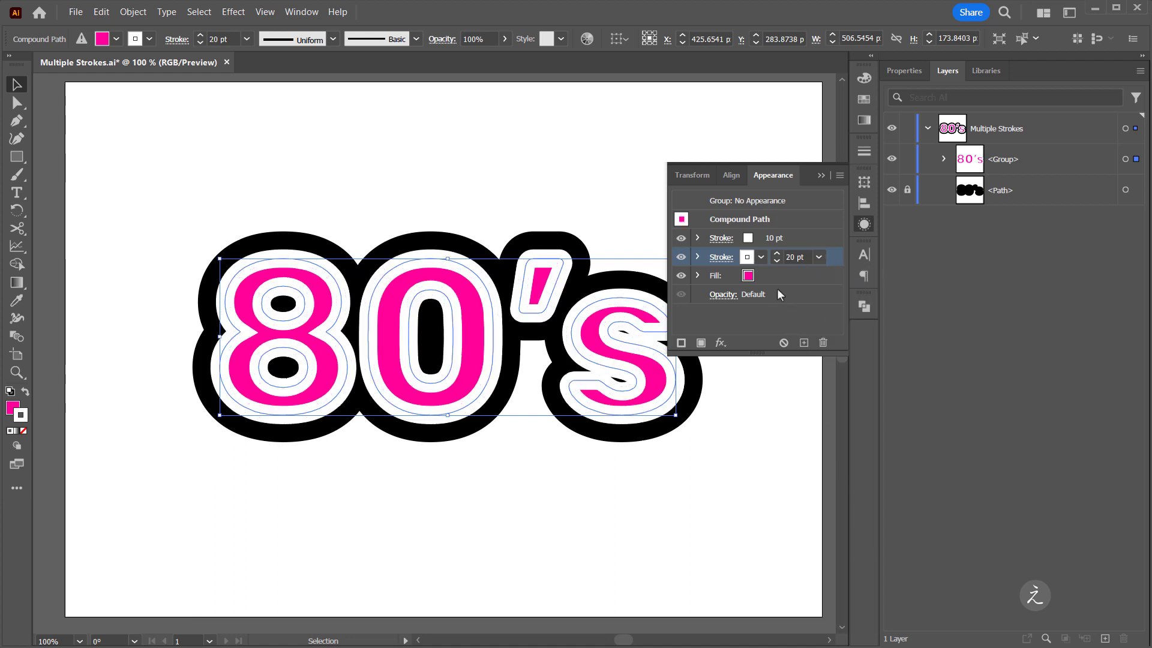
Apply the Orange, Yellow gradient to the 20 pt stroke and move the pink fill above both strokes.
{"action": "left_click", "coordinate": [746, 257]}
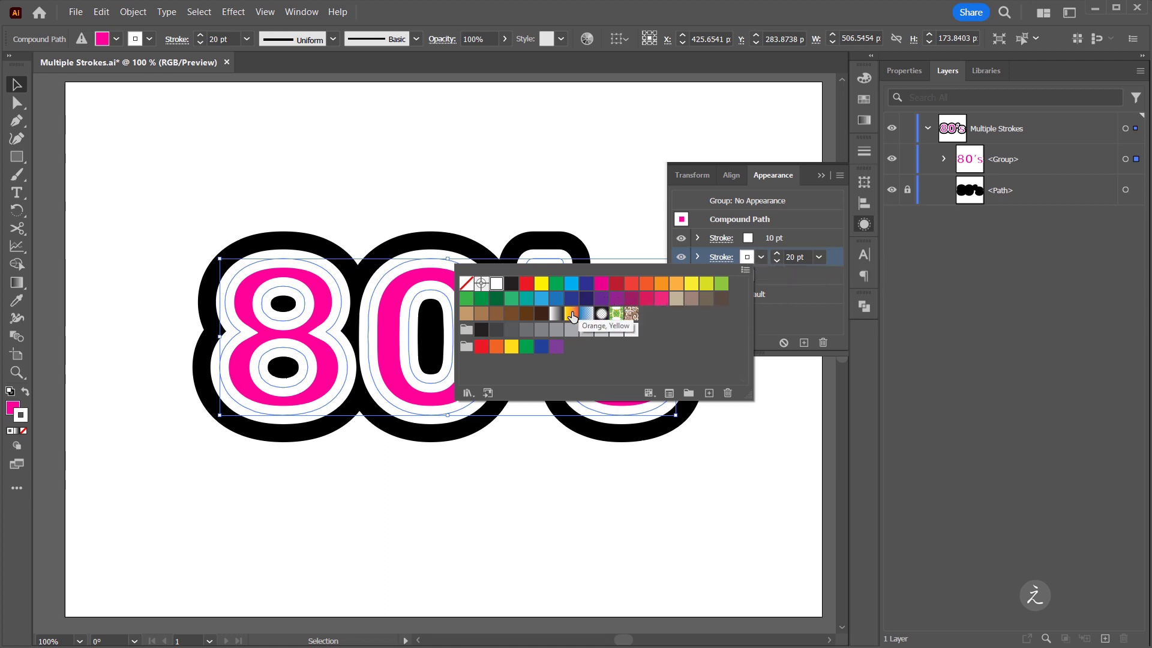
{"action": "left_click", "coordinate": [575, 311]}
{"action": "left_click", "coordinate": [816, 294]}
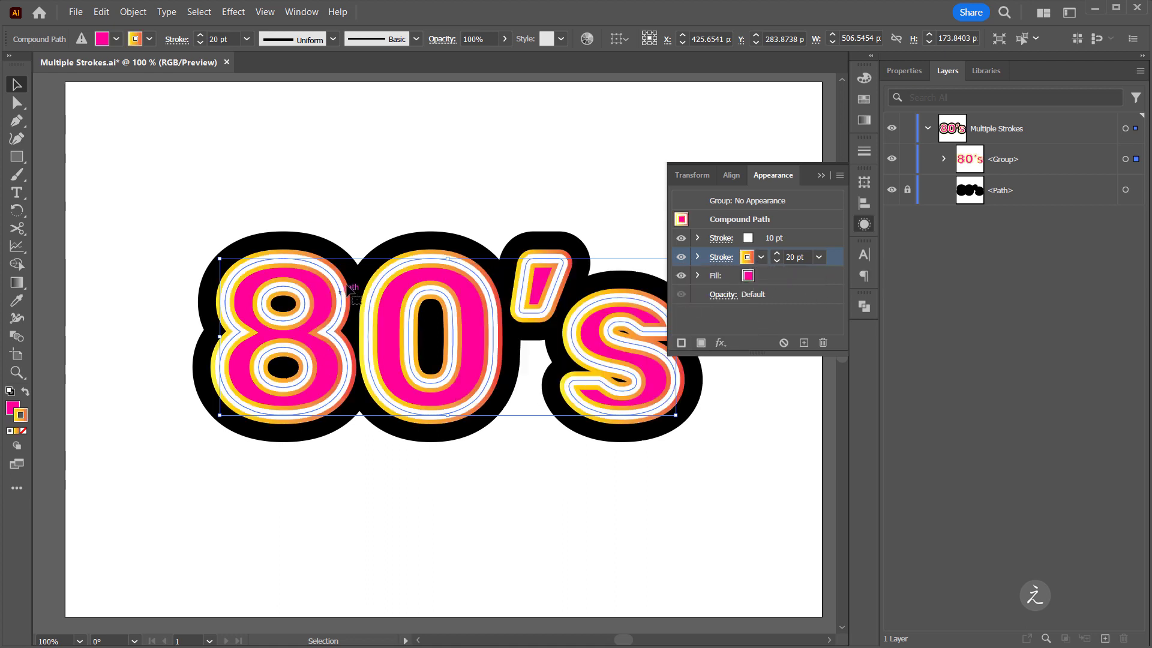
{"action": "left_click", "coordinate": [782, 278]}
{"action": "left_click_drag", "start_coordinate": [781, 276], "coordinate": [793, 229]}
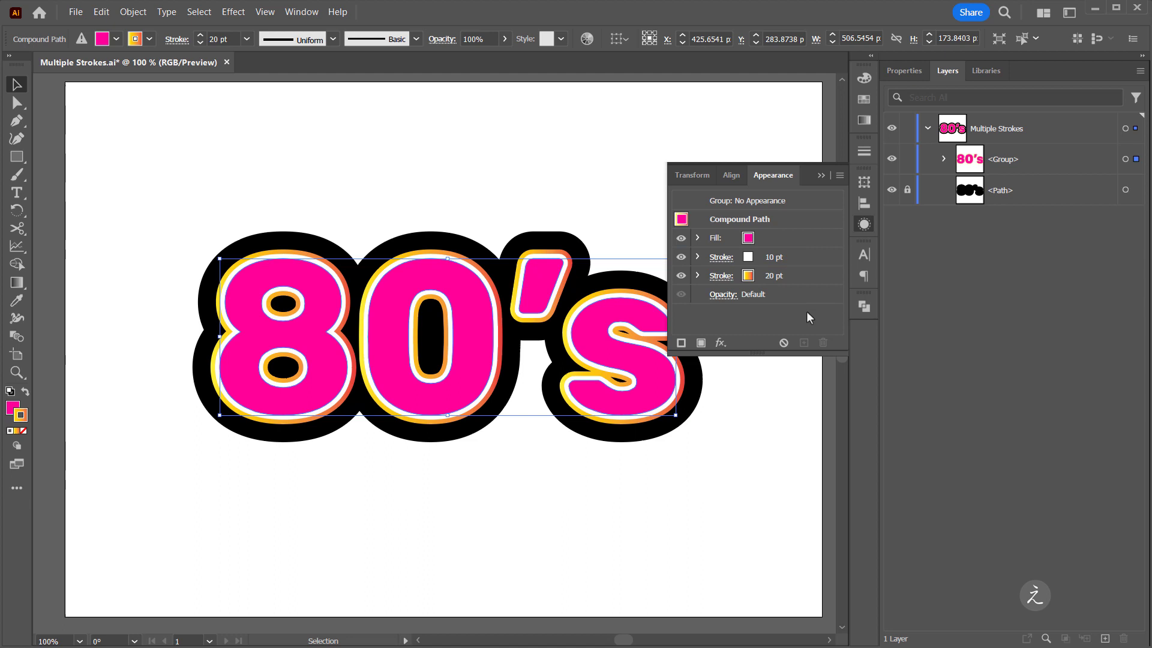
Set the white stroke to 9 pt and the gradient stroke to 21 pt, and deselect the letters.
{"action": "left_click", "coordinate": [761, 254]}
{"action": "left_click", "coordinate": [776, 260]}
{"action": "left_click", "coordinate": [771, 274]}
{"action": "left_click", "coordinate": [776, 272]}
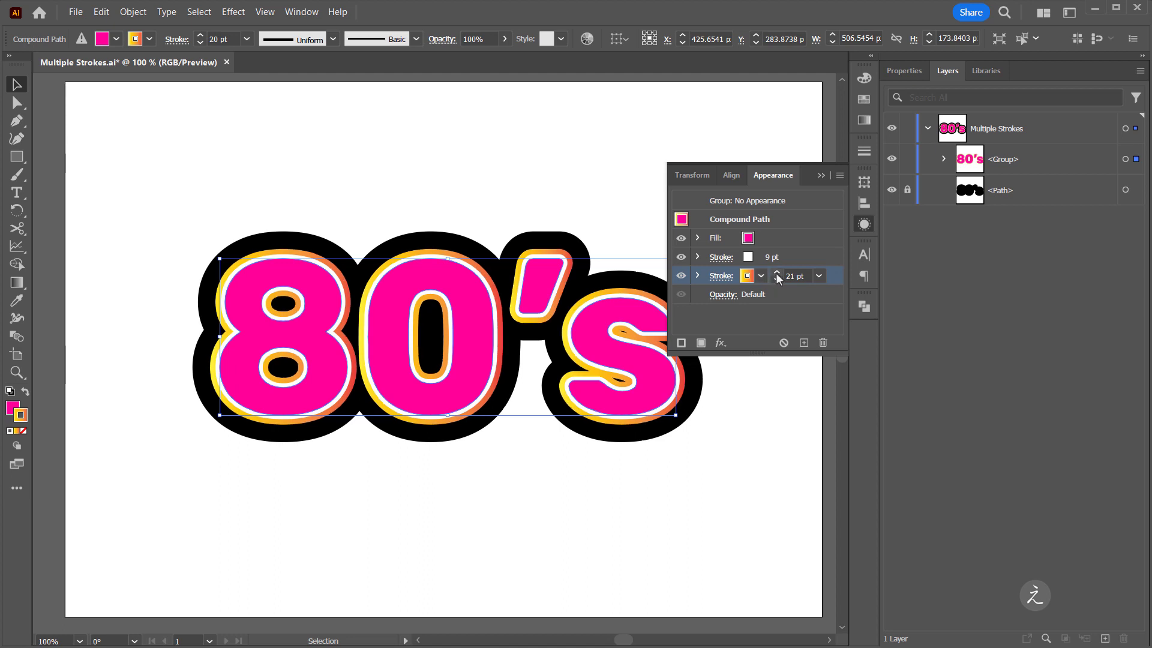
{"action": "left_click", "coordinate": [790, 315]}
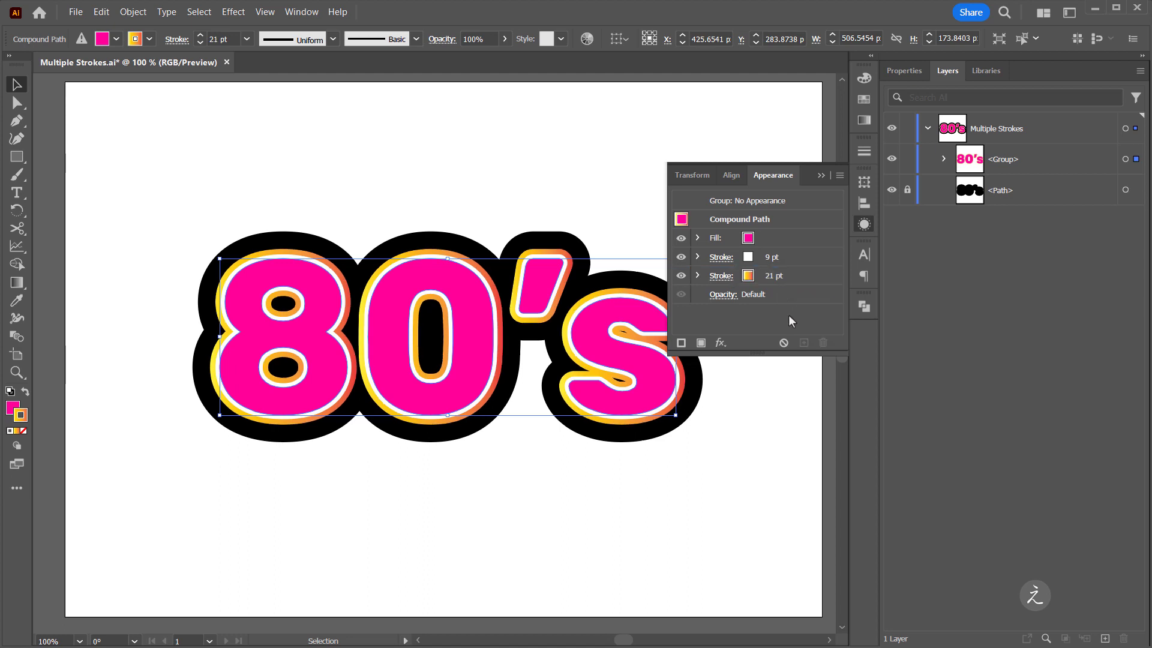
{"action": "left_click", "coordinate": [476, 172]}
Select the compound path of the 8 within the group and start a Drop Shadow effect on its white stroke.
{"action": "scroll", "coordinate": [319, 300], "scroll_direction": "up", "scroll_amount": 2}
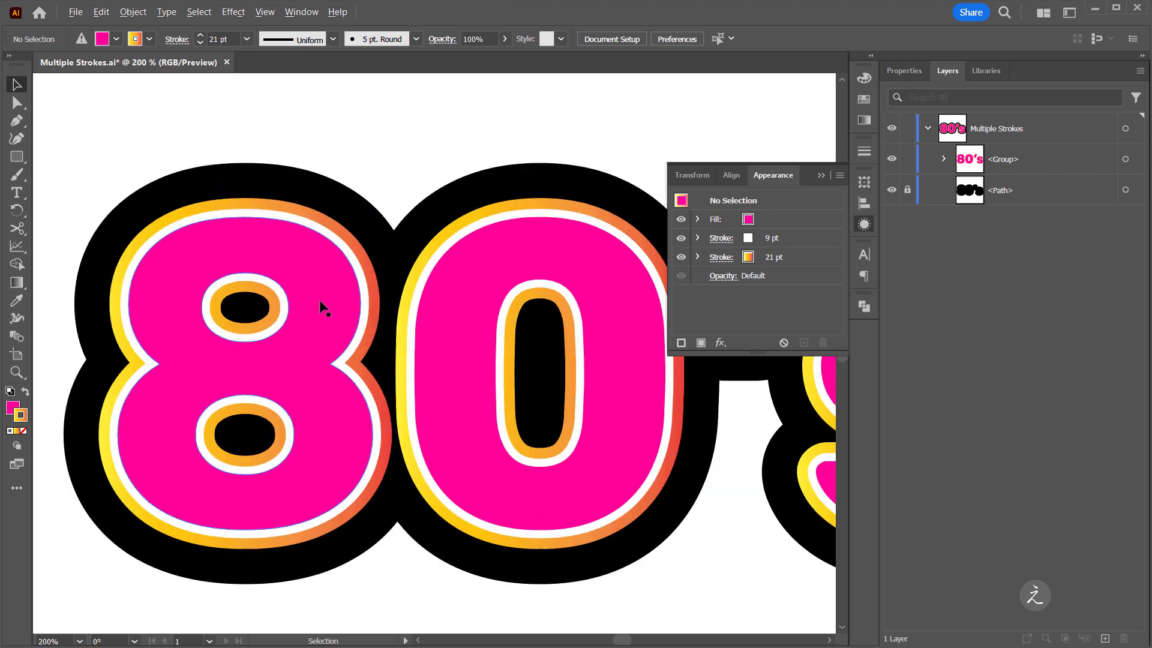
{"action": "left_click_drag", "start_coordinate": [354, 304], "coordinate": [331, 242]}
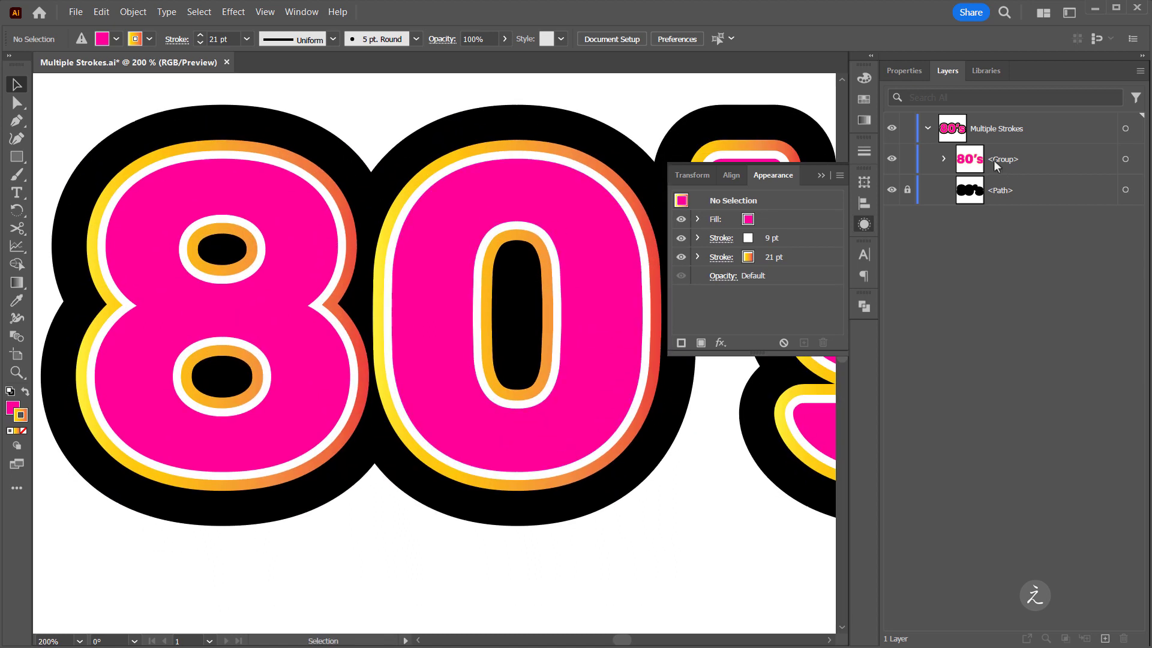
{"action": "left_click", "coordinate": [943, 159]}
{"action": "left_click", "coordinate": [1125, 282]}
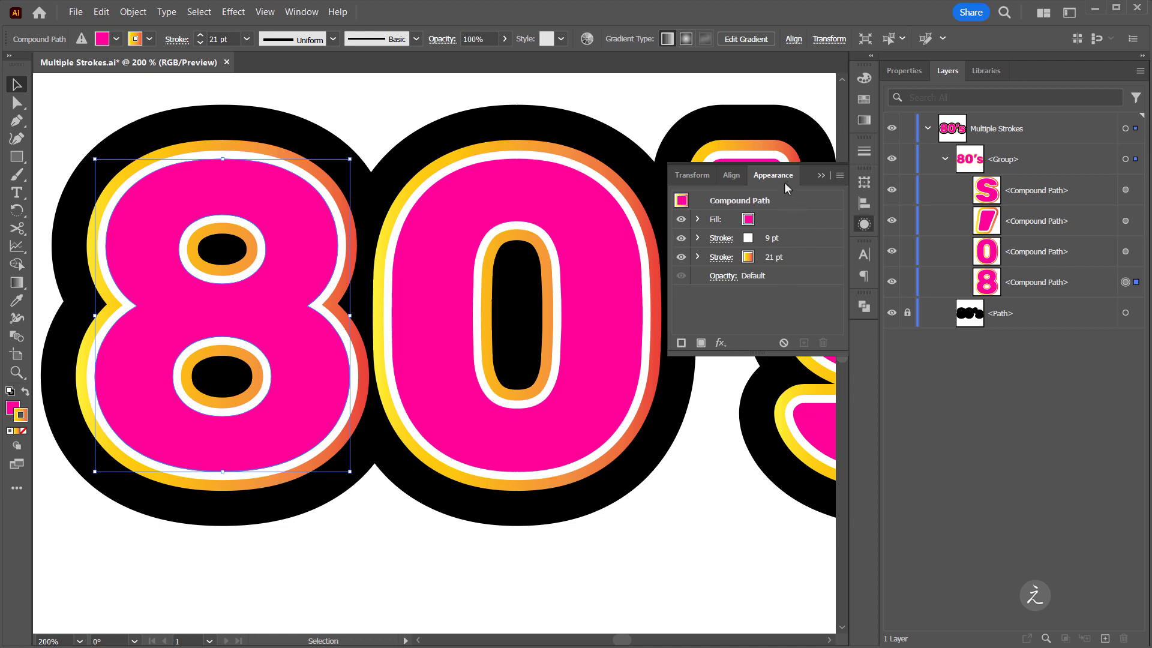
{"action": "left_click", "coordinate": [808, 240]}
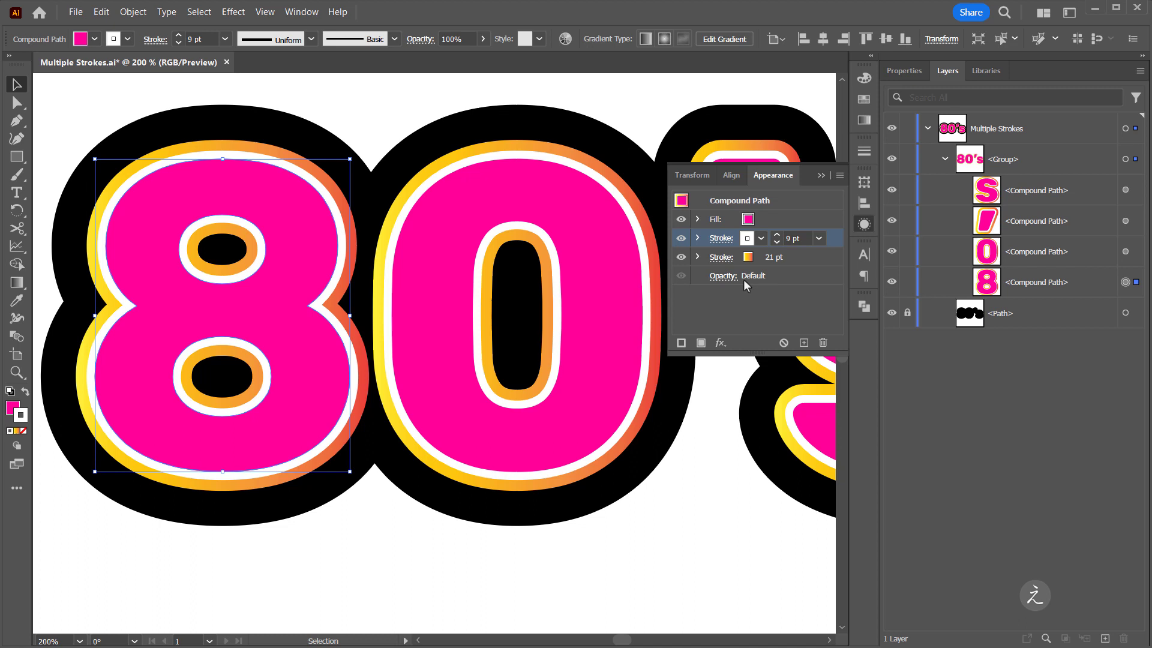
{"action": "left_click", "coordinate": [721, 342]}
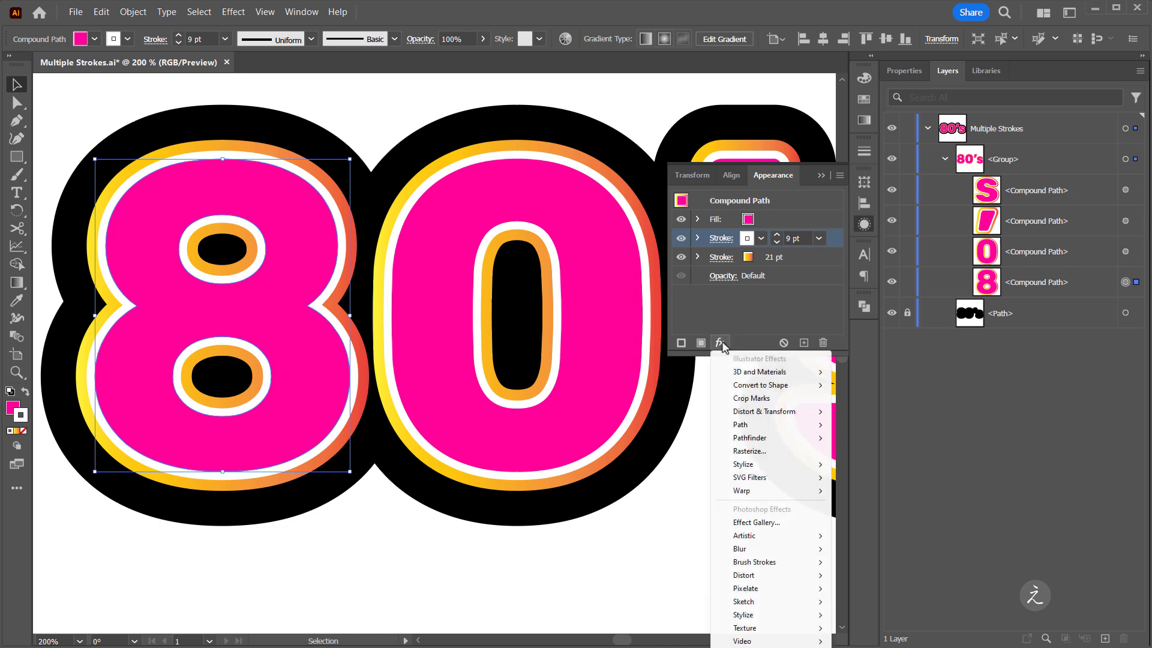
{"action": "mouse_move", "coordinate": [804, 464]}
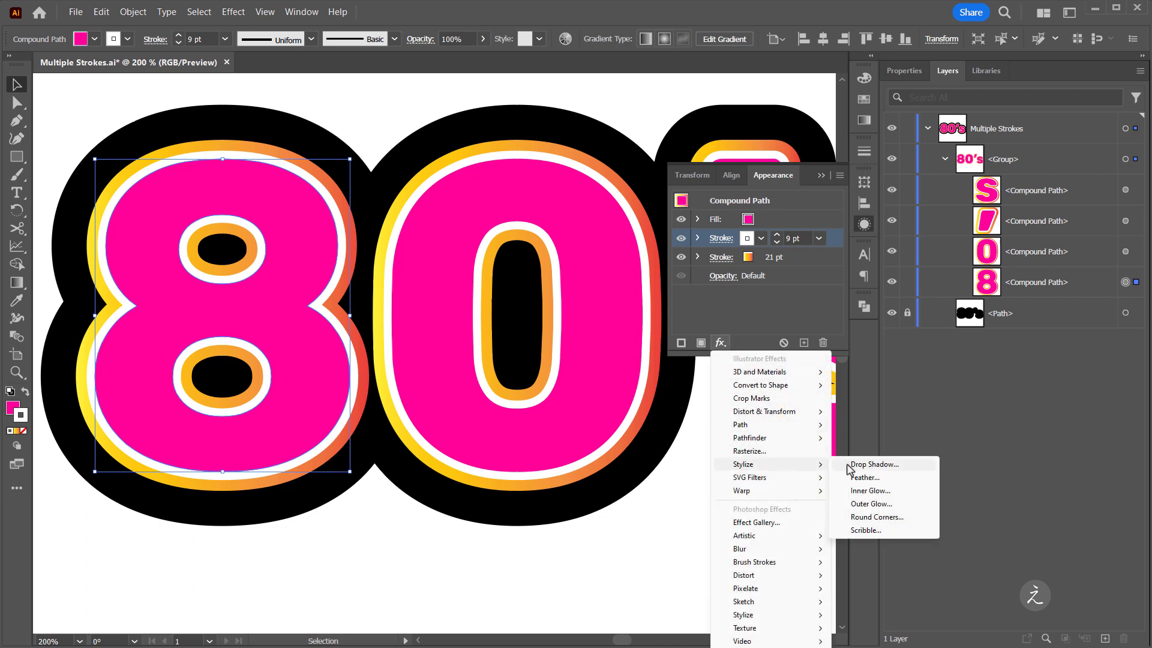
{"action": "left_click", "coordinate": [907, 468]}
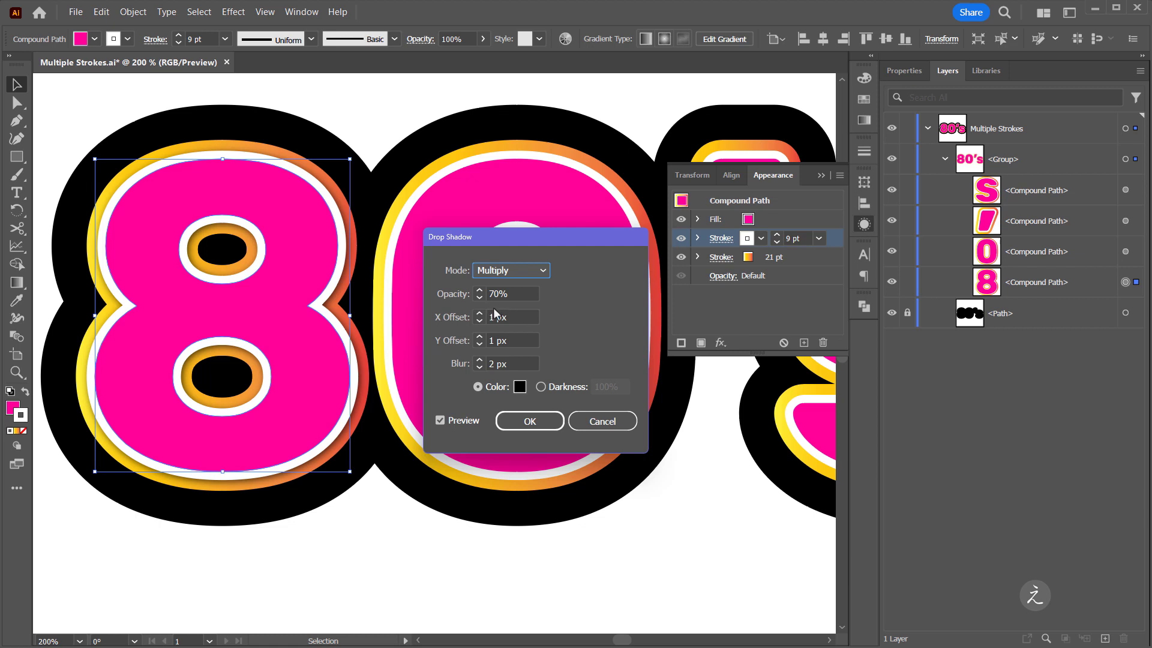
Apply the drop shadow with 61% opacity, X and Y offsets of 2 px and a 2 px blur.
{"action": "left_click", "coordinate": [480, 314]}
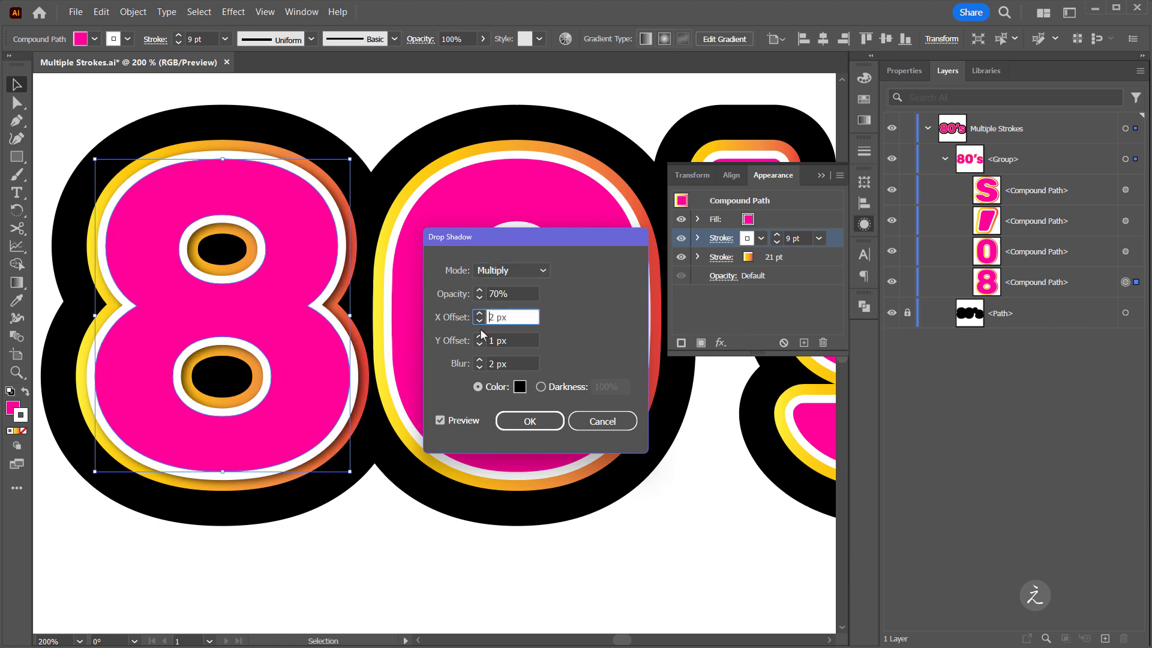
{"action": "left_click", "coordinate": [481, 337]}
{"action": "left_click", "coordinate": [479, 360]}
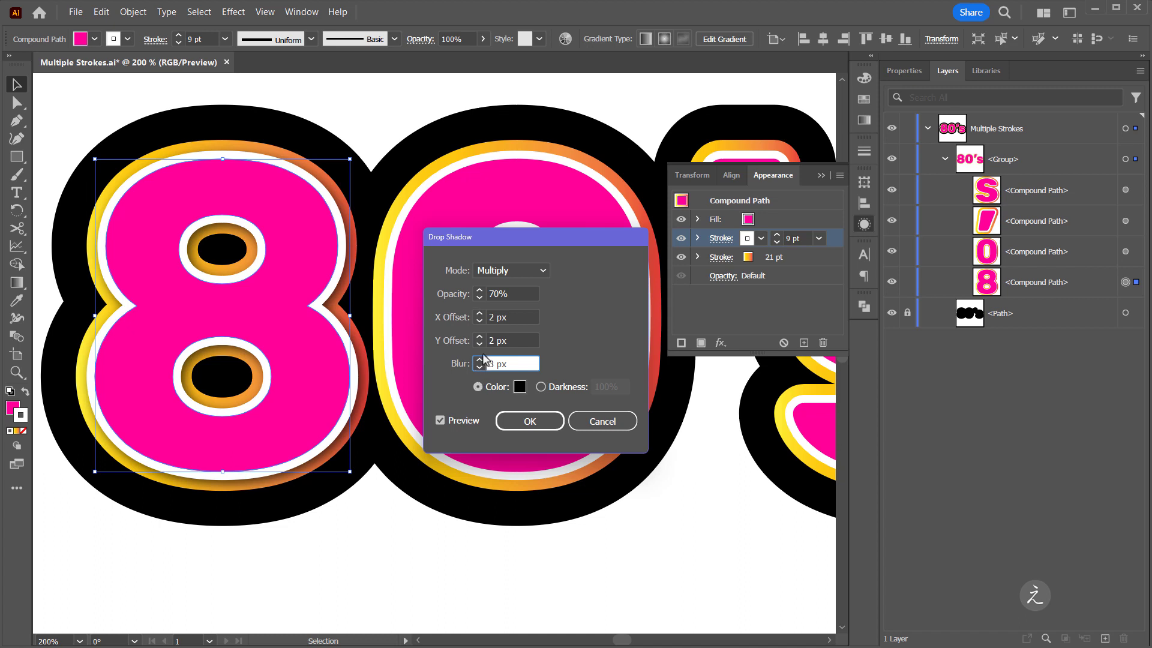
{"action": "left_click", "coordinate": [479, 367]}
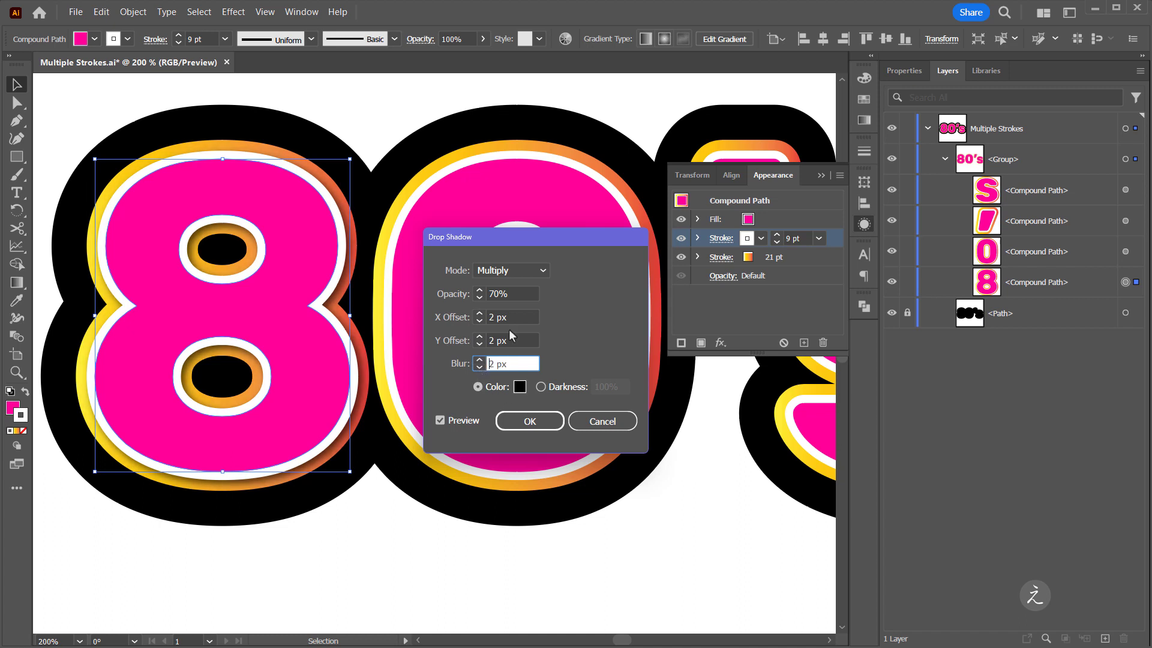
{"action": "left_click", "coordinate": [479, 297]}
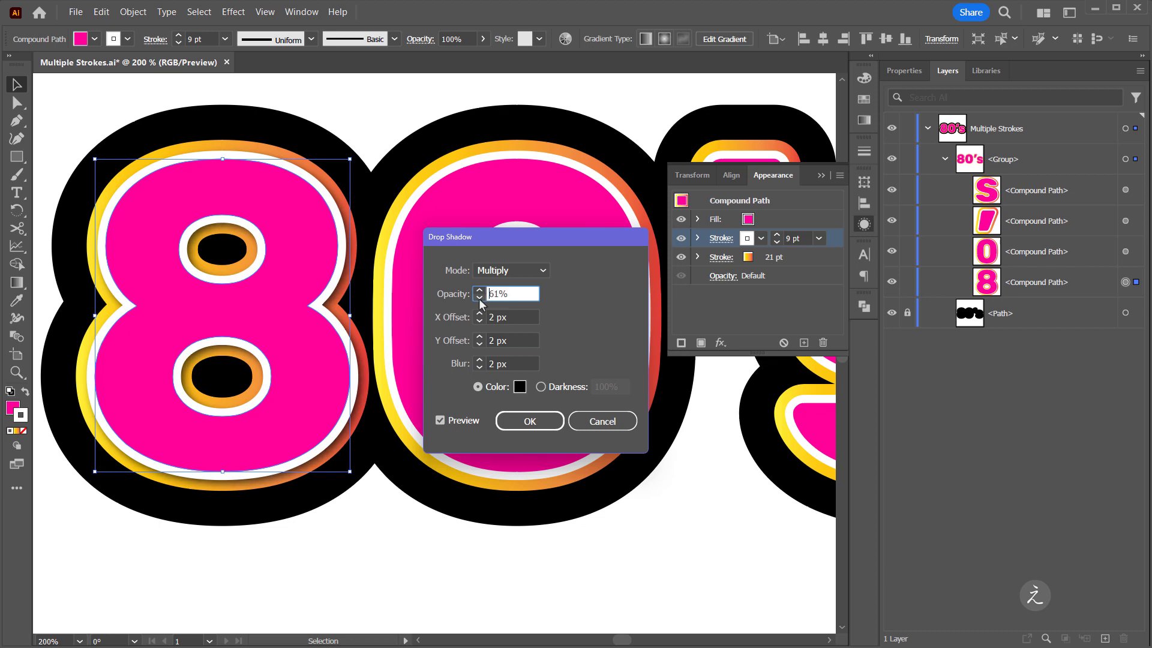
{"action": "left_click", "coordinate": [529, 420]}
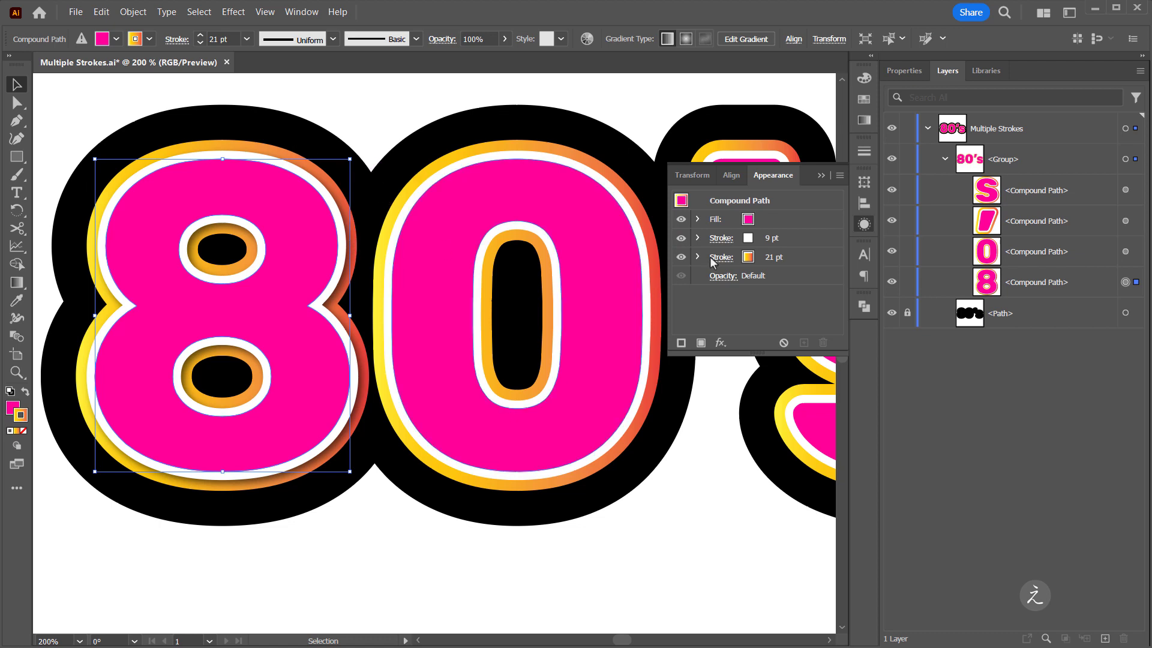
Unlock the black background path, fill it with the purple #CC33CC from the 80S library and lock it again.
{"action": "left_click", "coordinate": [806, 260]}
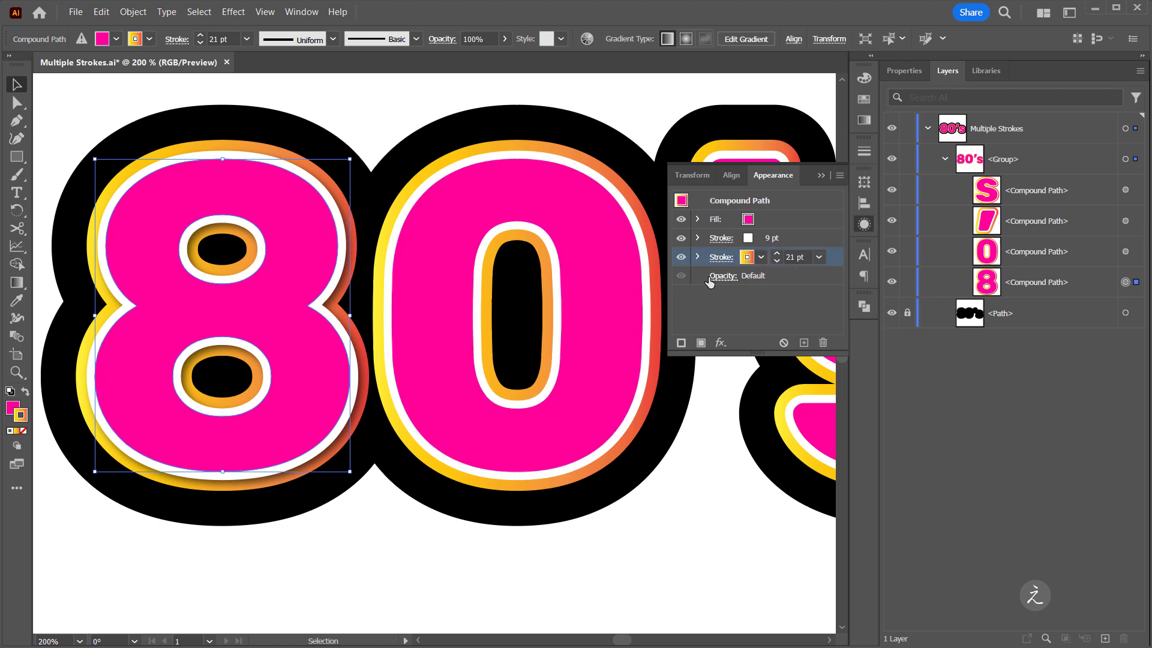
{"action": "scroll", "coordinate": [501, 340], "scroll_direction": "down", "scroll_amount": 2}
{"action": "left_click_drag", "start_coordinate": [489, 180], "coordinate": [424, 171]}
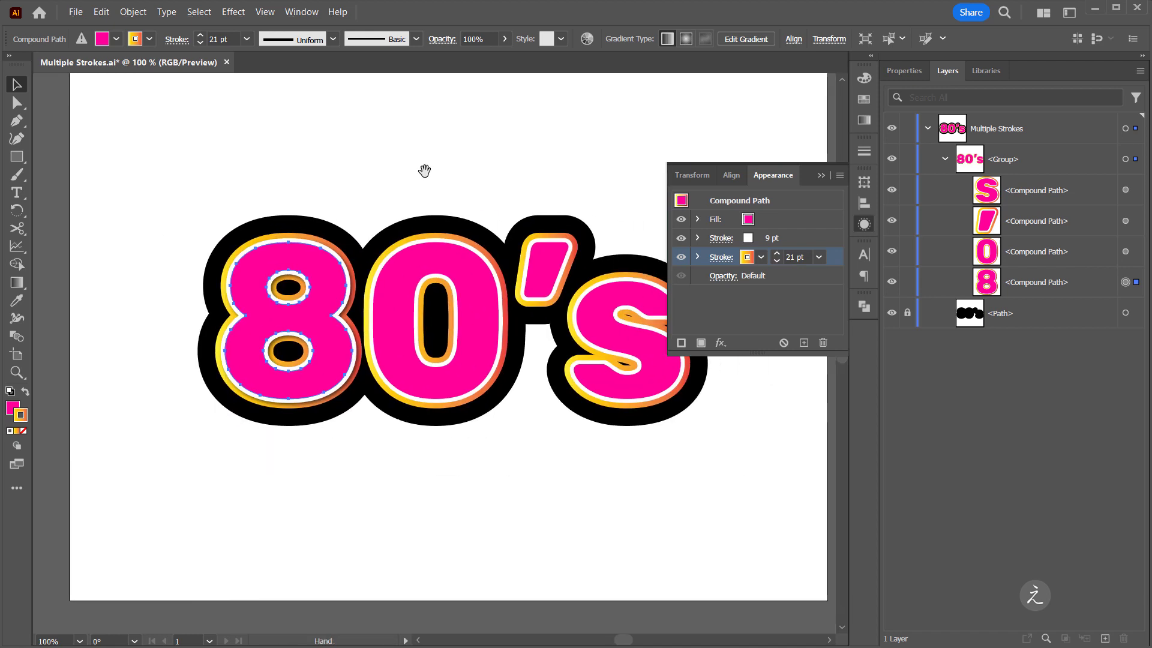
{"action": "left_click", "coordinate": [907, 313]}
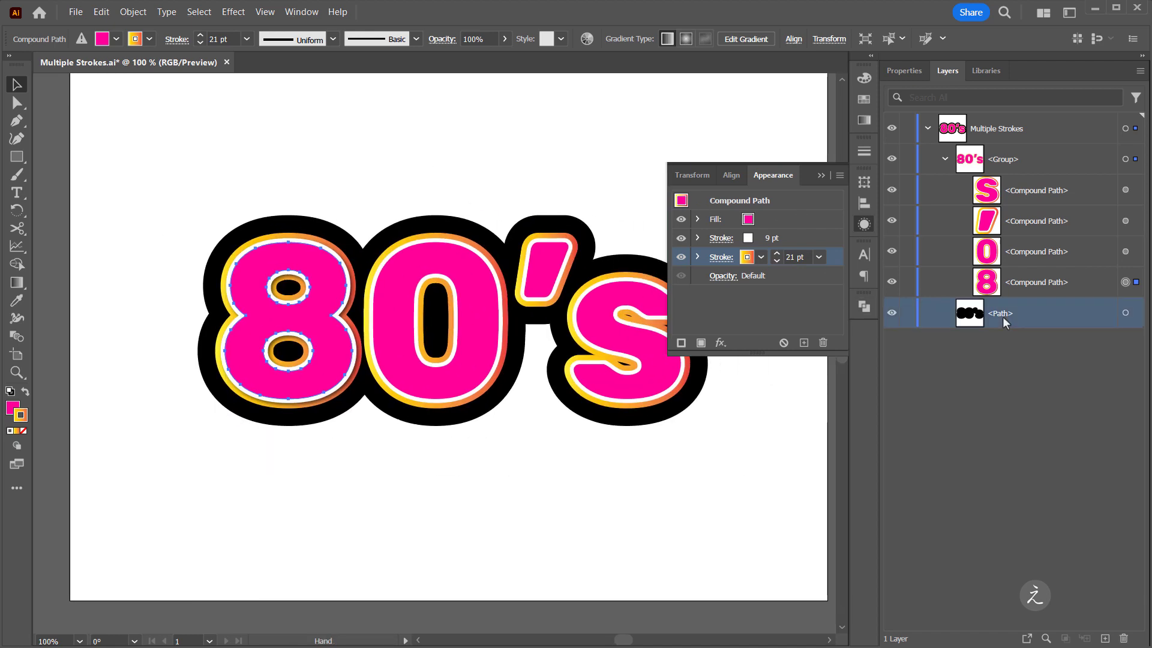
{"action": "left_click", "coordinate": [1124, 313]}
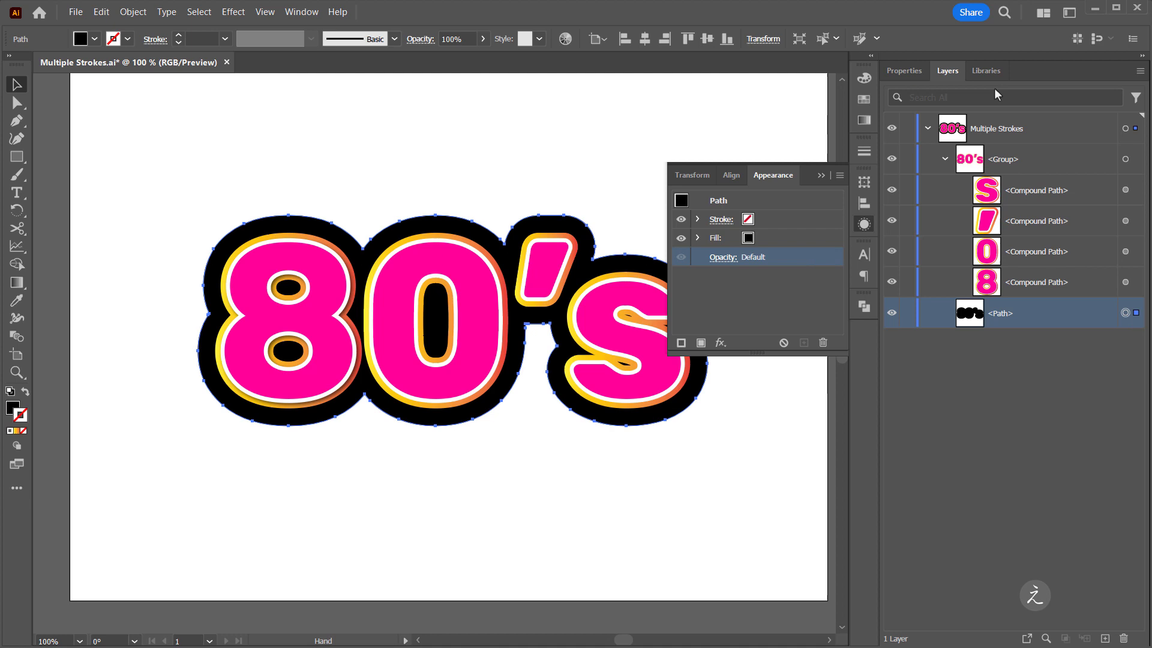
{"action": "left_click", "coordinate": [863, 78]}
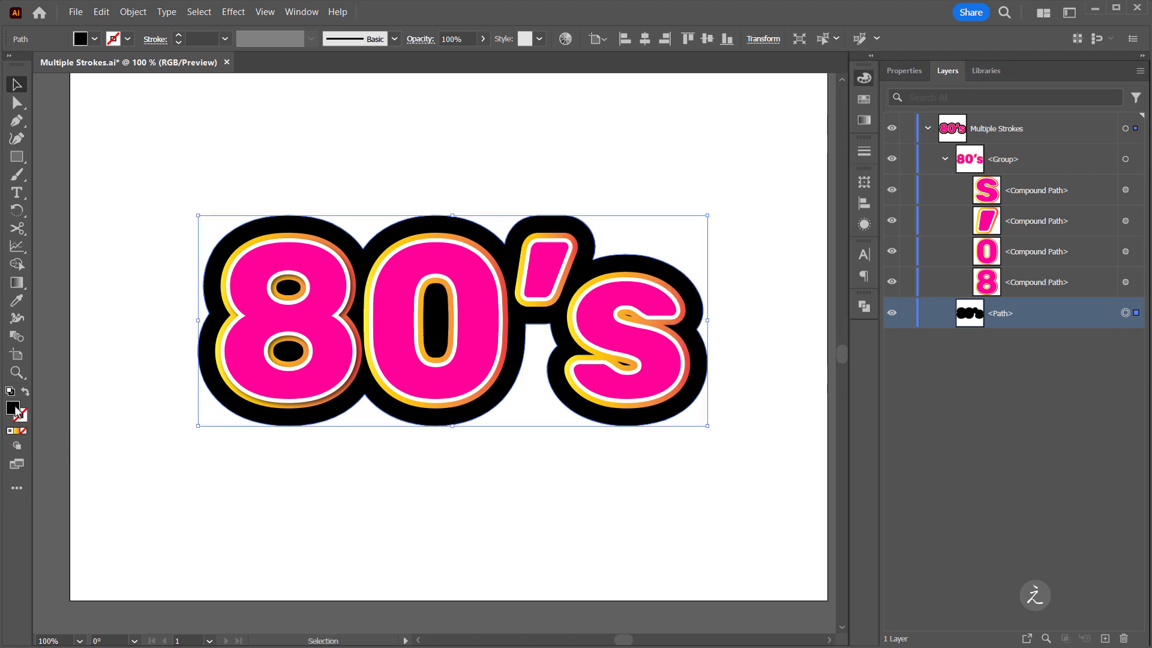
{"action": "left_click", "coordinate": [986, 71]}
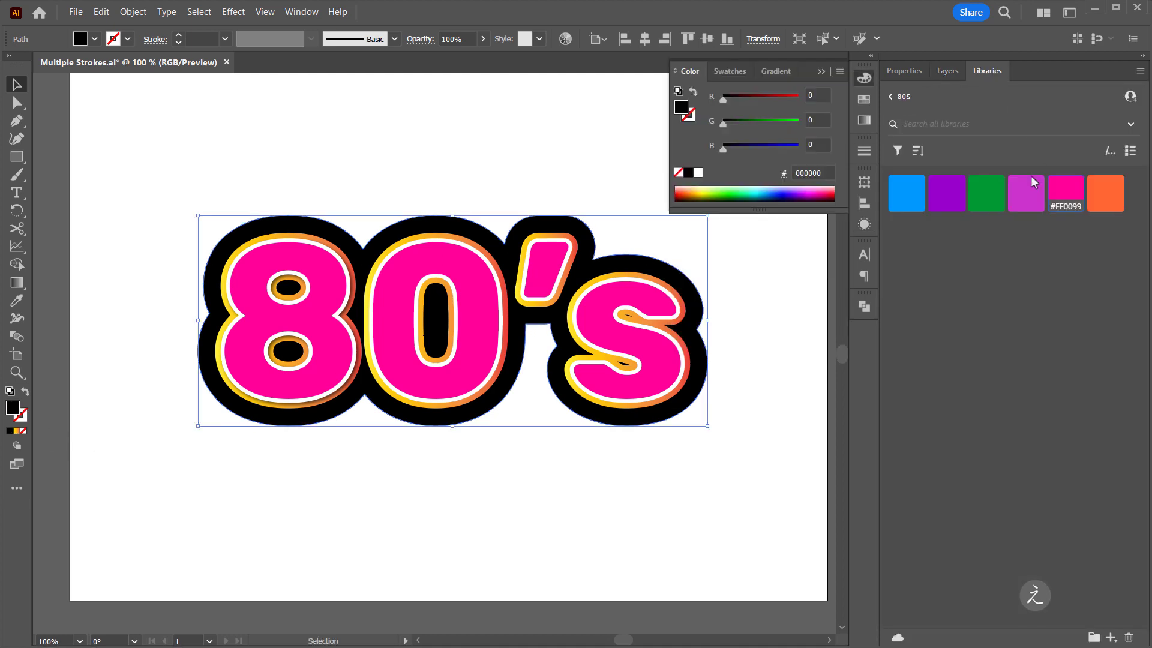
{"action": "left_click", "coordinate": [1031, 191]}
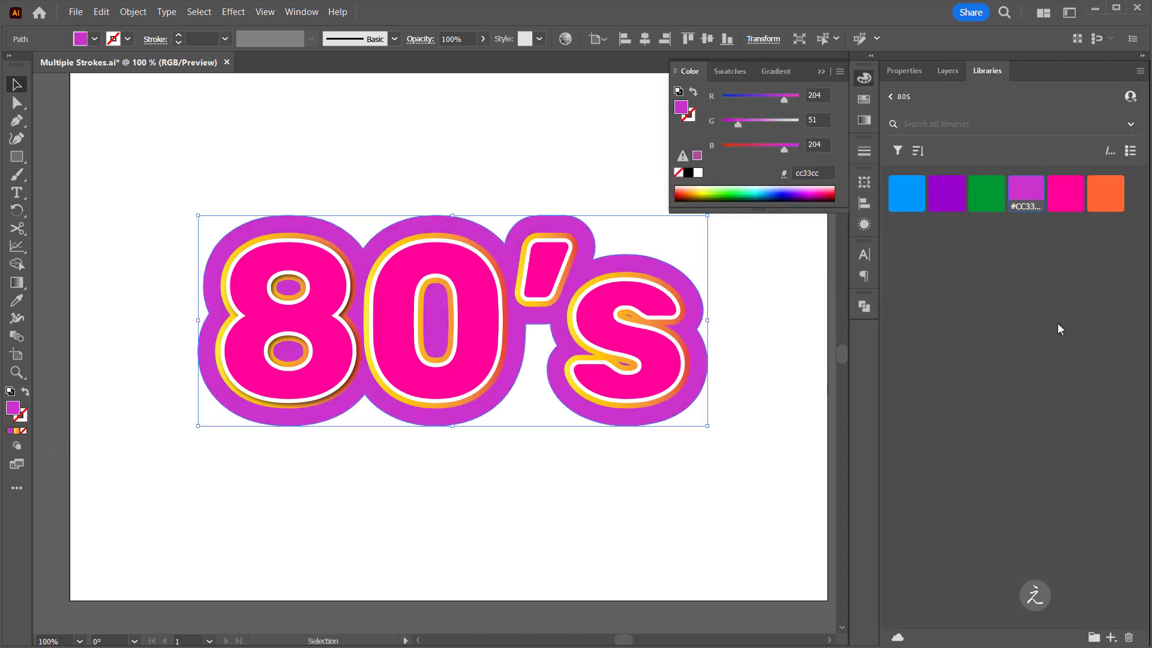
{"action": "left_click", "coordinate": [948, 73]}
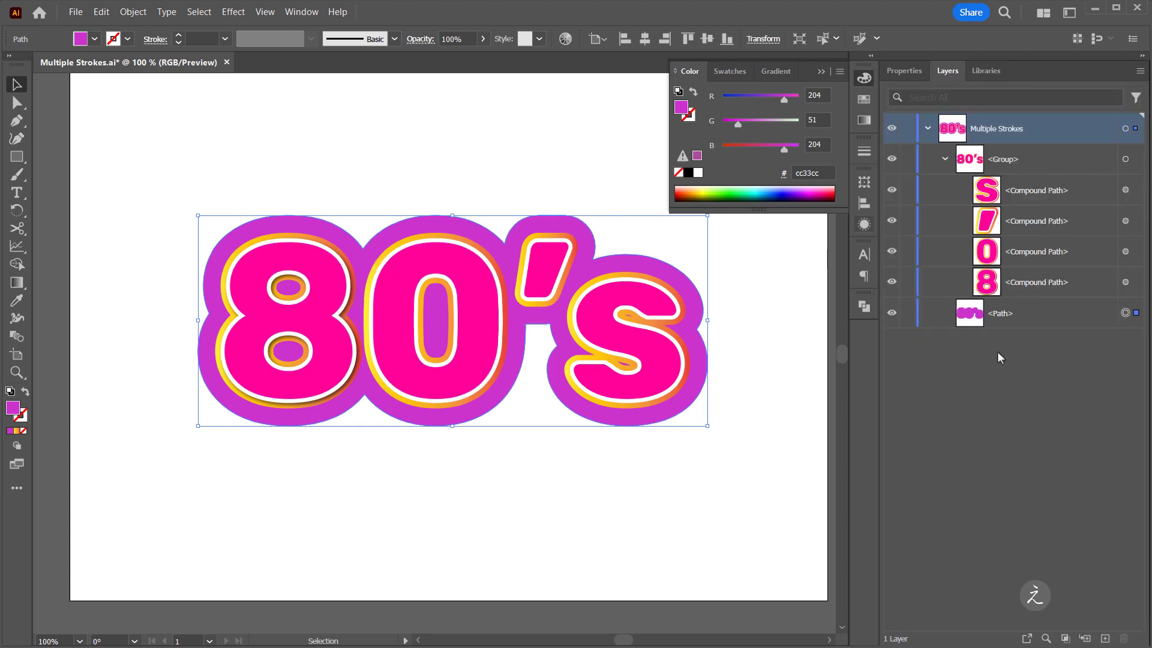
{"action": "left_click", "coordinate": [907, 315]}
Select the compound path of the 8 and start a Drop Shadow effect on its 21 pt gradient stroke.
{"action": "left_click", "coordinate": [1125, 281]}
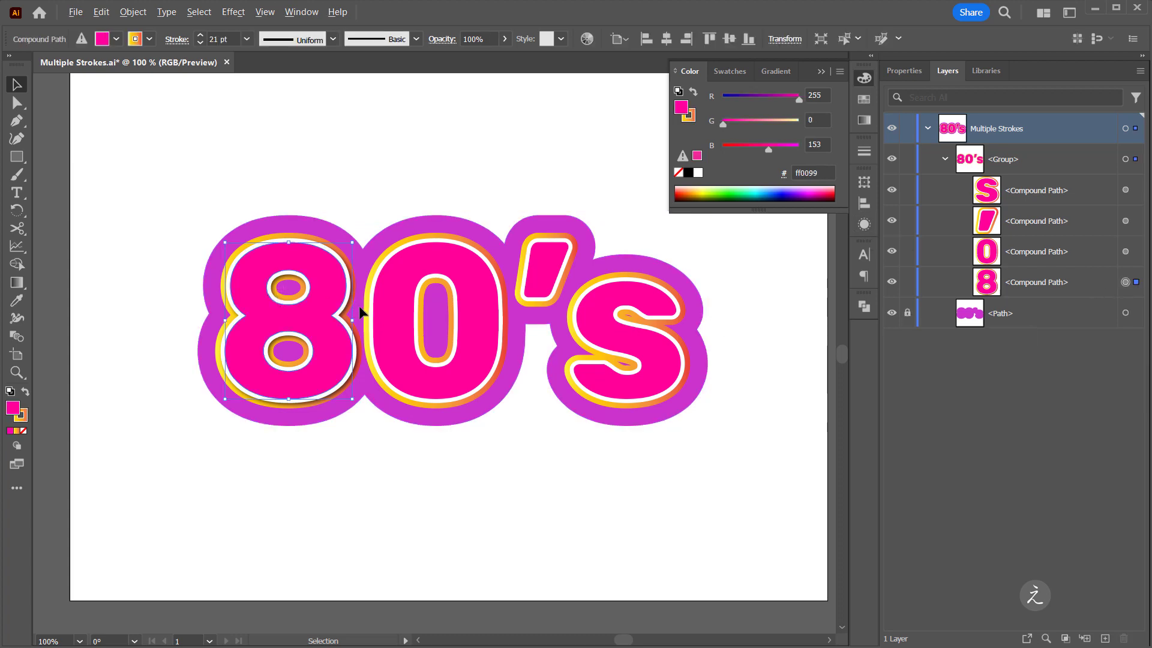
{"action": "scroll", "coordinate": [363, 309], "scroll_direction": "up", "scroll_amount": 2}
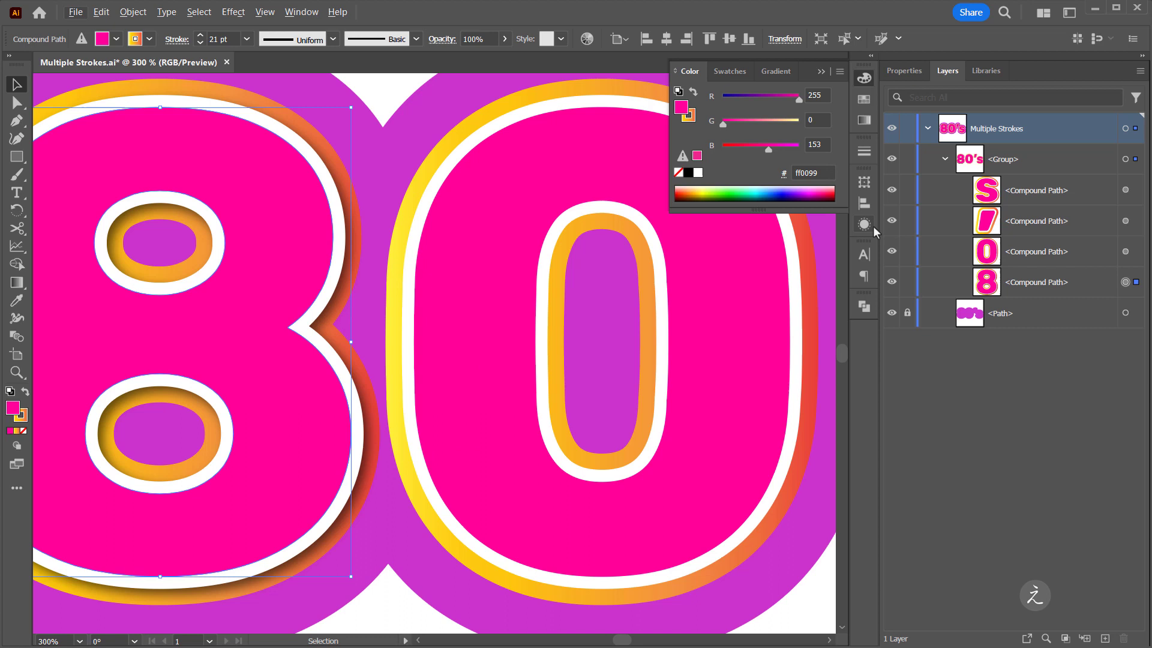
{"action": "left_click", "coordinate": [864, 226]}
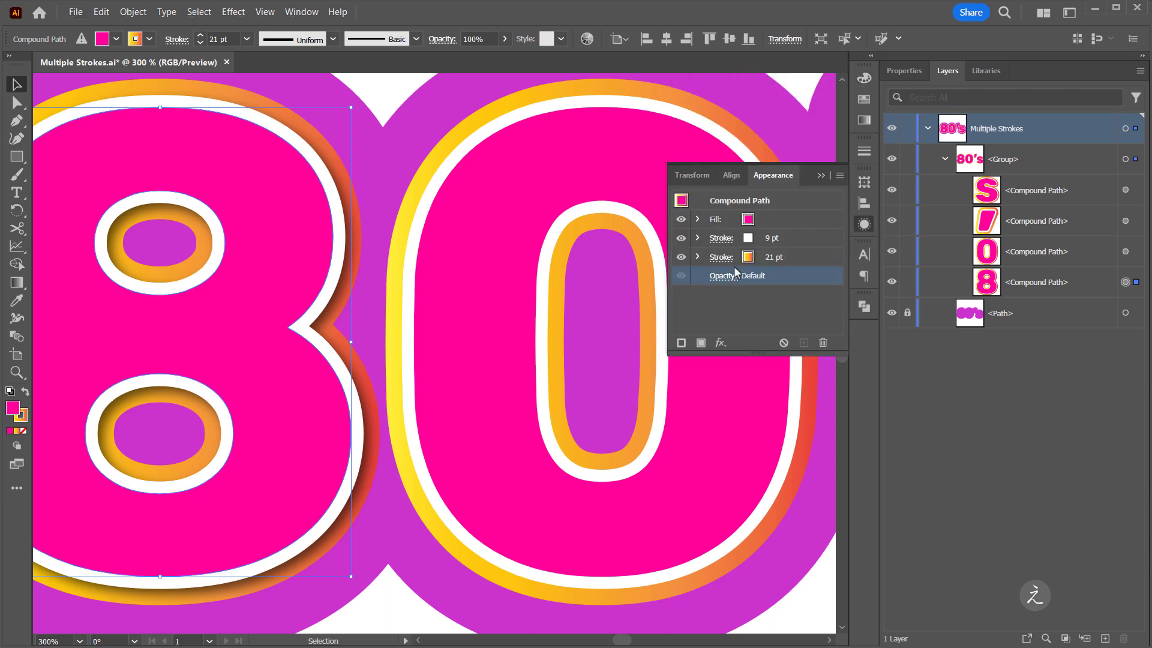
{"action": "left_click", "coordinate": [800, 258]}
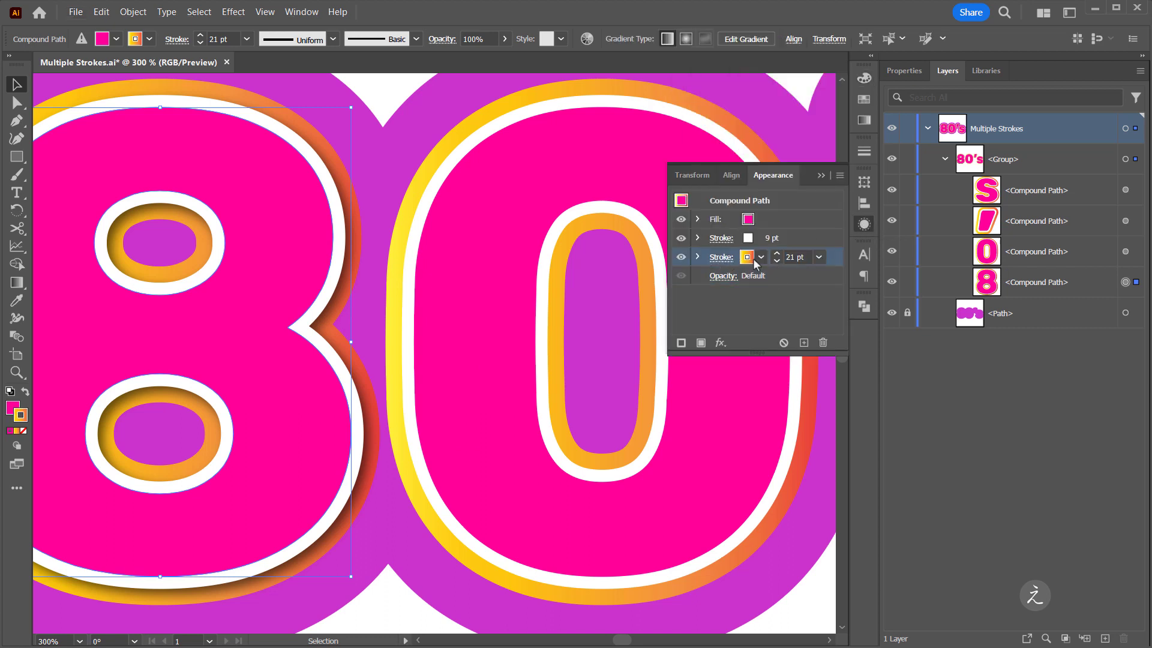
{"action": "left_click", "coordinate": [720, 342]}
{"action": "mouse_move", "coordinate": [763, 466]}
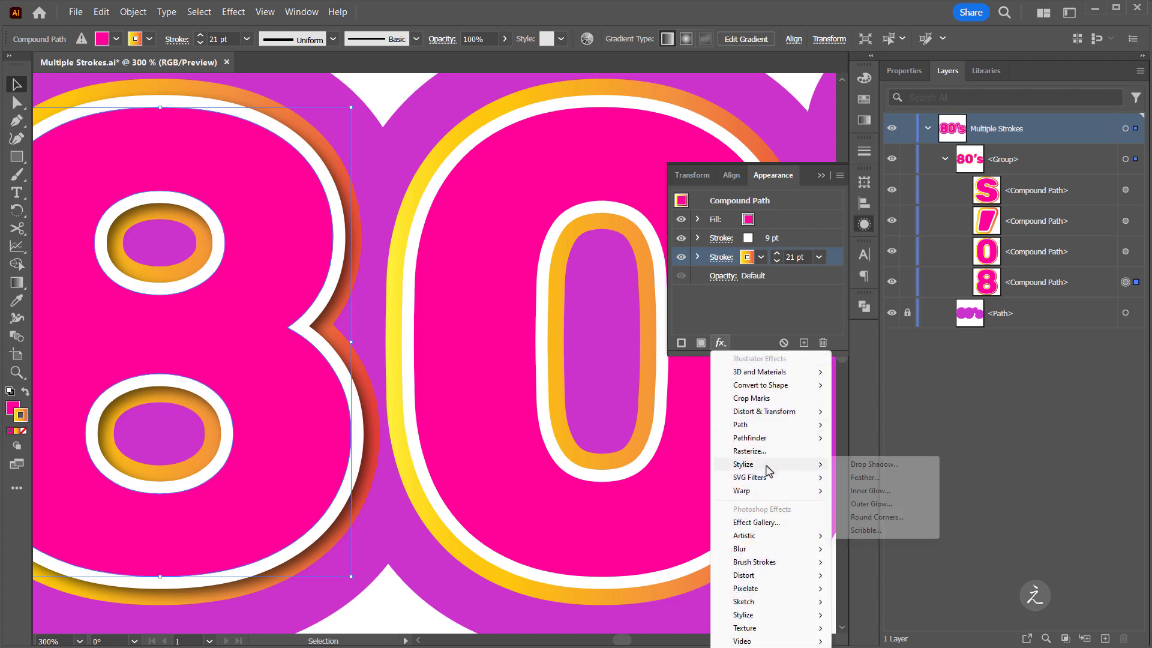
{"action": "left_click", "coordinate": [875, 464]}
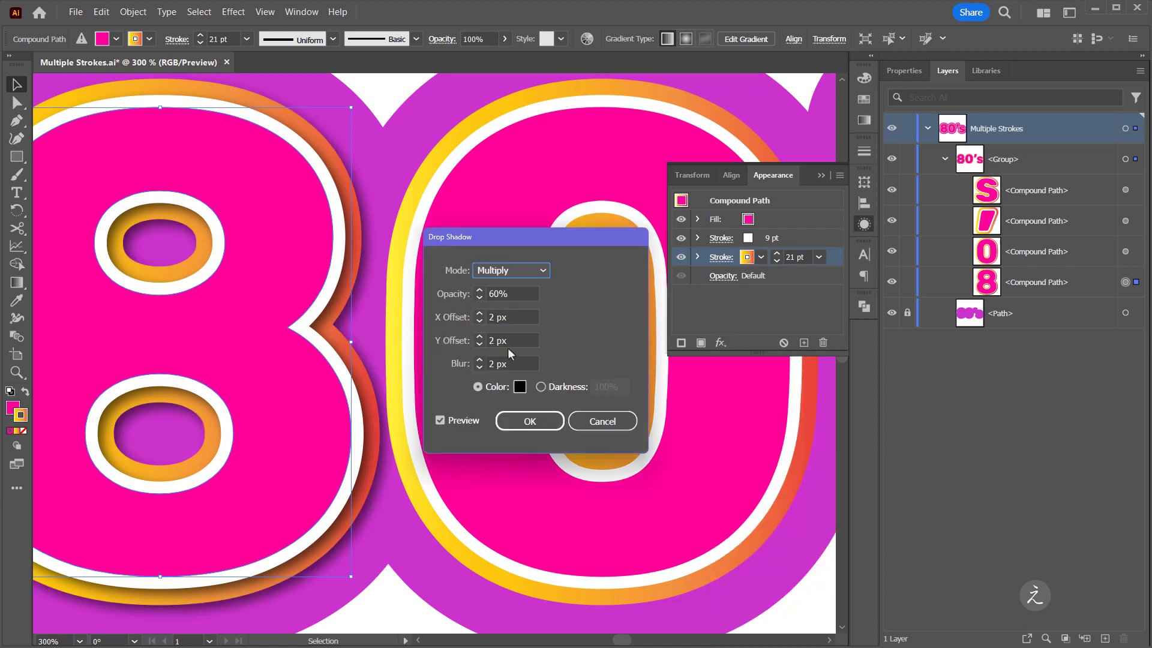
Apply the drop shadow with 65% opacity, X and Y offsets of 1 px and a 3 px blur.
{"action": "left_click", "coordinate": [479, 322]}
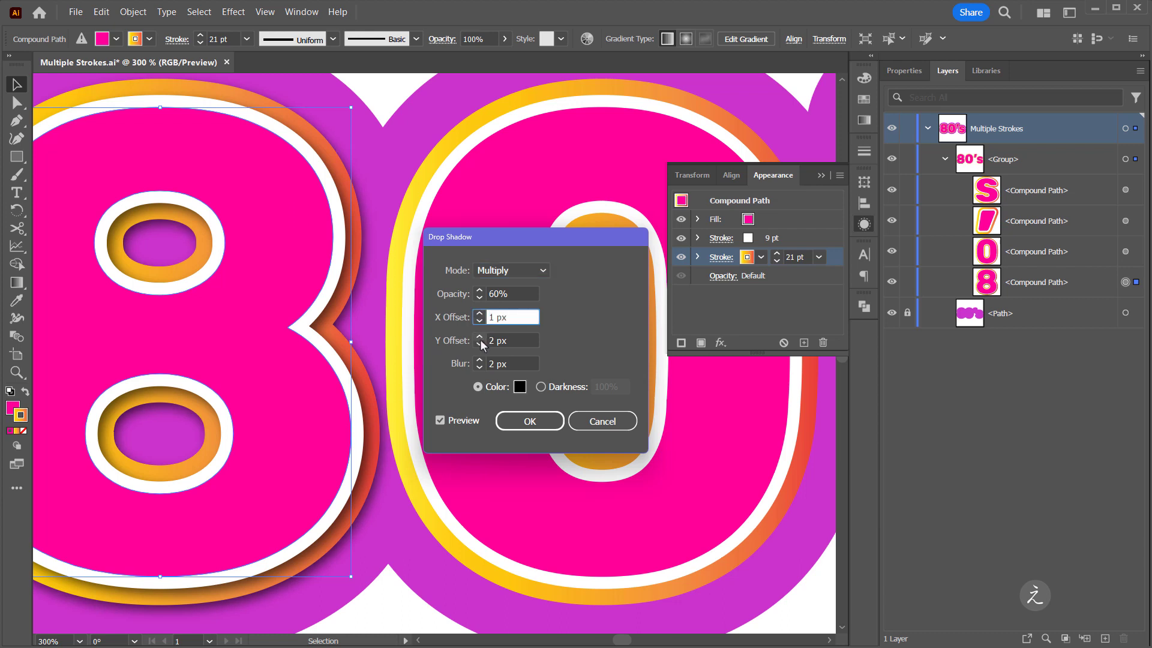
{"action": "left_click", "coordinate": [480, 344]}
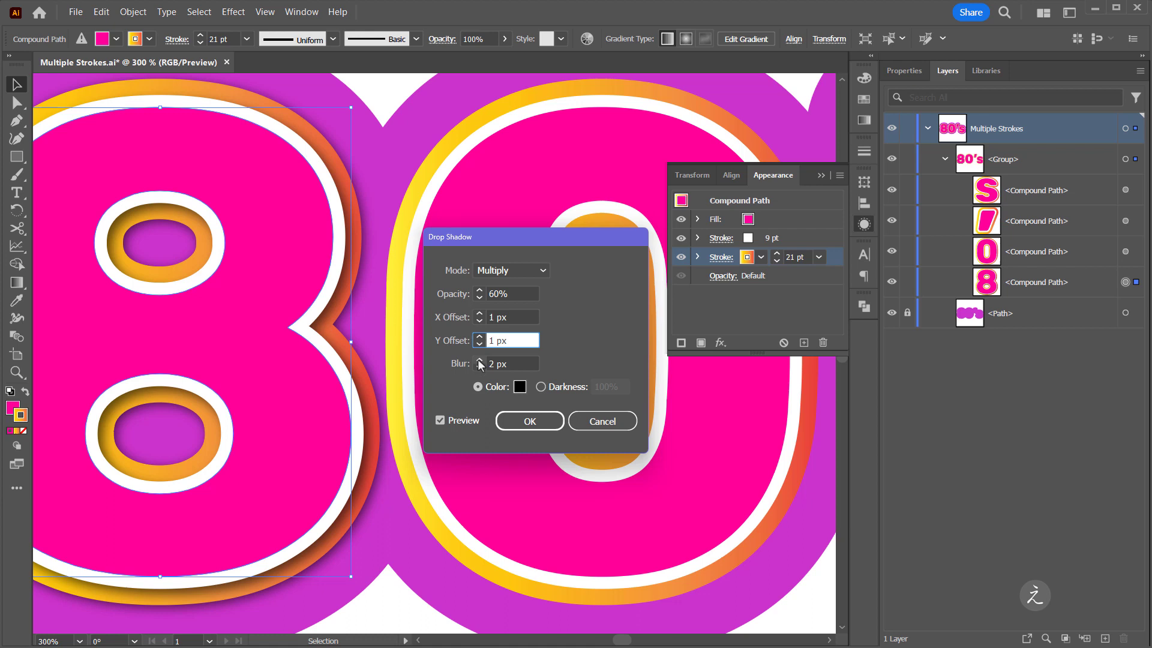
{"action": "left_click", "coordinate": [479, 360]}
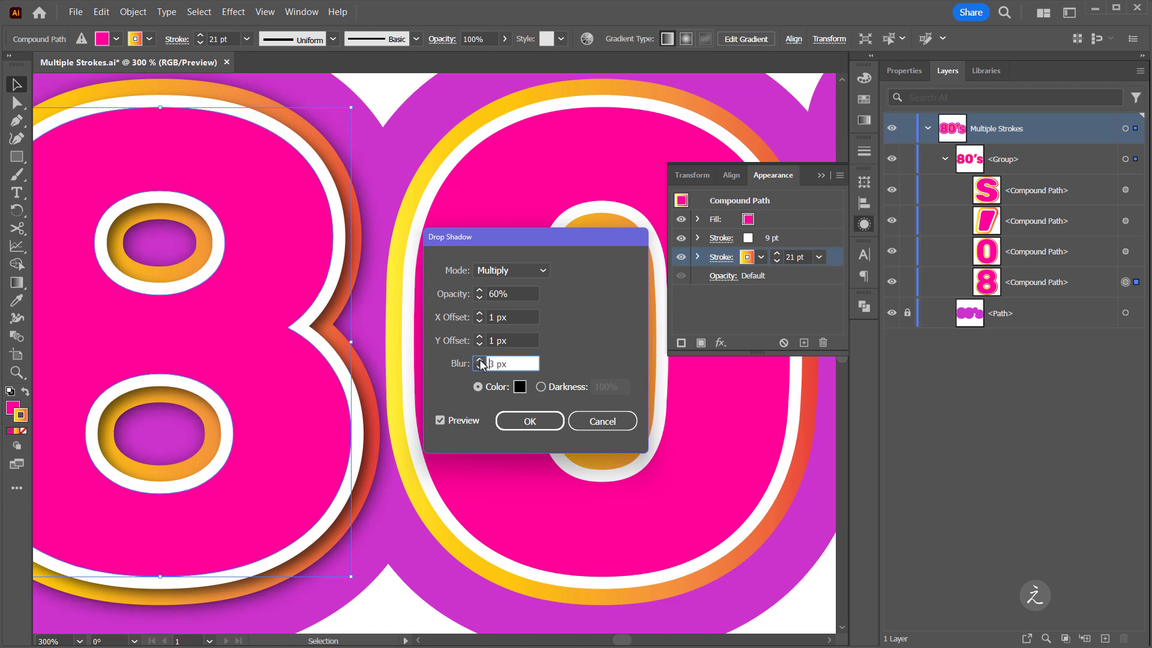
{"action": "left_click", "coordinate": [479, 291]}
{"action": "left_click", "coordinate": [479, 290]}
{"action": "left_click", "coordinate": [480, 290]}
{"action": "left_click", "coordinate": [479, 290]}
{"action": "left_click", "coordinate": [479, 291]}
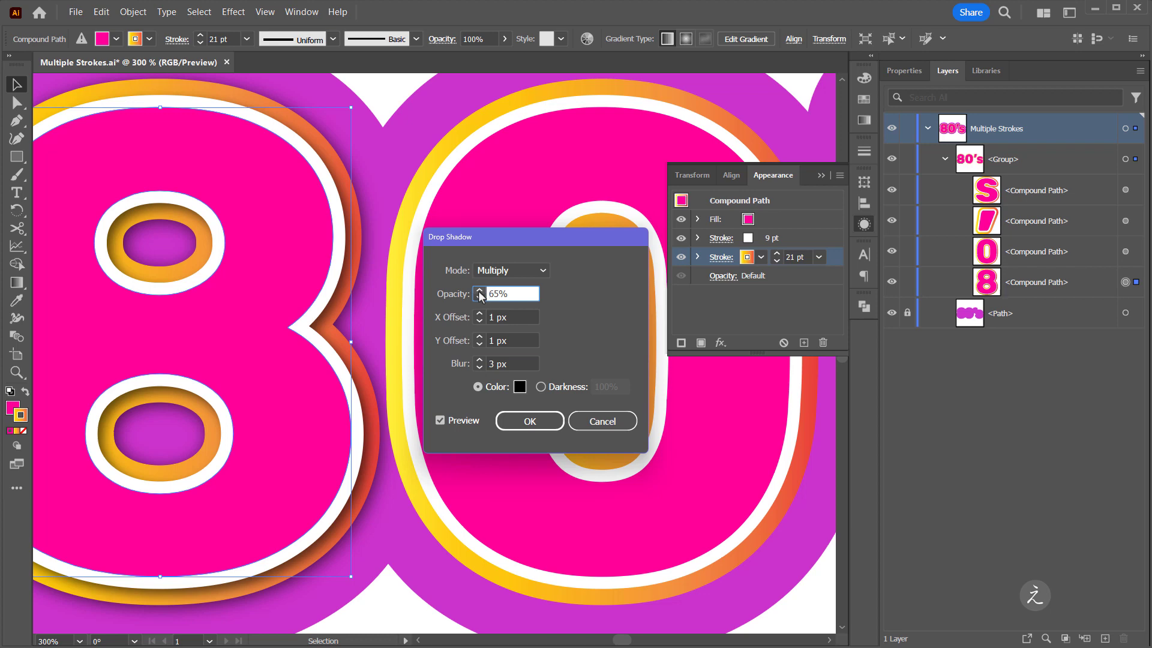
{"action": "left_click", "coordinate": [531, 421]}
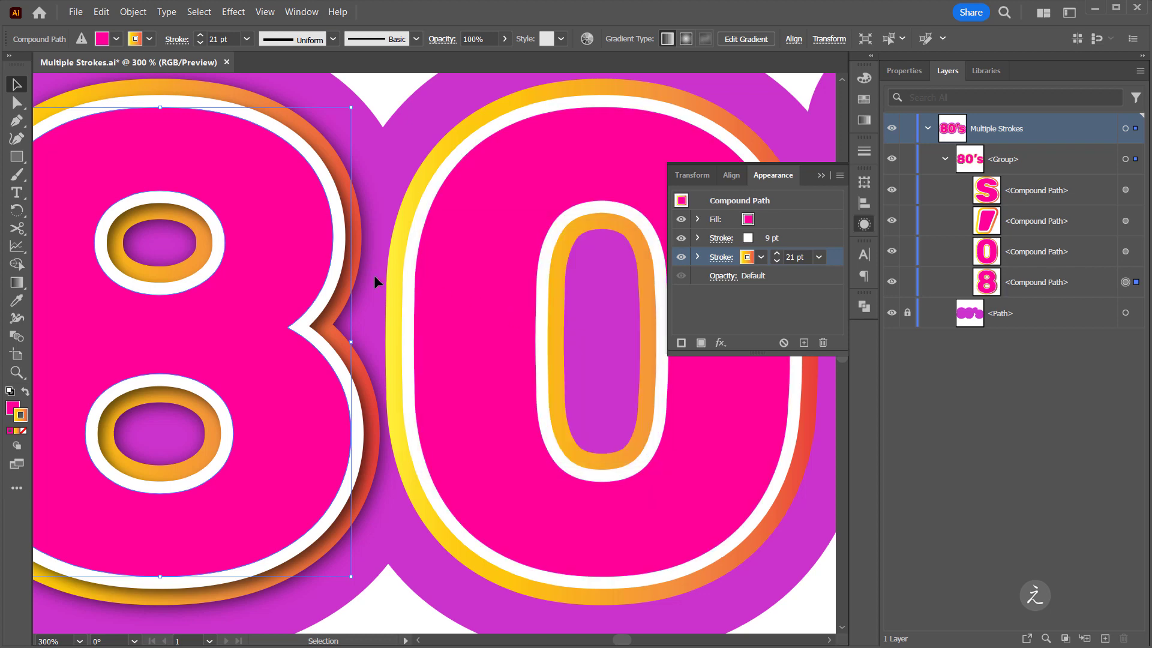
Recolor the red end stop of the 8's gradient stroke to green, make the gradient radial and deselect the 8.
{"action": "left_click_drag", "start_coordinate": [250, 240], "coordinate": [382, 257]}
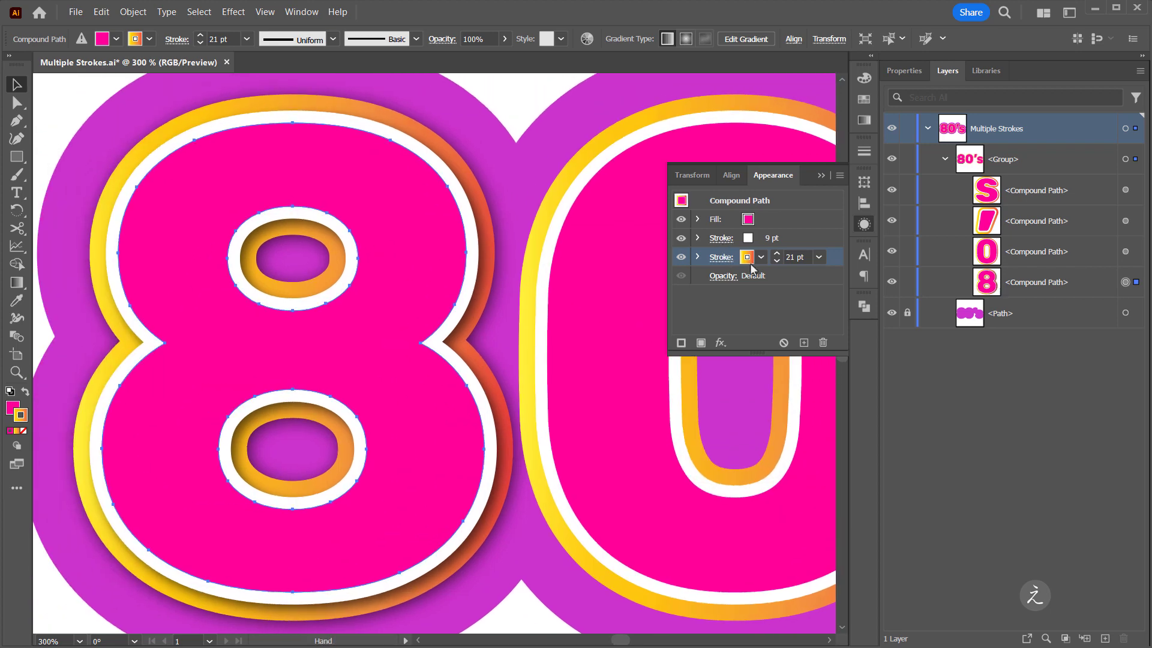
{"action": "left_click", "coordinate": [866, 121]}
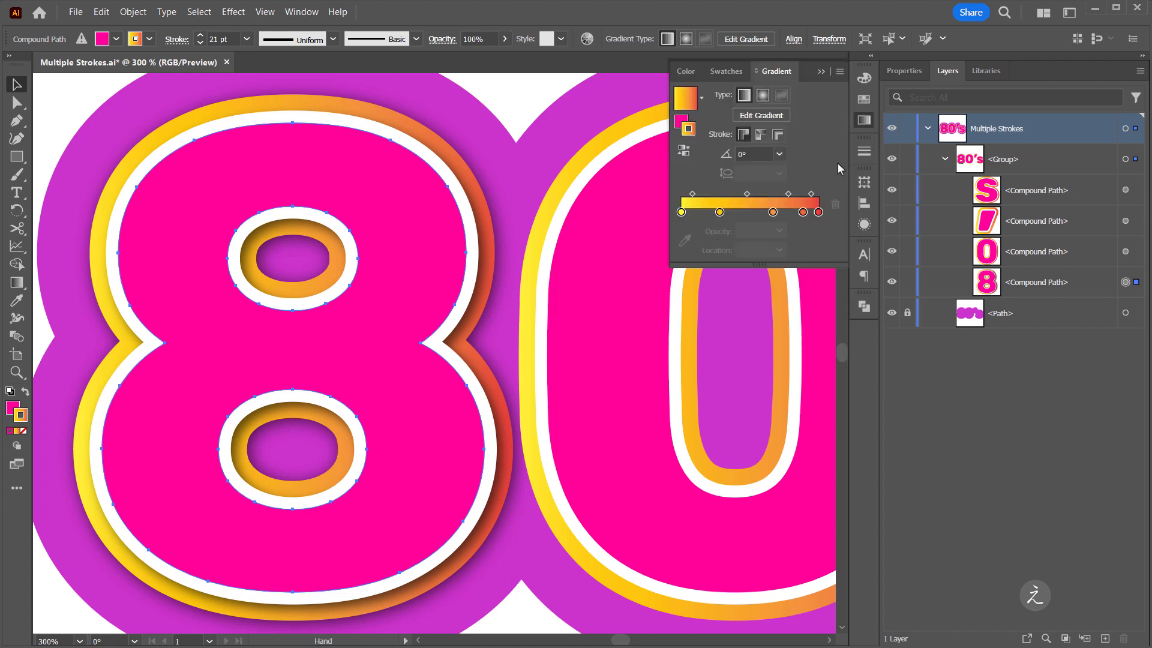
{"action": "double_click", "coordinate": [818, 212]}
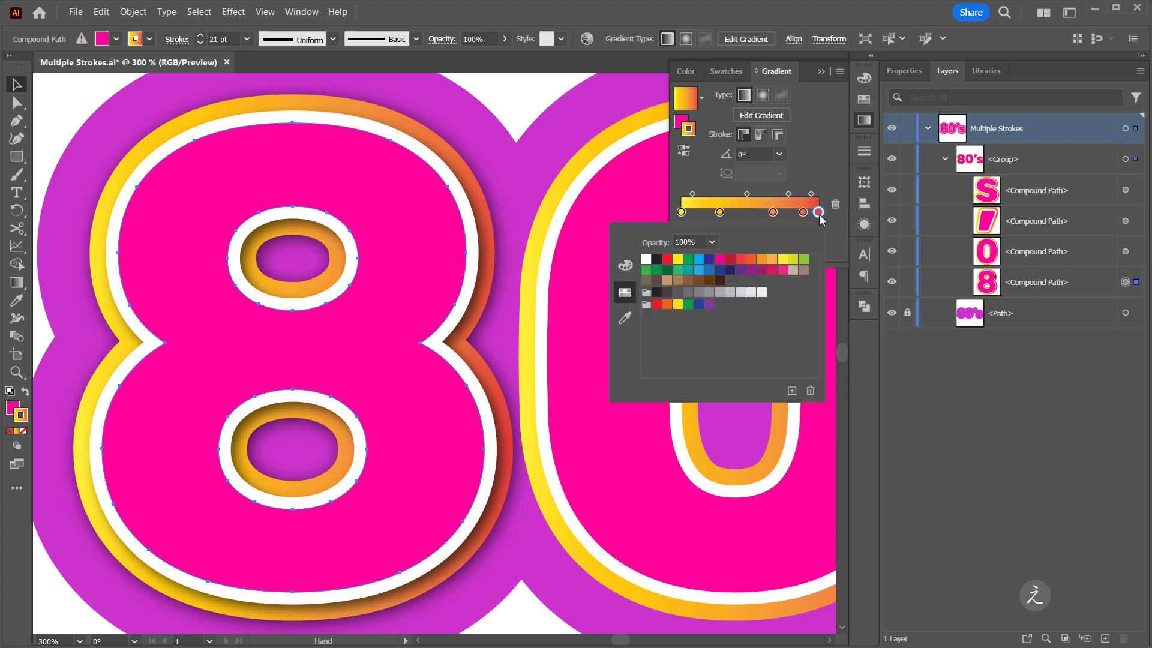
{"action": "left_click", "coordinate": [804, 260]}
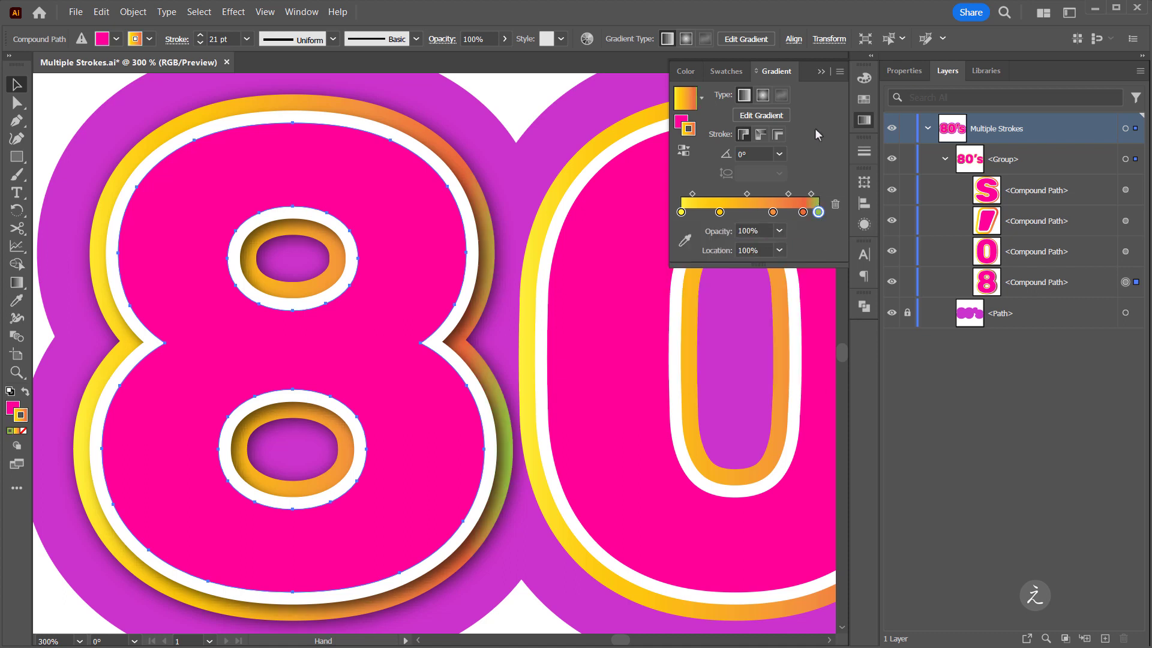
{"action": "left_click", "coordinate": [762, 96]}
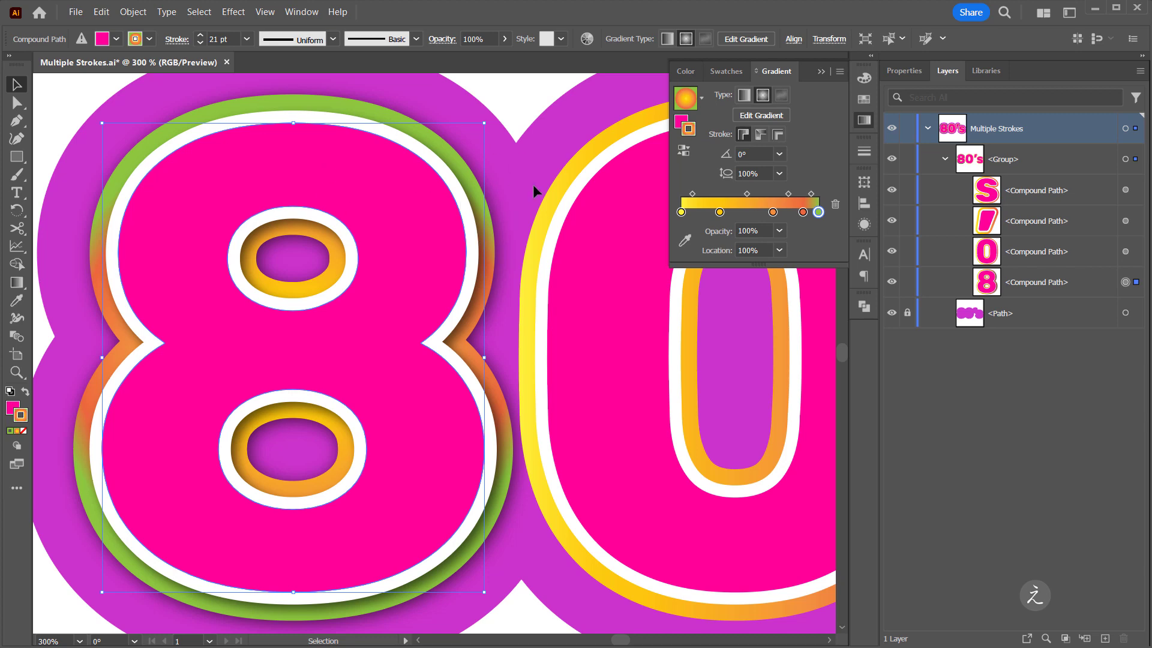
{"action": "scroll", "coordinate": [540, 210], "scroll_direction": "down", "scroll_amount": 2}
{"action": "left_click_drag", "start_coordinate": [540, 209], "coordinate": [304, 218]}
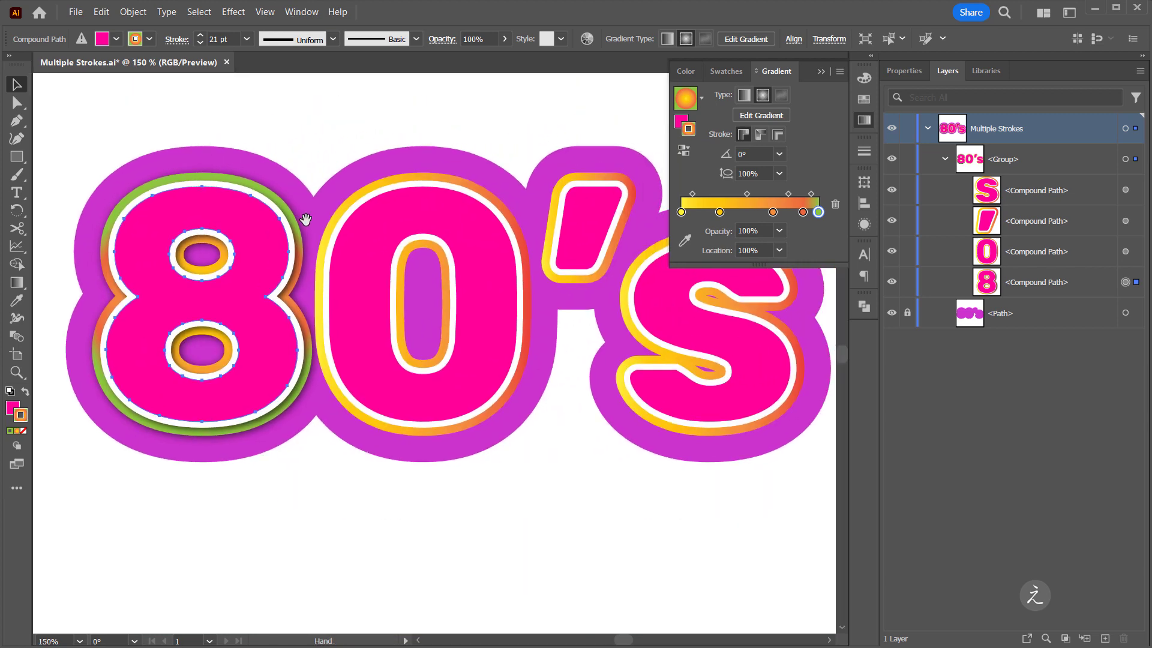
{"action": "left_click", "coordinate": [322, 467]}
{"action": "left_click", "coordinate": [821, 72]}
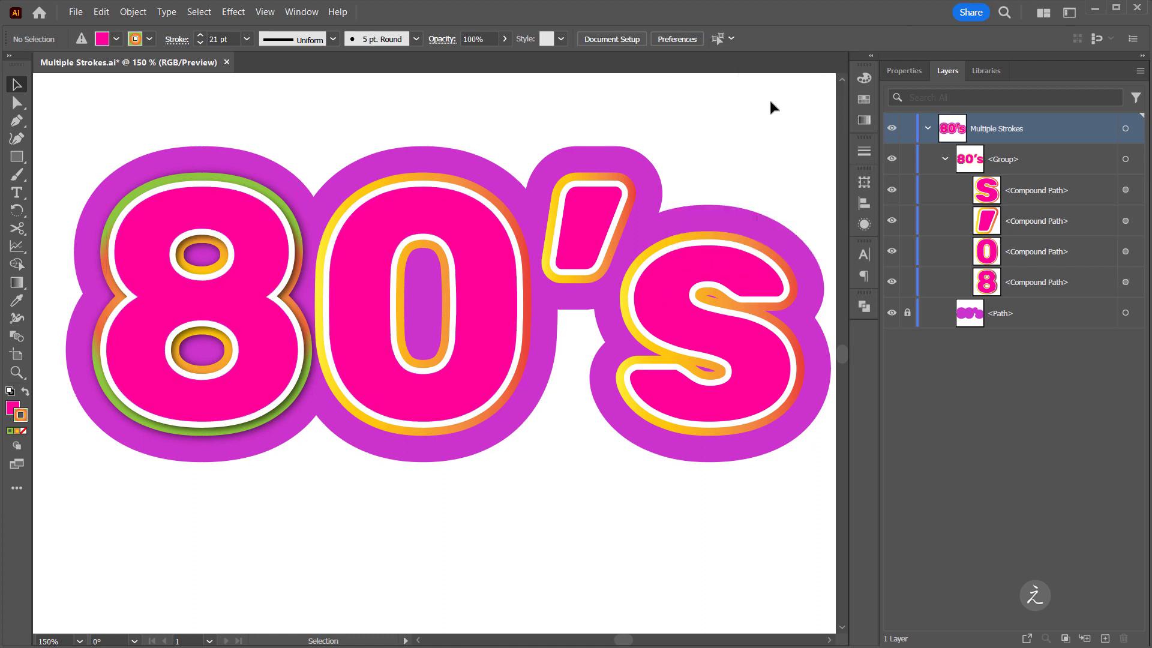
Copy the appearance of the 8 to the 0, the apostrophe and the s, and clear the selection.
{"action": "left_click_drag", "start_coordinate": [529, 120], "coordinate": [514, 132]}
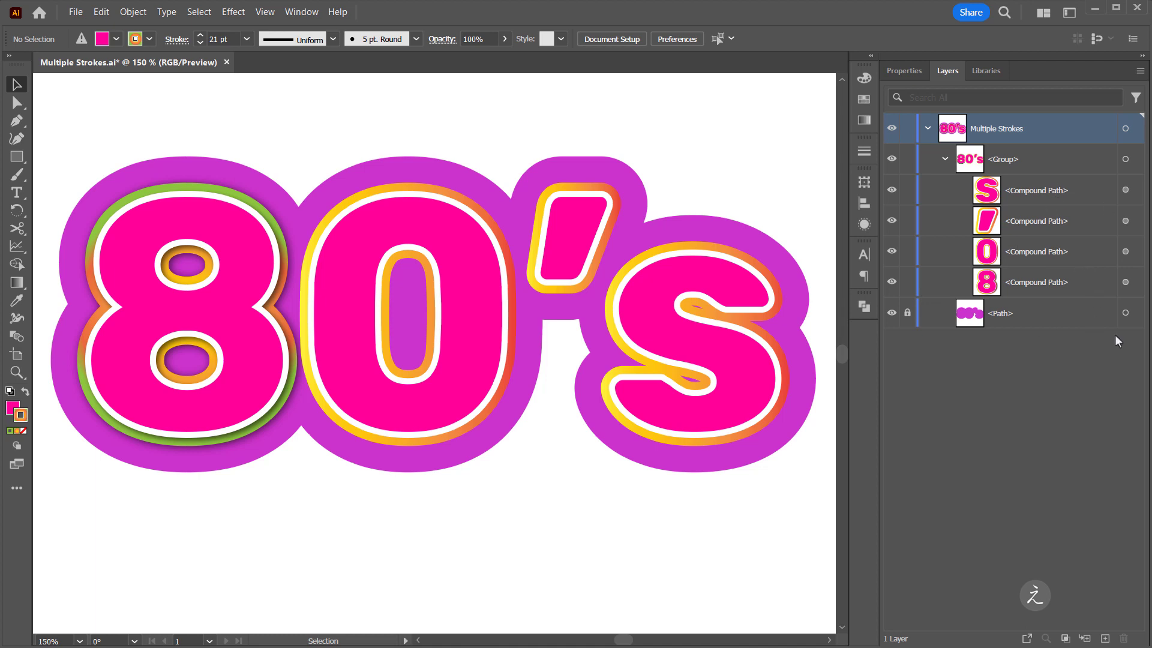
{"action": "left_click", "coordinate": [1125, 283]}
{"action": "key", "text": "alt"}
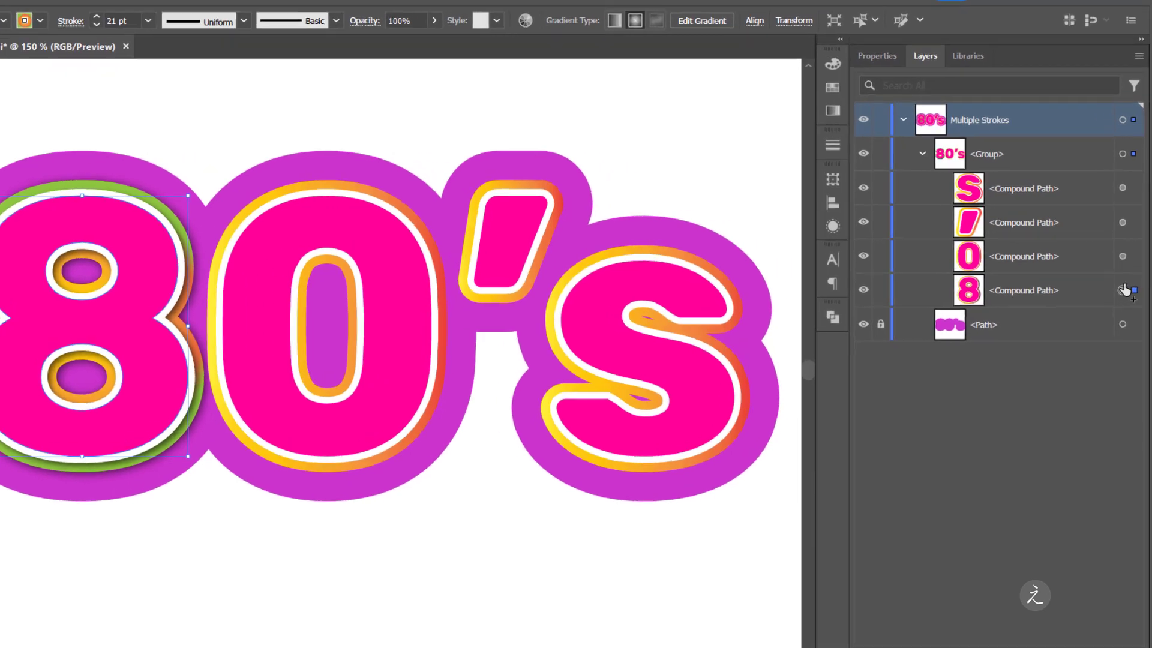
{"action": "left_click_drag", "start_coordinate": [1126, 286], "coordinate": [1127, 255]}
{"action": "mouse_move", "coordinate": [1101, 303]}
{"action": "left_mouse_down"}
{"action": "mouse_move", "coordinate": [1104, 329]}
{"action": "mouse_move", "coordinate": [1100, 297]}
{"action": "left_mouse_up"}
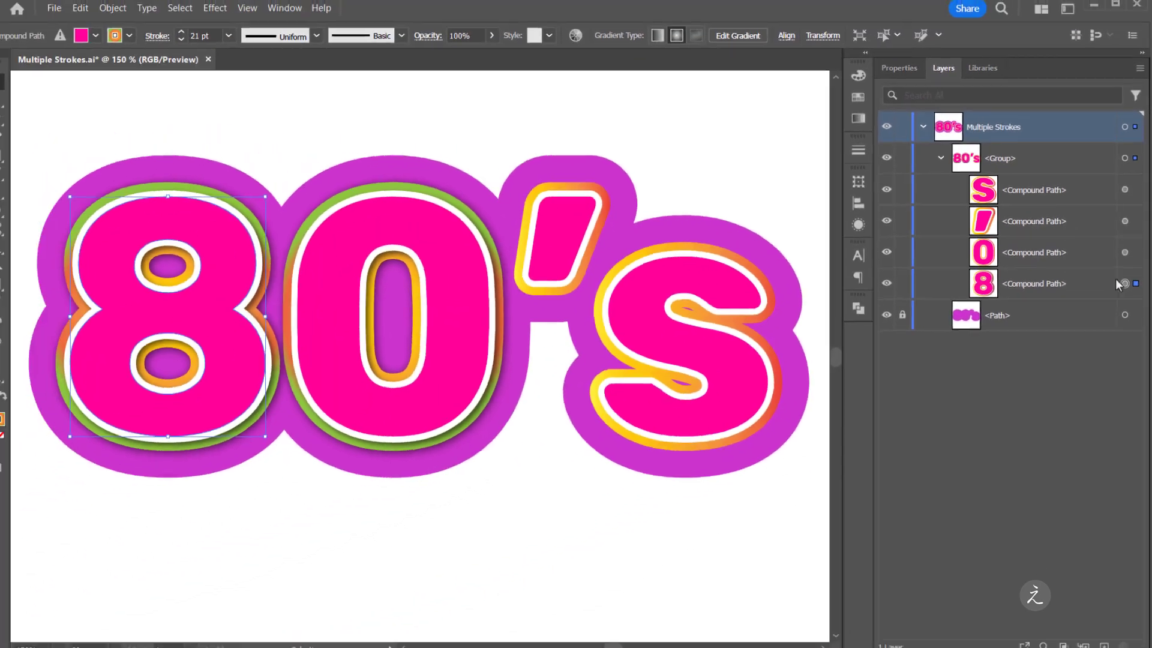
{"action": "left_click_drag", "start_coordinate": [1125, 283], "coordinate": [1125, 189]}
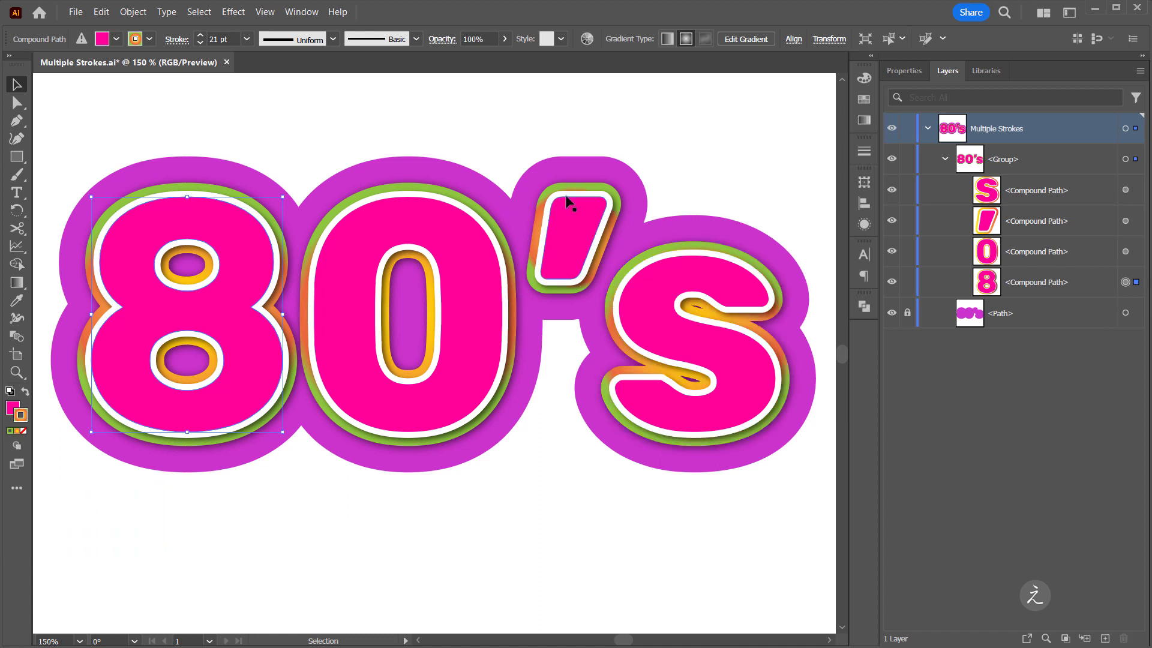
{"action": "left_click", "coordinate": [454, 126]}
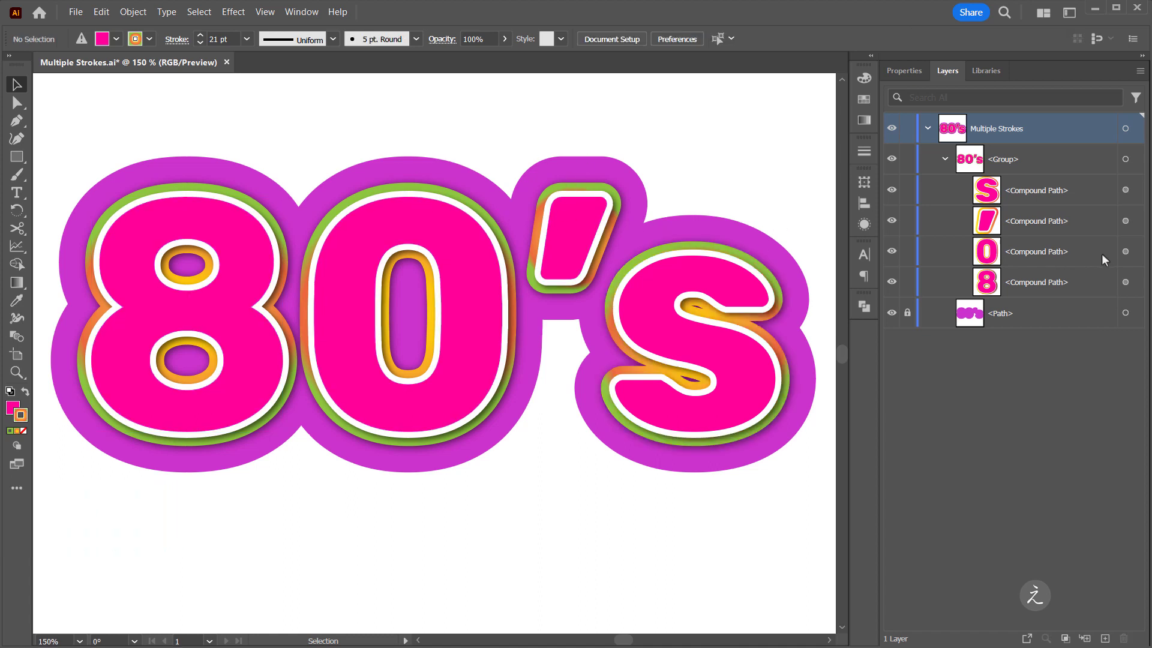
Fill the compound path of the 0 with the blue #0099FF from the 80S library.
{"action": "left_click", "coordinate": [1124, 252]}
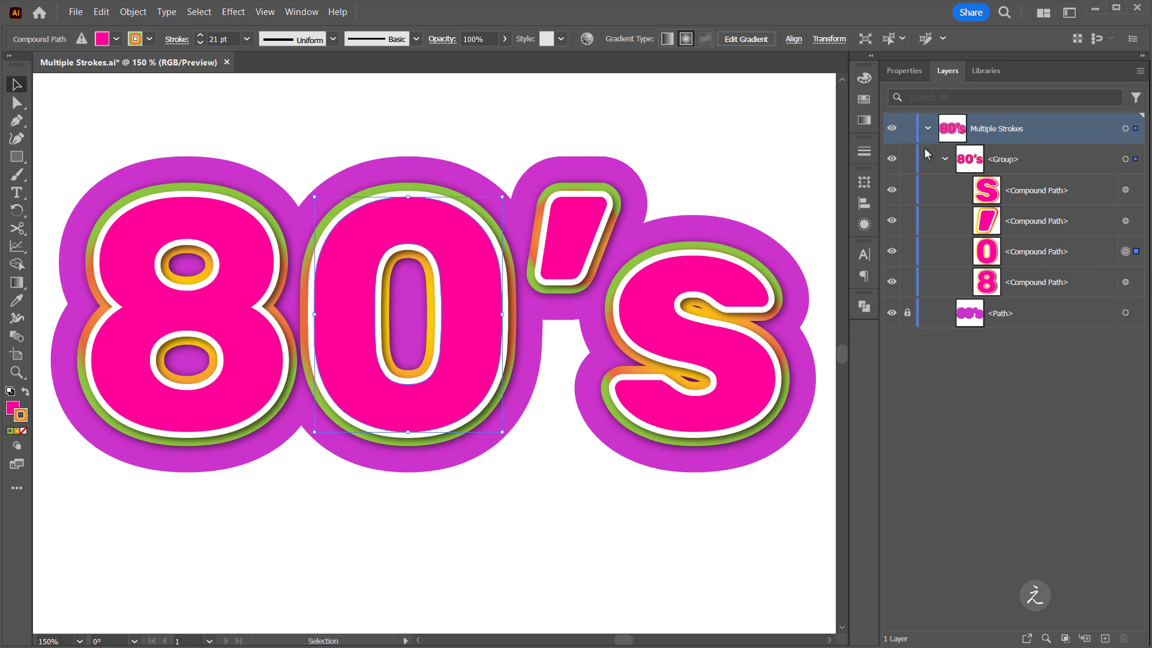
{"action": "left_click", "coordinate": [865, 225]}
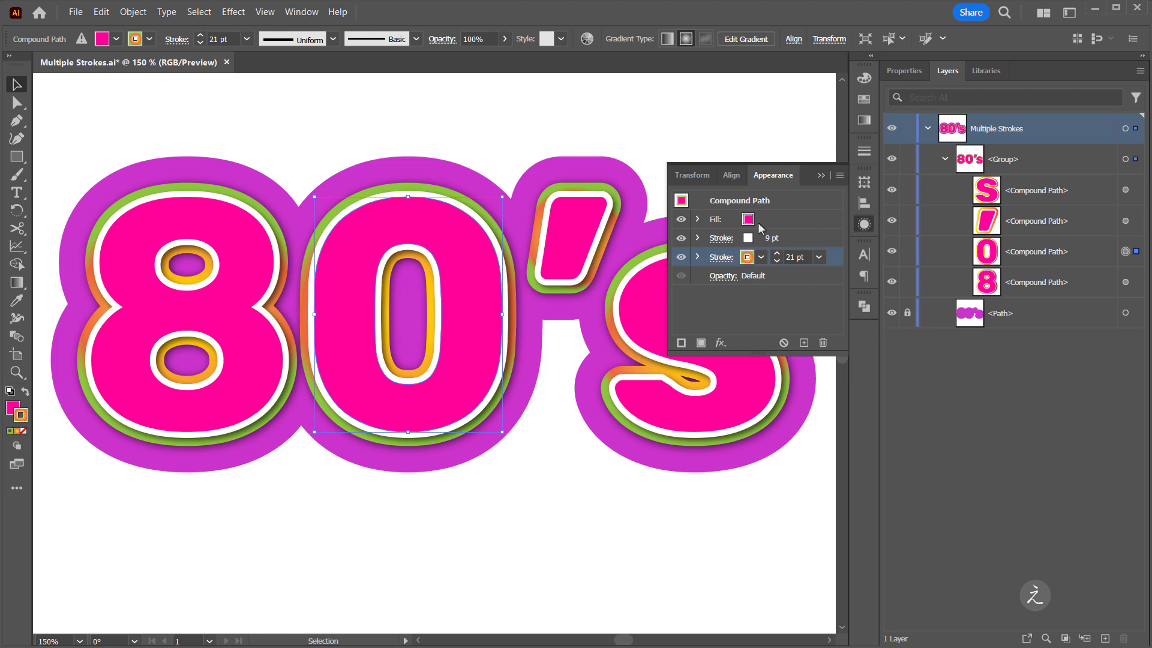
{"action": "left_click", "coordinate": [800, 220]}
{"action": "left_click", "coordinate": [987, 71]}
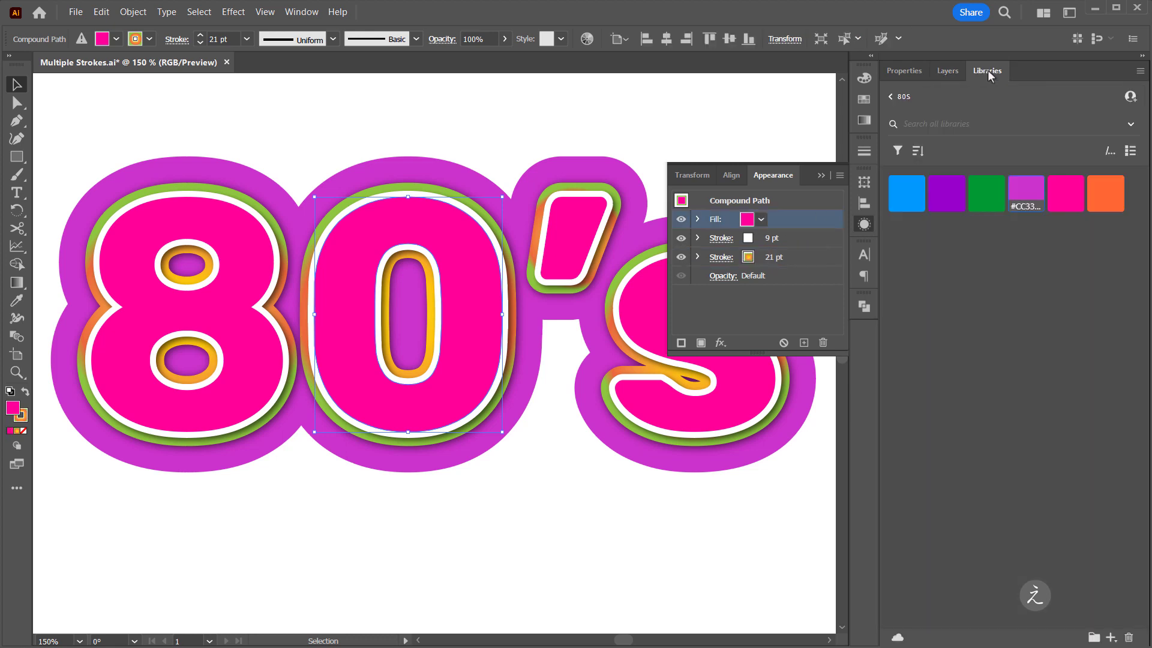
{"action": "left_click", "coordinate": [906, 193]}
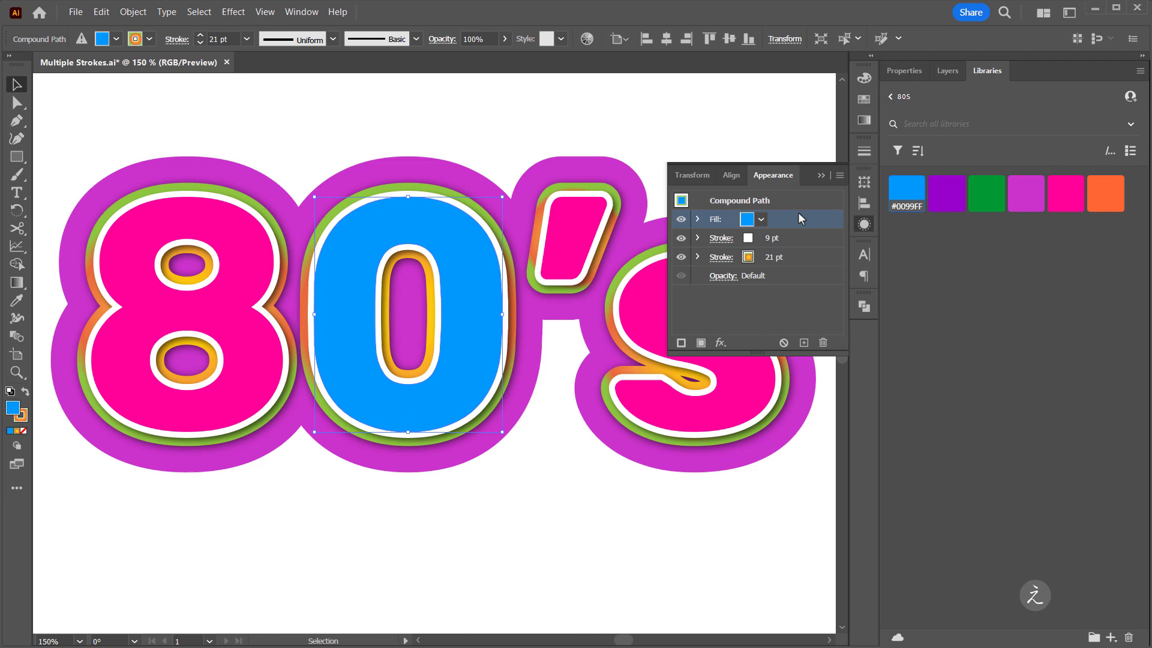
Fill the compound path of the apostrophe with the dark purple from the 80S library.
{"action": "left_click", "coordinate": [947, 72]}
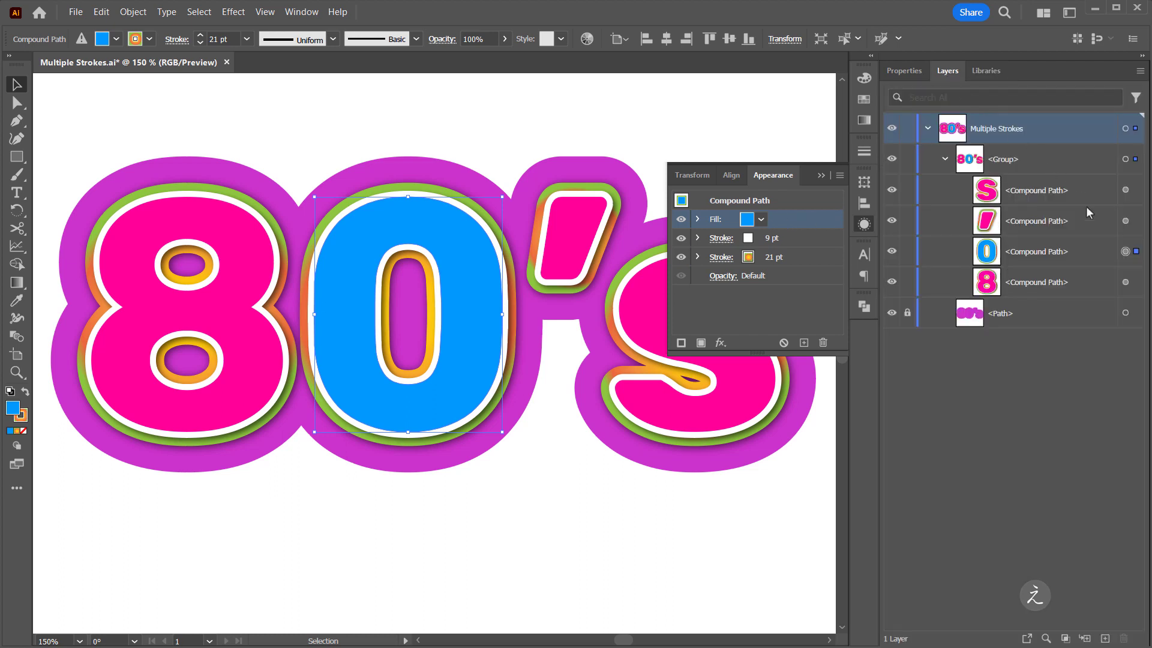
{"action": "left_click", "coordinate": [1125, 220]}
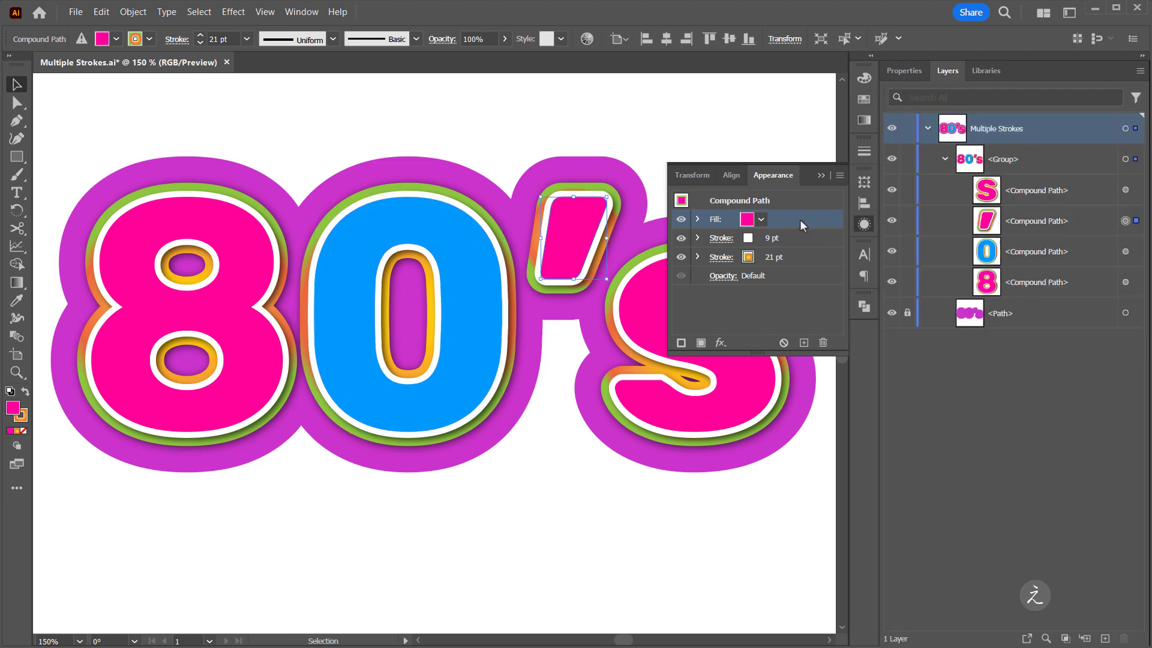
{"action": "left_click", "coordinate": [987, 71]}
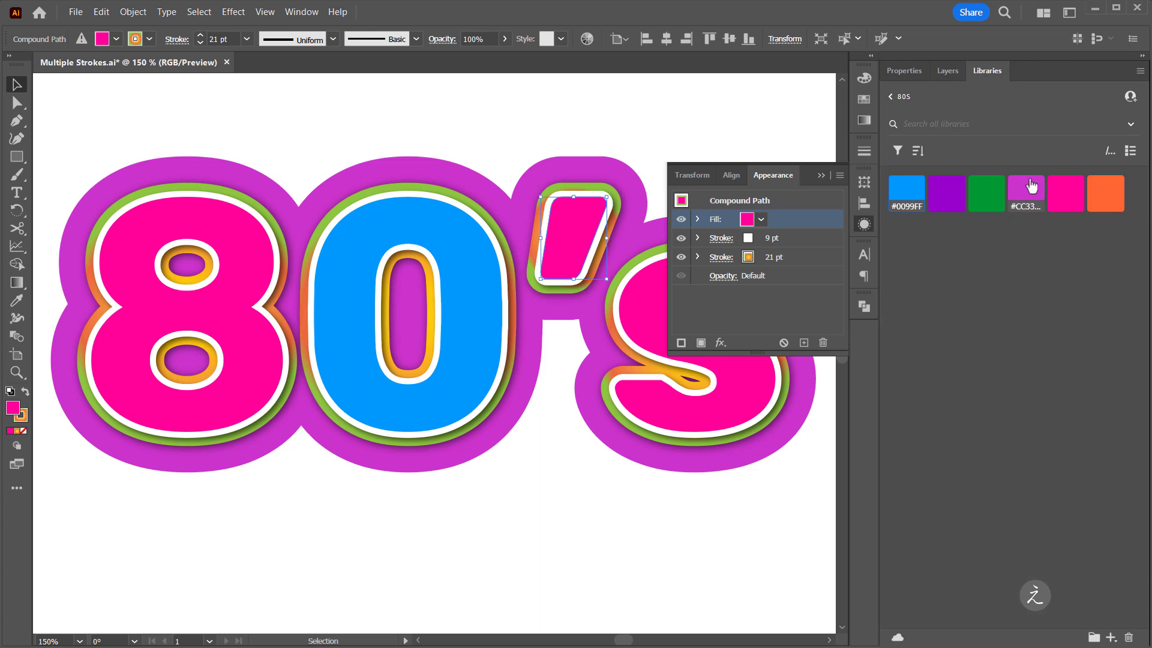
{"action": "left_click", "coordinate": [945, 189]}
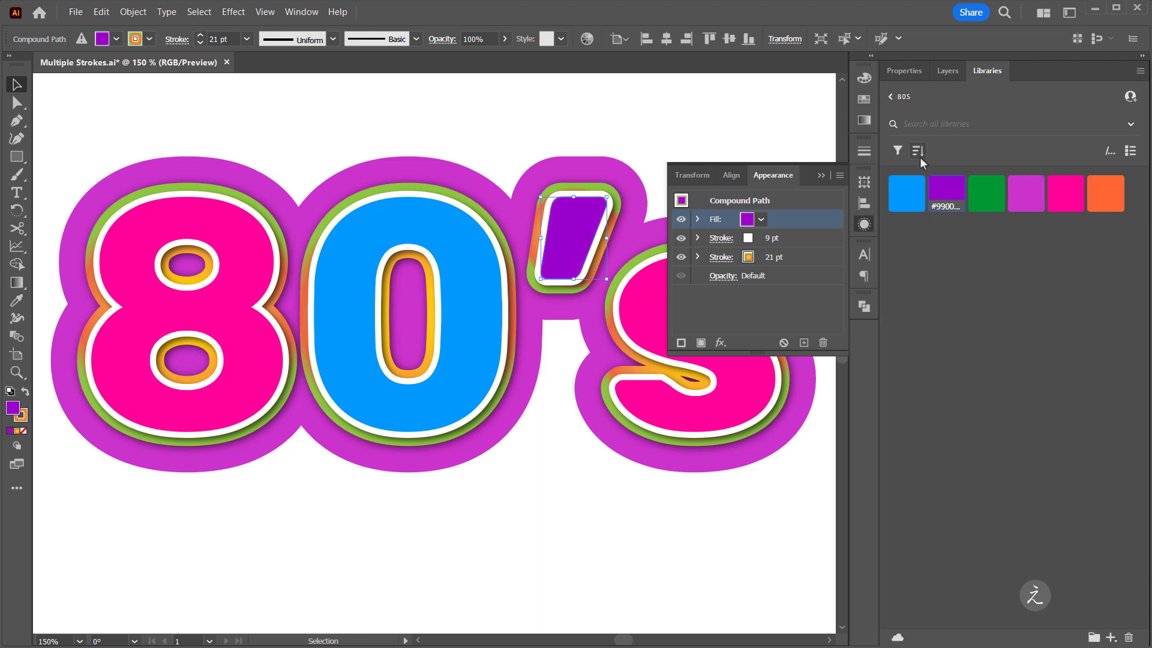
Fill the compound path of the s with the orange #FF6633 from the 80S library and deselect it.
{"action": "left_click", "coordinate": [955, 76]}
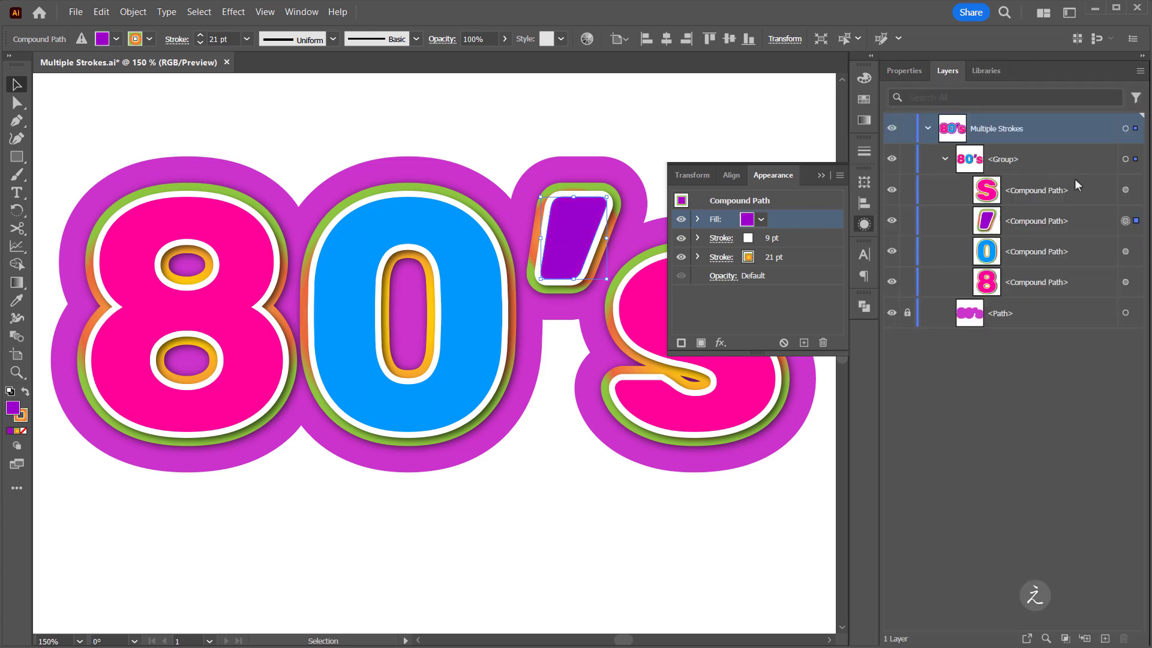
{"action": "left_click", "coordinate": [1125, 189]}
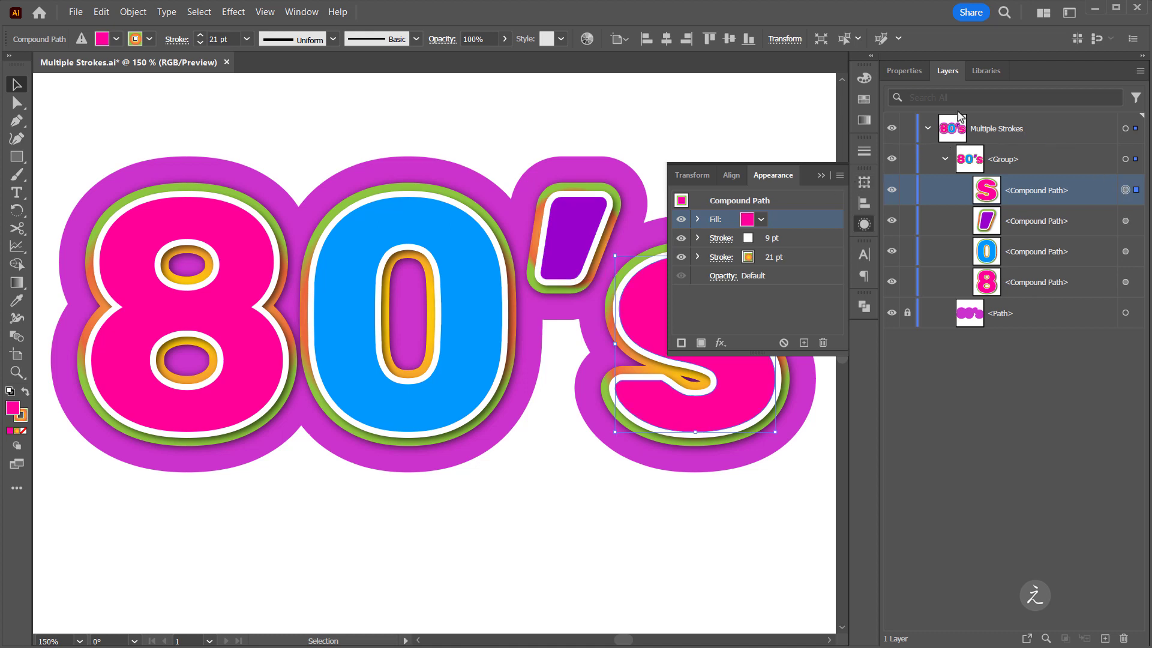
{"action": "left_click", "coordinate": [983, 72]}
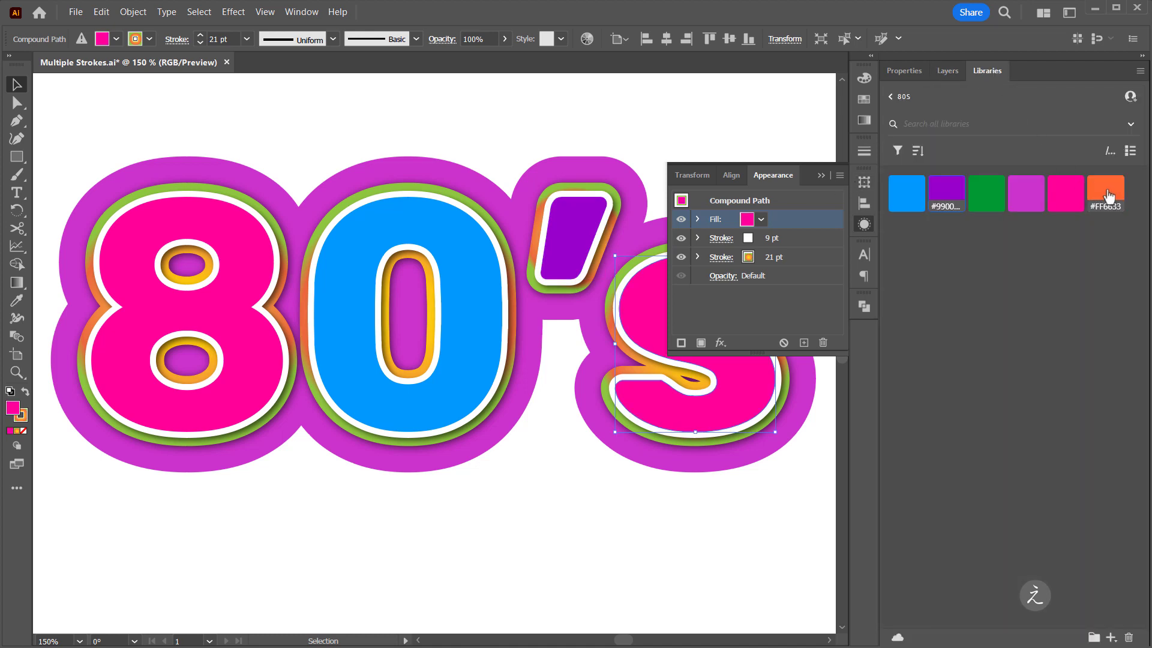
{"action": "left_click", "coordinate": [1105, 189]}
{"action": "left_click", "coordinate": [624, 475]}
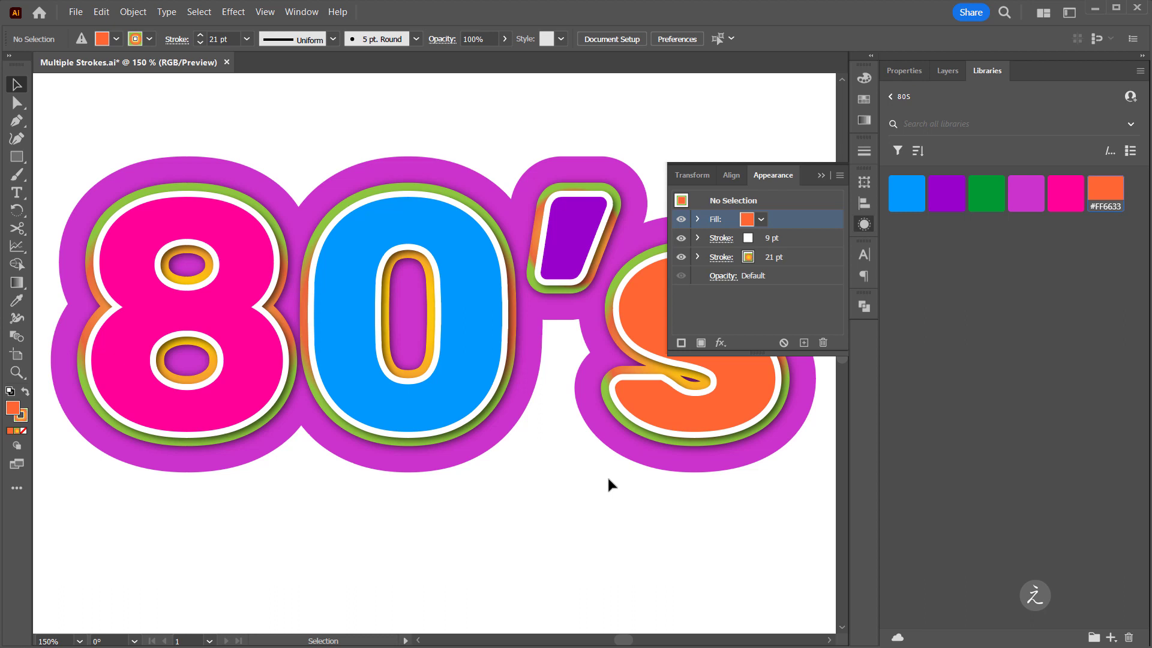
Unlock the purple offset path behind the letters.
{"action": "key", "text": "ctrl+minus"}
{"action": "left_click_drag", "start_coordinate": [599, 475], "coordinate": [477, 382]}
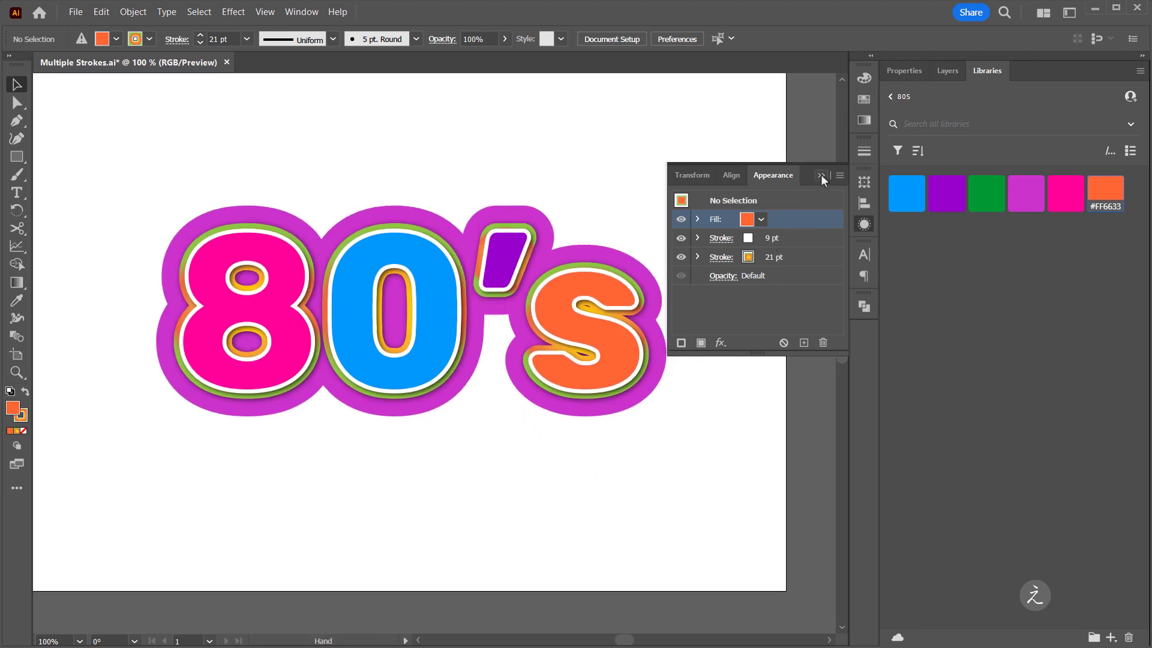
{"action": "left_click", "coordinate": [821, 175]}
{"action": "left_click", "coordinate": [948, 71]}
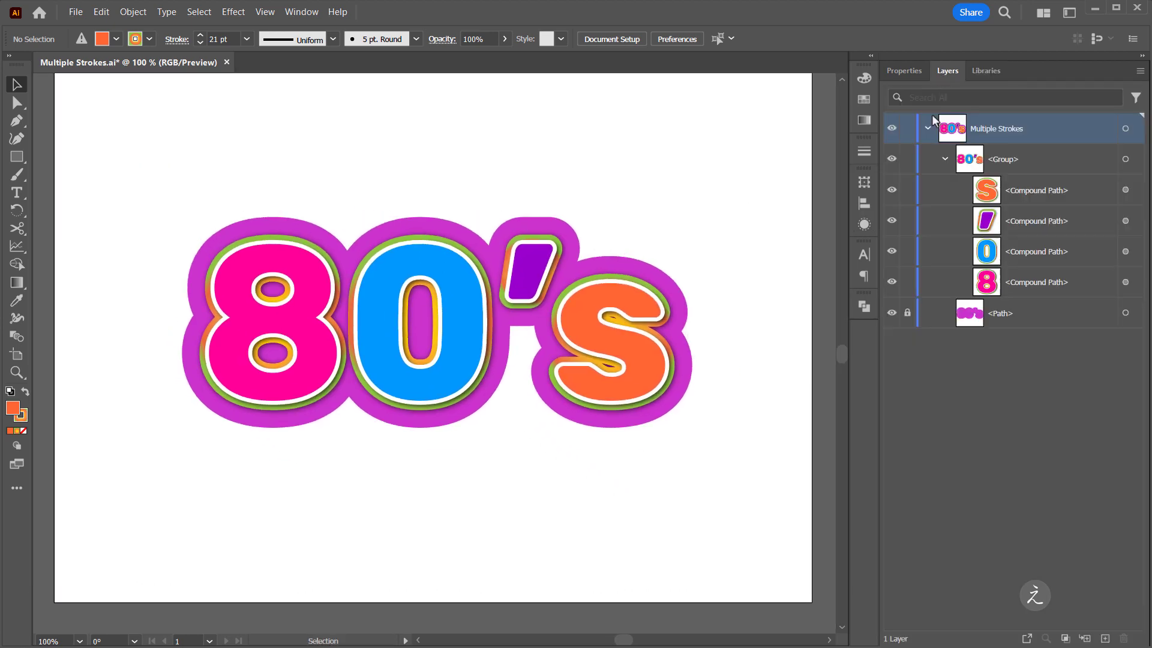
{"action": "left_click", "coordinate": [1055, 322]}
Add a white Inner Glow effect in Screen mode from the edge to the fill of the purple offset path.
{"action": "left_click", "coordinate": [1125, 313]}
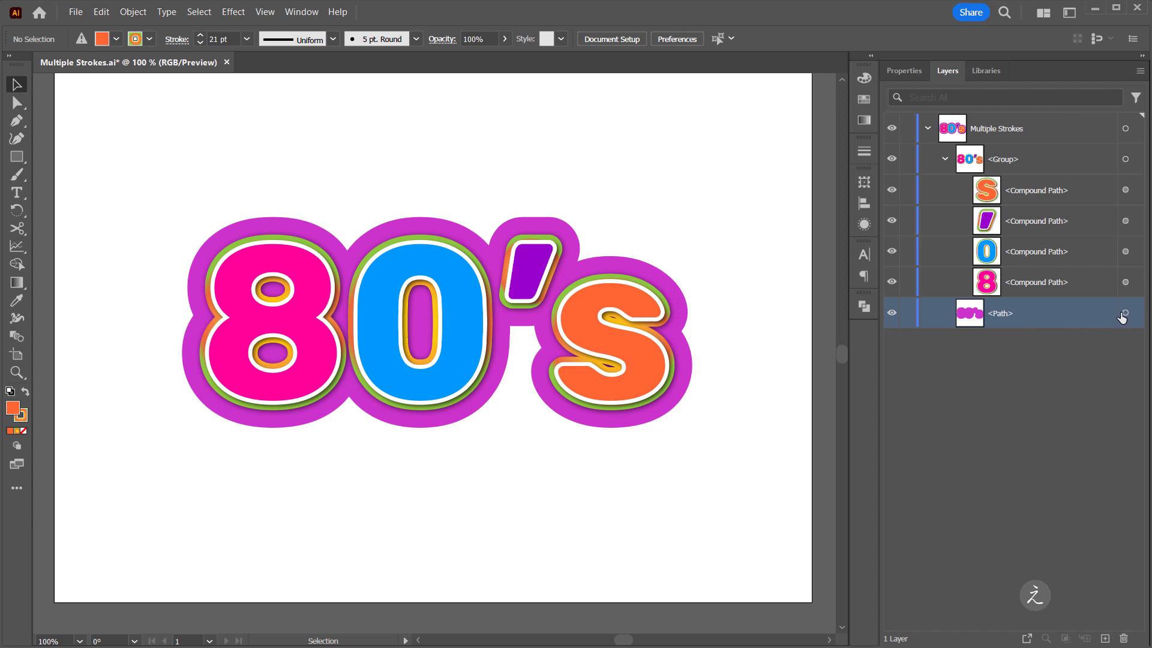
{"action": "left_click", "coordinate": [864, 225]}
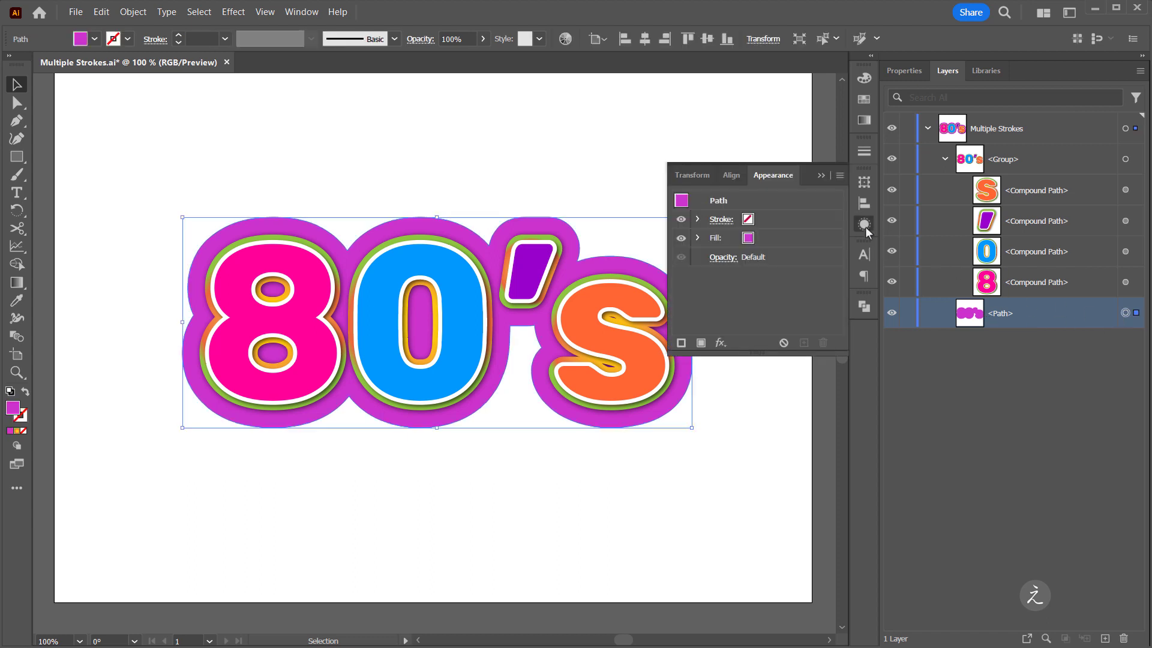
{"action": "left_click", "coordinate": [783, 239]}
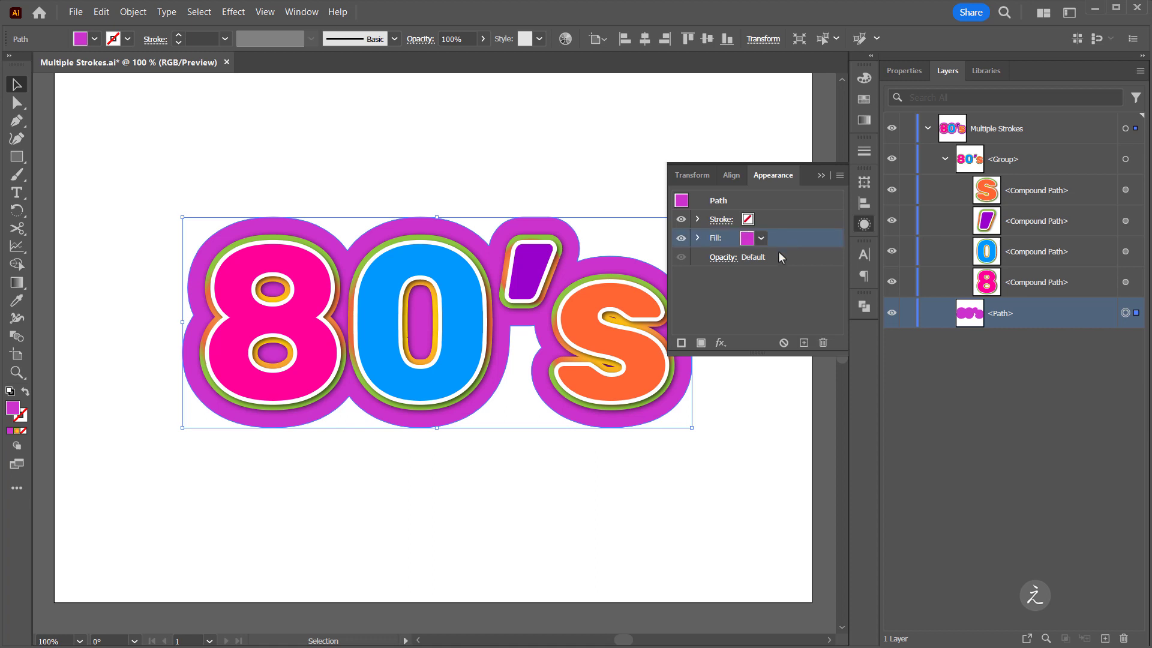
{"action": "left_click", "coordinate": [721, 343]}
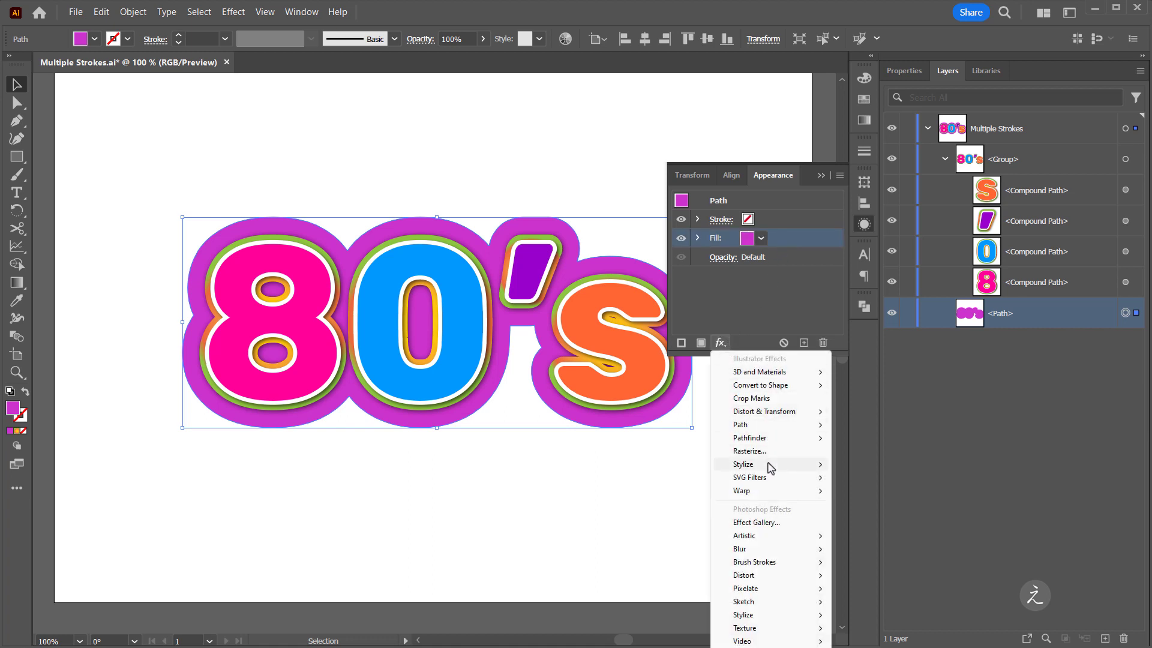
{"action": "mouse_move", "coordinate": [770, 468]}
{"action": "left_click", "coordinate": [893, 491]}
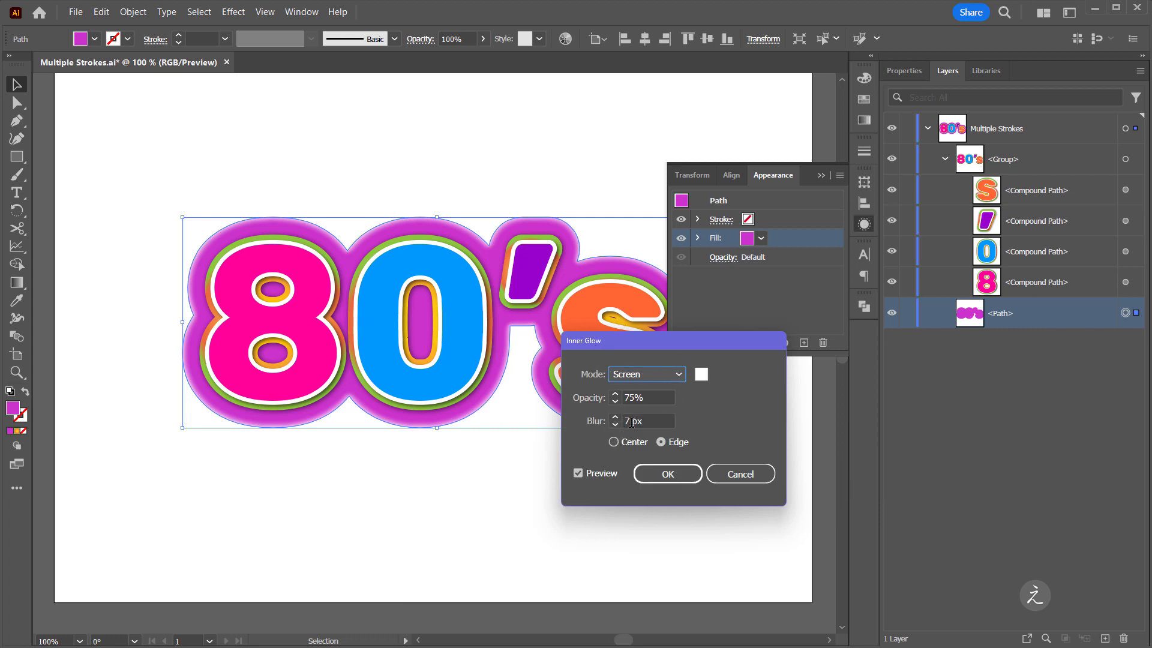
Set the Inner Glow's blur to 8 px, fine-tune its opacity, apply the effect and deselect the path.
{"action": "left_click", "coordinate": [619, 419]}
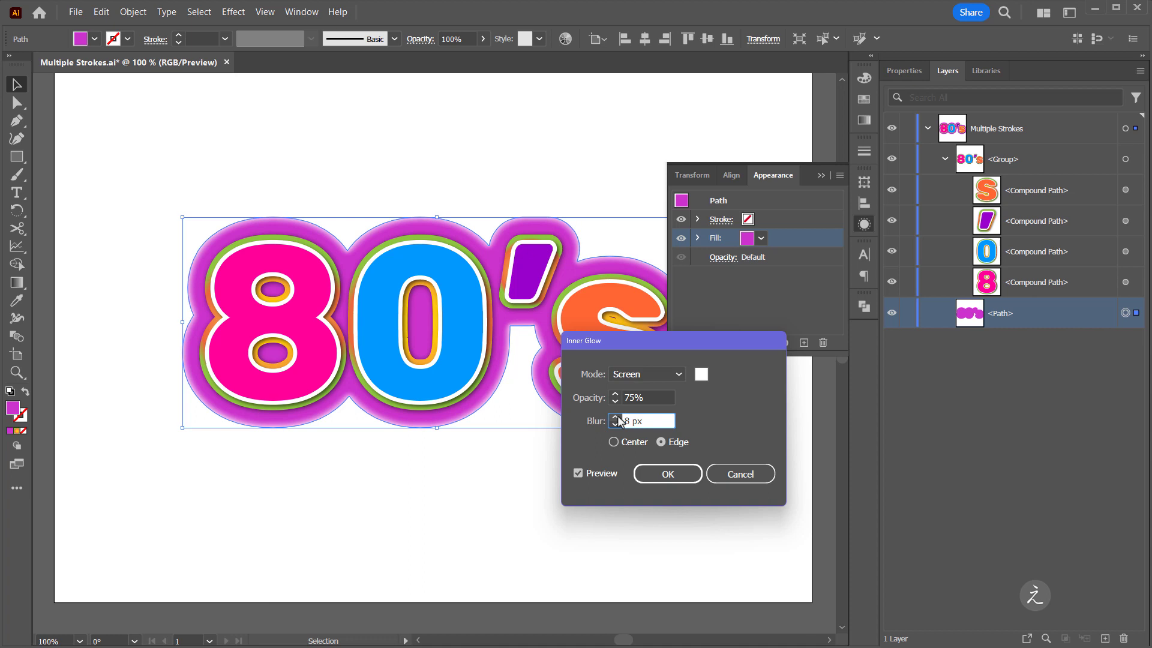
{"action": "left_click", "coordinate": [614, 400]}
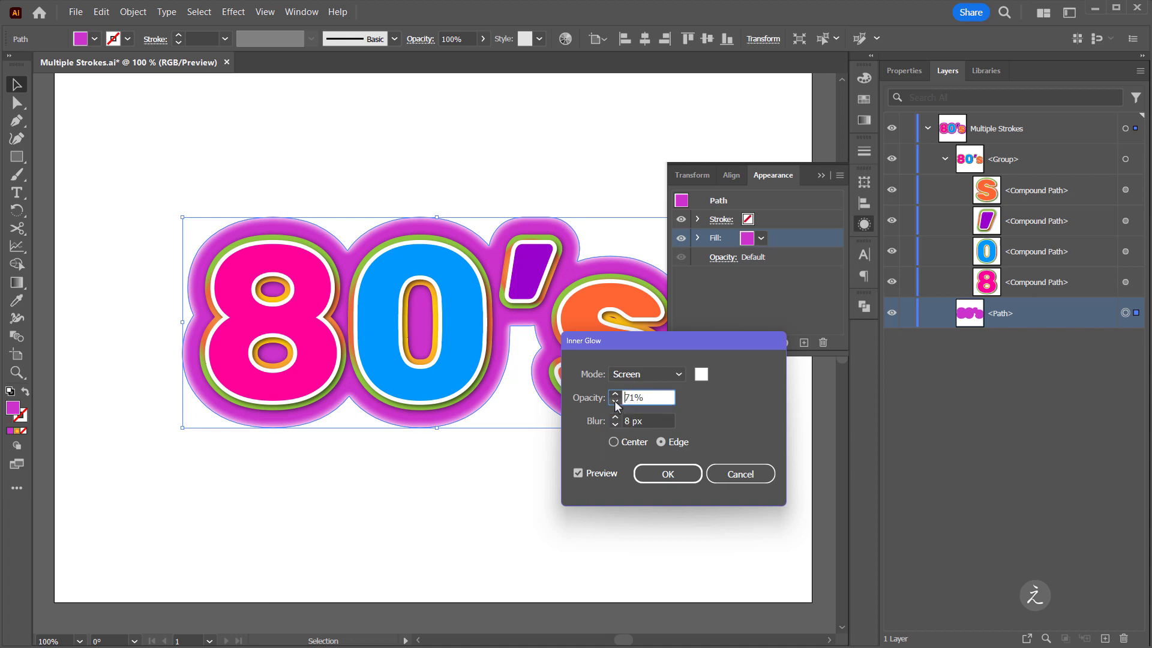
{"action": "left_click", "coordinate": [614, 393]}
{"action": "left_click", "coordinate": [615, 394]}
{"action": "left_click", "coordinate": [665, 474]}
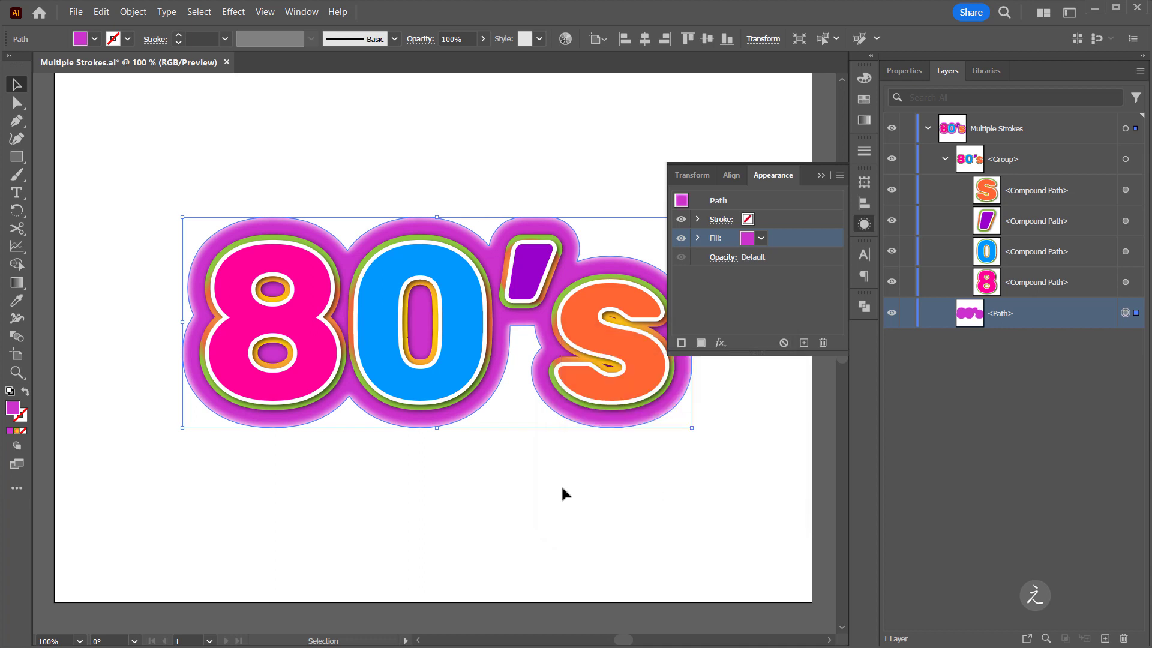
{"action": "left_click", "coordinate": [560, 484]}
Draw a rectangle that covers the whole artboard.
{"action": "scroll", "coordinate": [577, 471], "scroll_direction": "down", "scroll_amount": 1}
{"action": "key", "text": "space"}
{"action": "left_click_drag", "start_coordinate": [536, 259], "coordinate": [498, 229]}
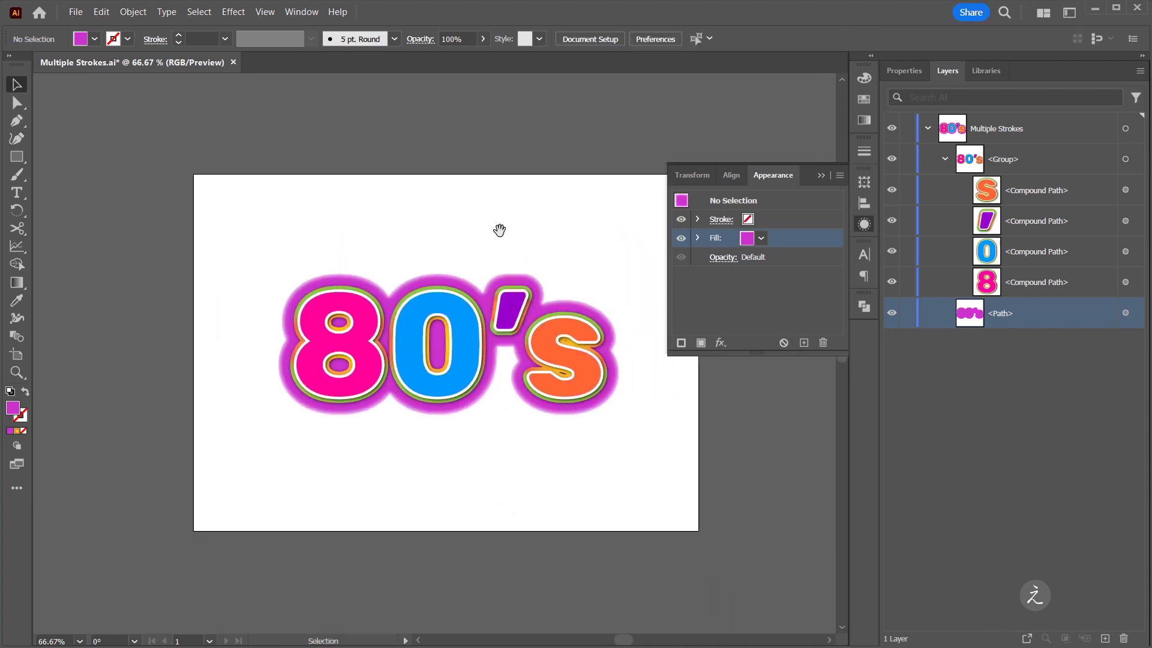
{"action": "scroll", "coordinate": [491, 264], "scroll_direction": "up", "scroll_amount": 1}
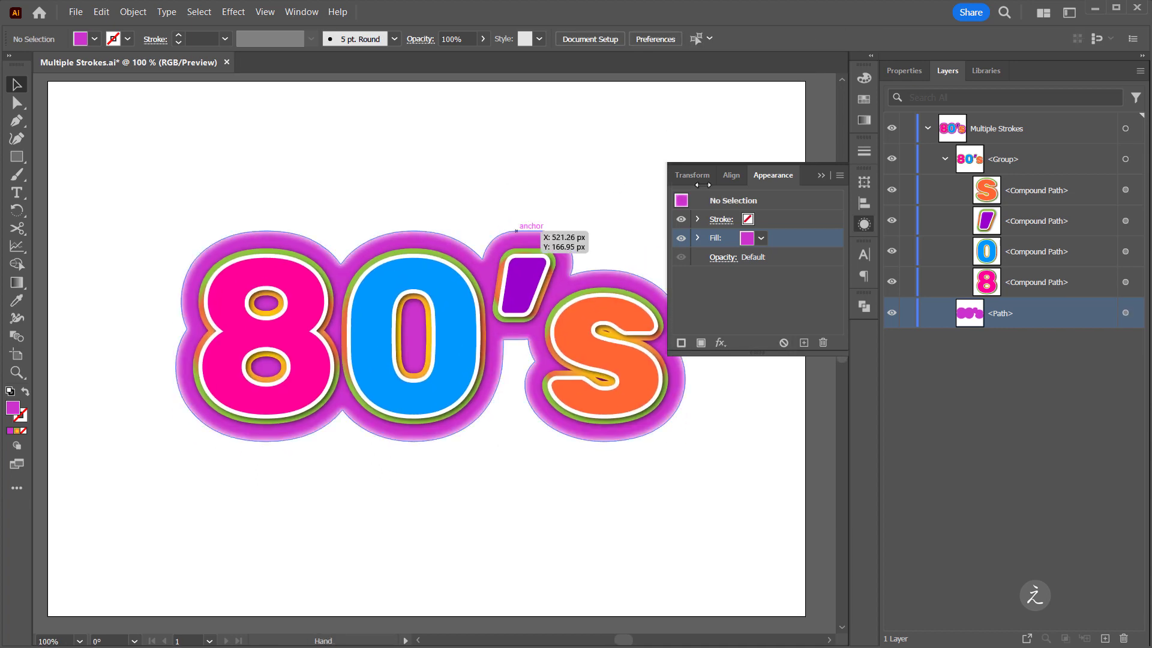
{"action": "left_click", "coordinate": [821, 174]}
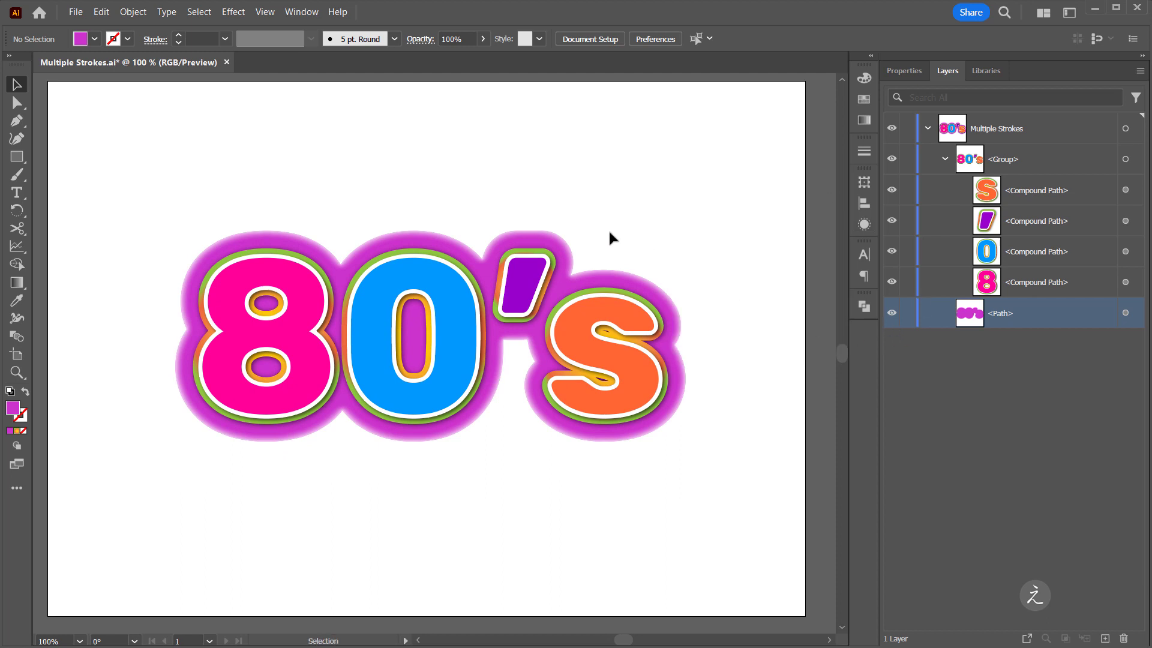
{"action": "left_click", "coordinate": [20, 156]}
{"action": "mouse_move", "coordinate": [50, 82]}
{"action": "left_mouse_down"}
{"action": "mouse_move", "coordinate": [91, 133]}
{"action": "mouse_move", "coordinate": [593, 478]}
{"action": "mouse_move", "coordinate": [802, 602]}
{"action": "mouse_move", "coordinate": [804, 615]}
{"action": "left_mouse_up"}
{"action": "key", "text": "v"}
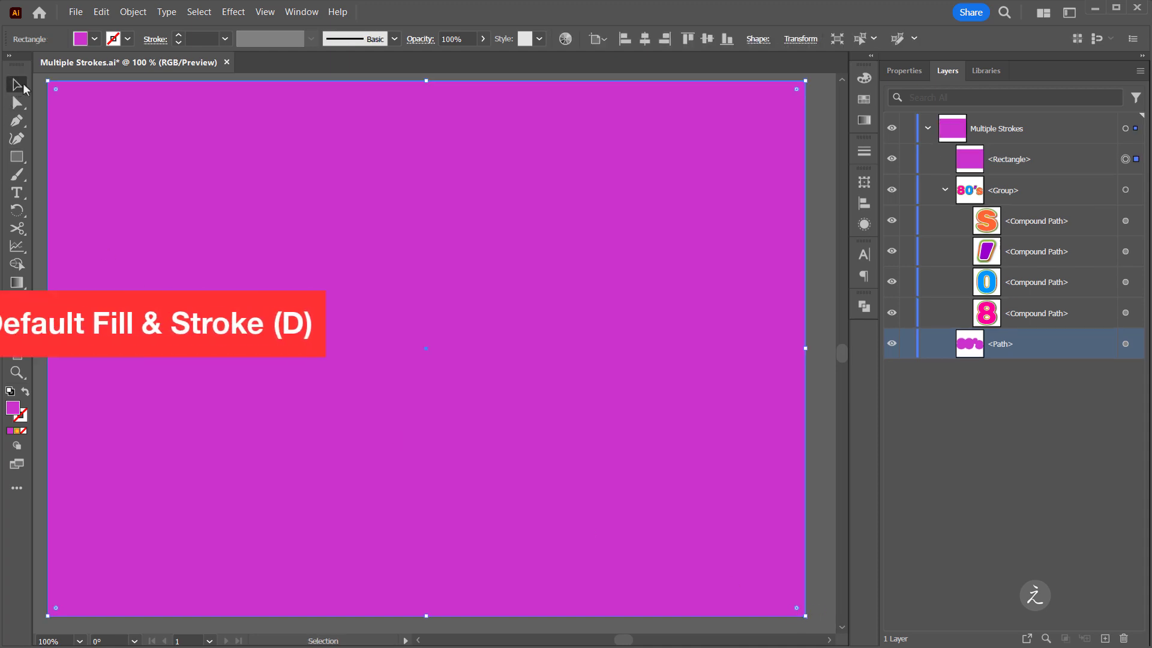
Give the rectangle the default white fill and remove its stroke.
{"action": "key", "text": "d"}
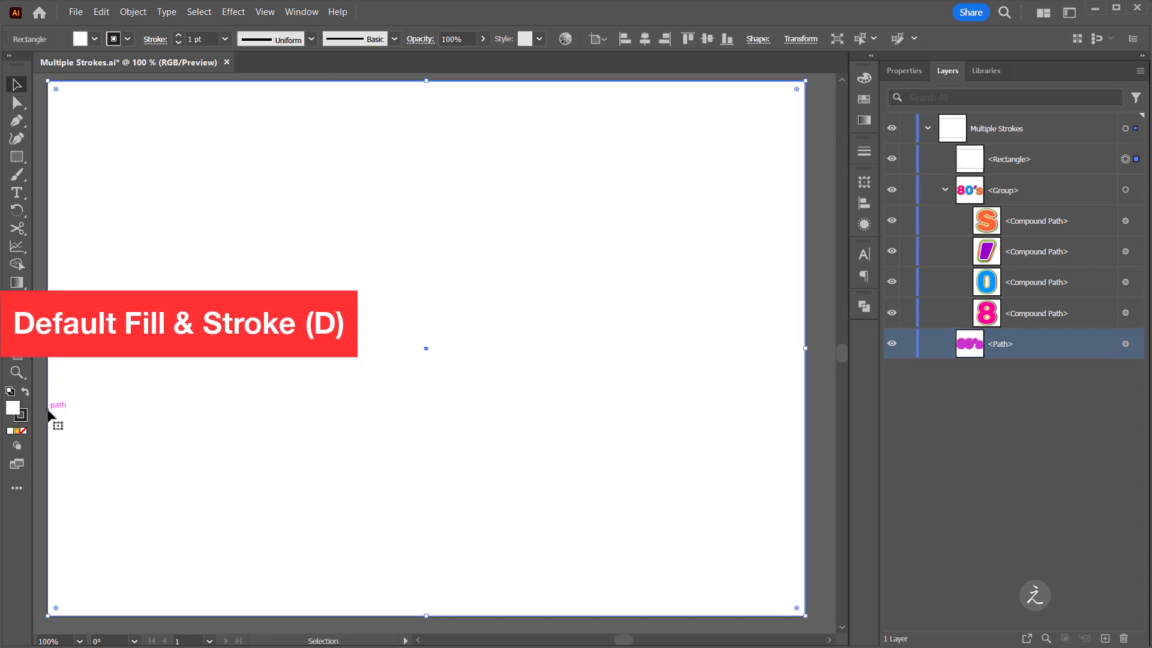
{"action": "left_click", "coordinate": [25, 416]}
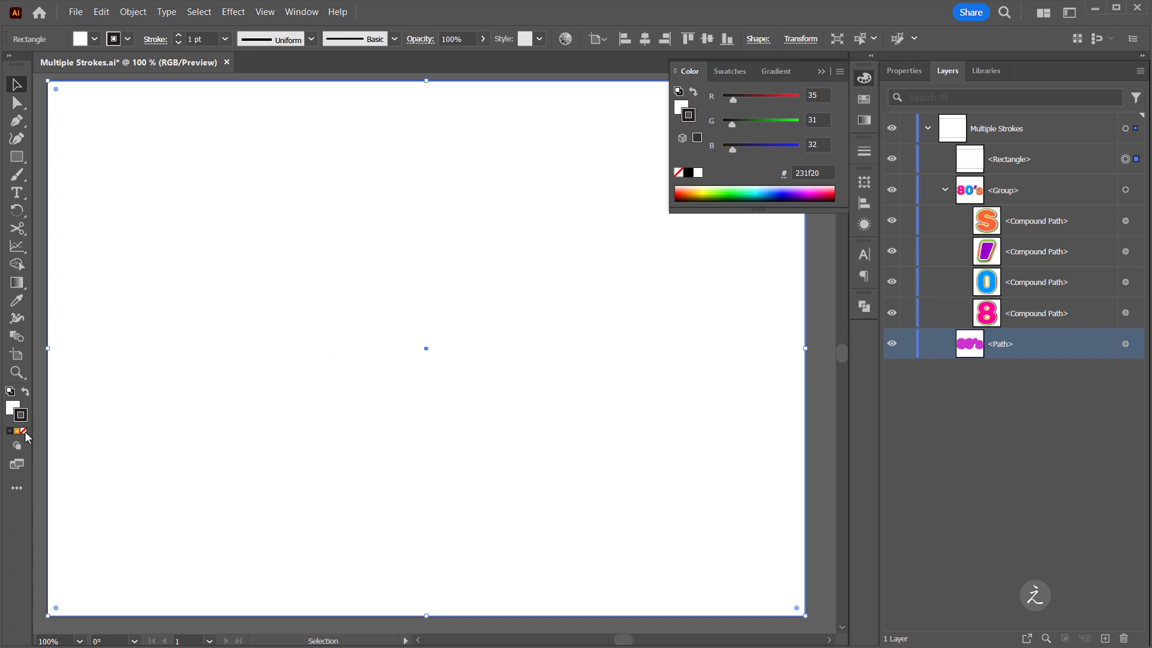
{"action": "left_click", "coordinate": [23, 431]}
{"action": "key", "text": "x"}
{"action": "left_click", "coordinate": [820, 71]}
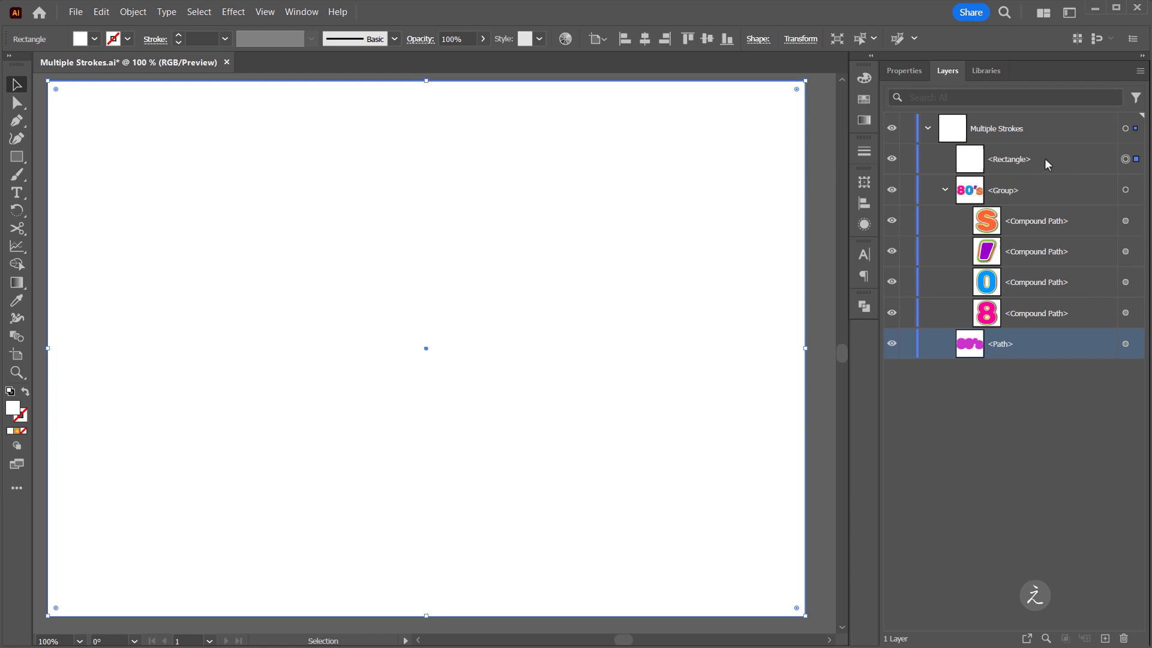
Move the rectangle below the purple path in the stacking order and rename it BG.
{"action": "left_click_drag", "start_coordinate": [1046, 157], "coordinate": [1030, 352]}
{"action": "double_click", "coordinate": [1008, 347]}
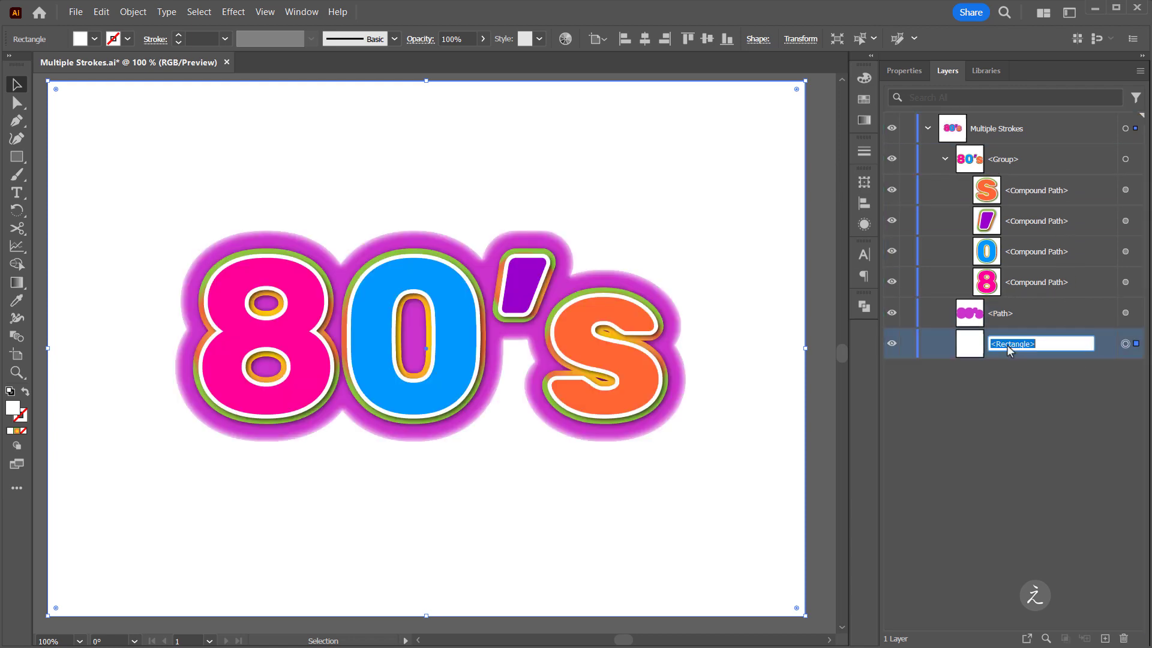
{"action": "type", "text": "BG"}
{"action": "key", "text": "Return"}
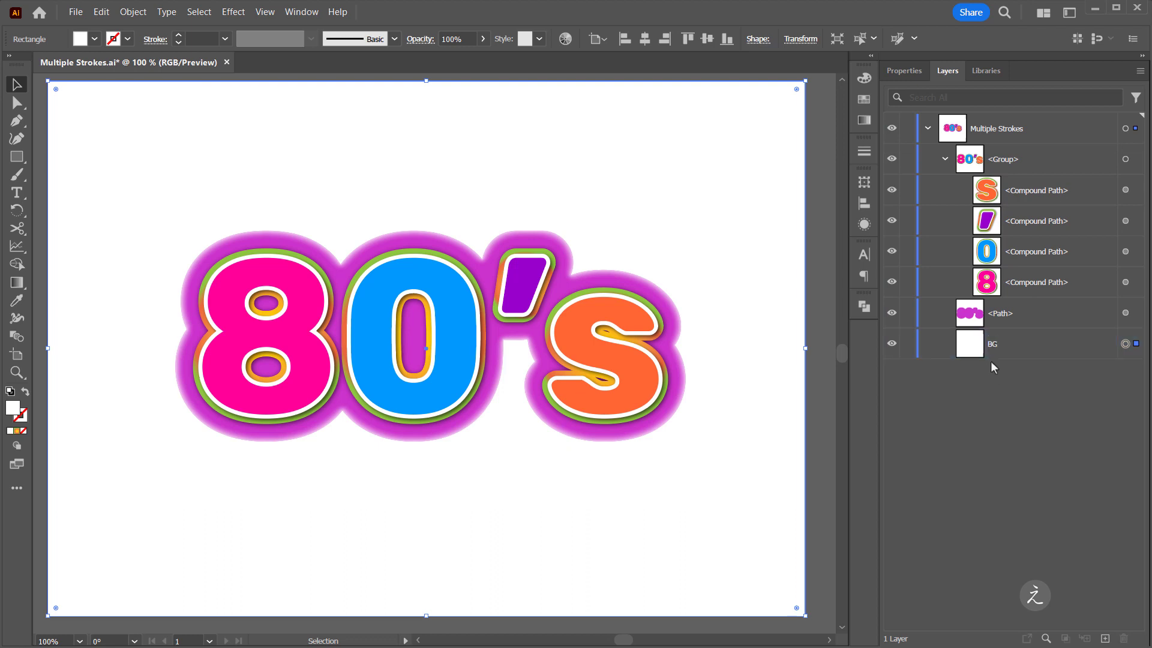
Fill the BG rectangle with the neutral dark grey #232323 and lock it.
{"action": "left_click", "coordinate": [1019, 352]}
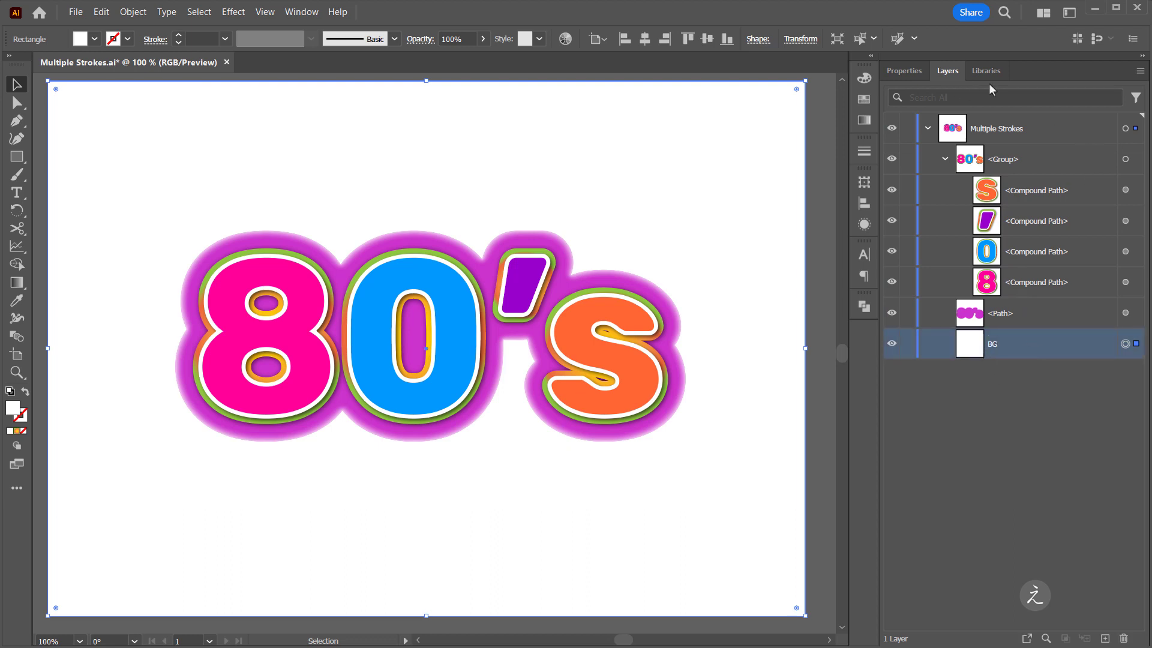
{"action": "left_click", "coordinate": [858, 99]}
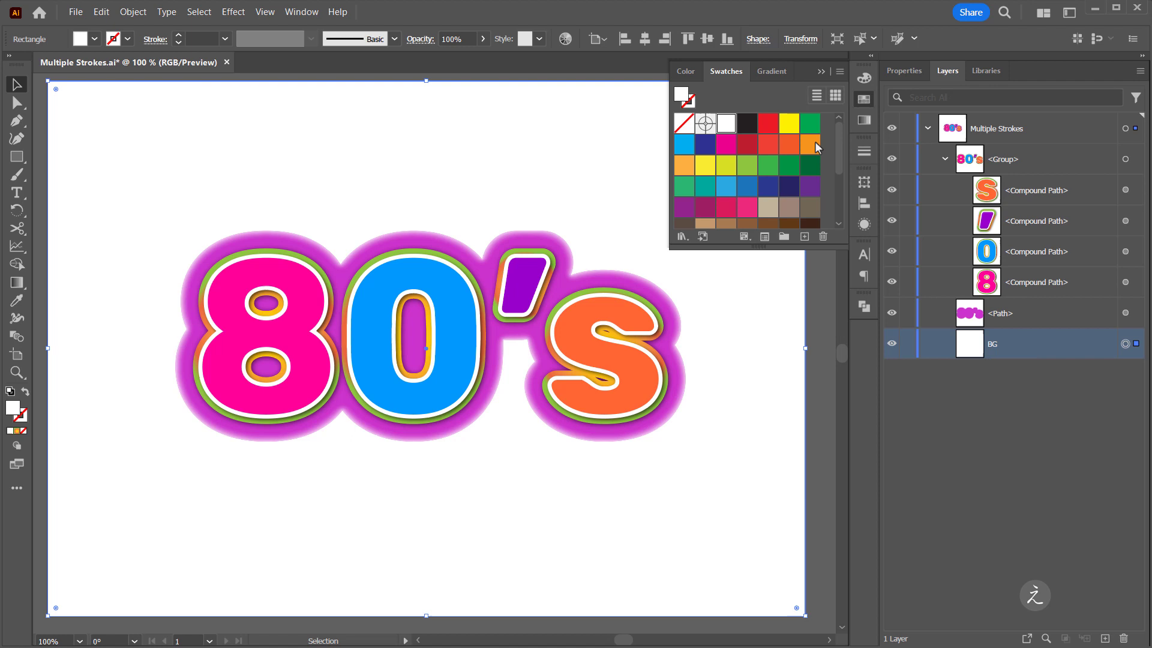
{"action": "scroll", "coordinate": [784, 206], "scroll_direction": "down", "scroll_amount": 3}
{"action": "left_click", "coordinate": [705, 181]}
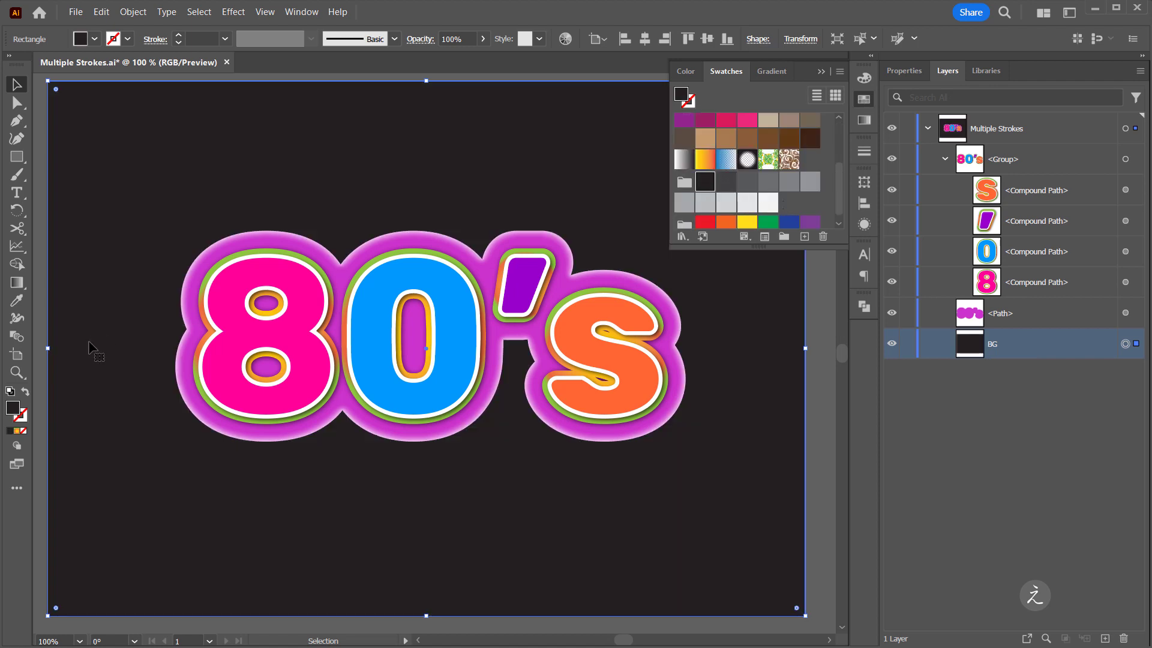
{"action": "double_click", "coordinate": [13, 408]}
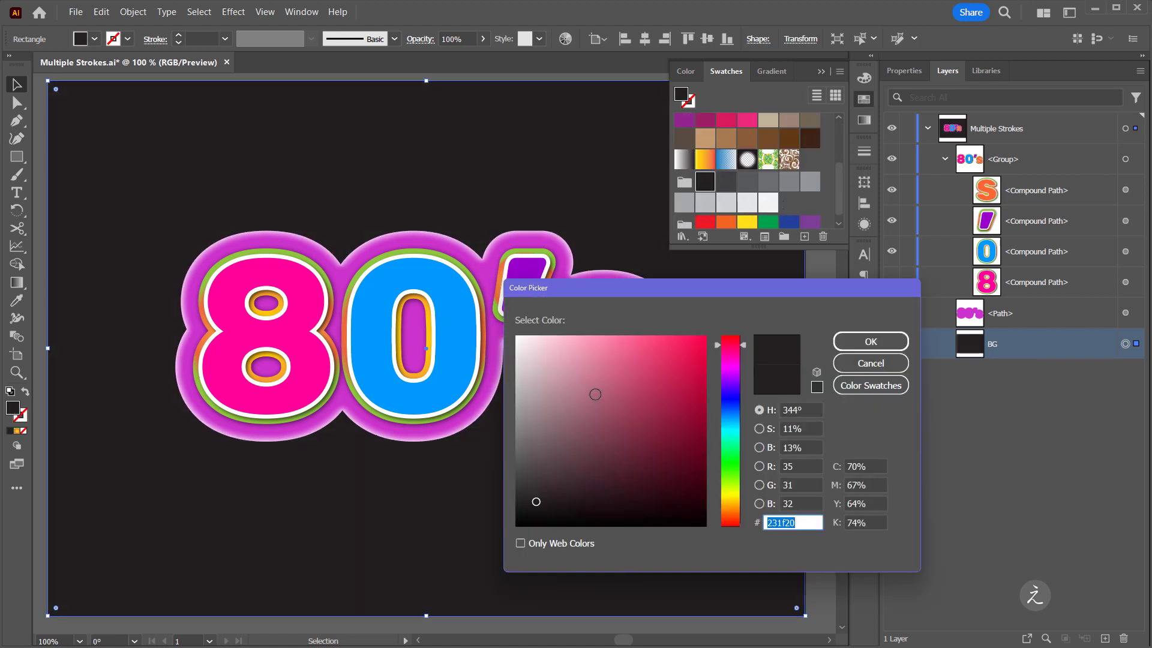
{"action": "left_click_drag", "start_coordinate": [537, 502], "coordinate": [501, 500]}
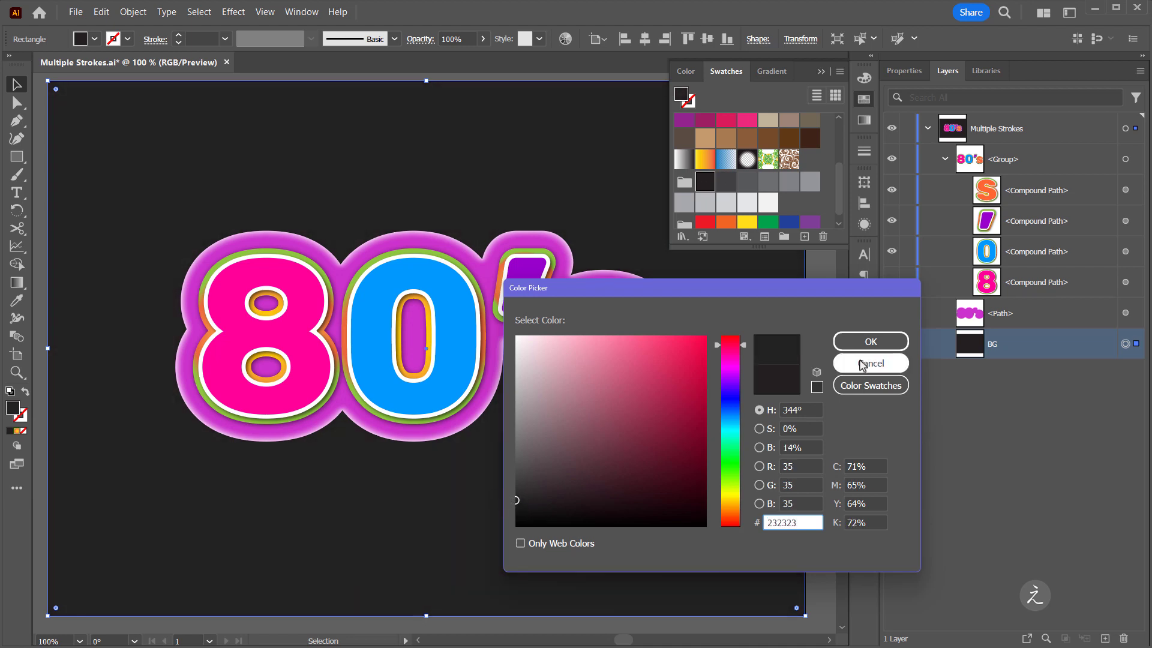
{"action": "left_click", "coordinate": [860, 342]}
{"action": "left_click", "coordinate": [815, 74]}
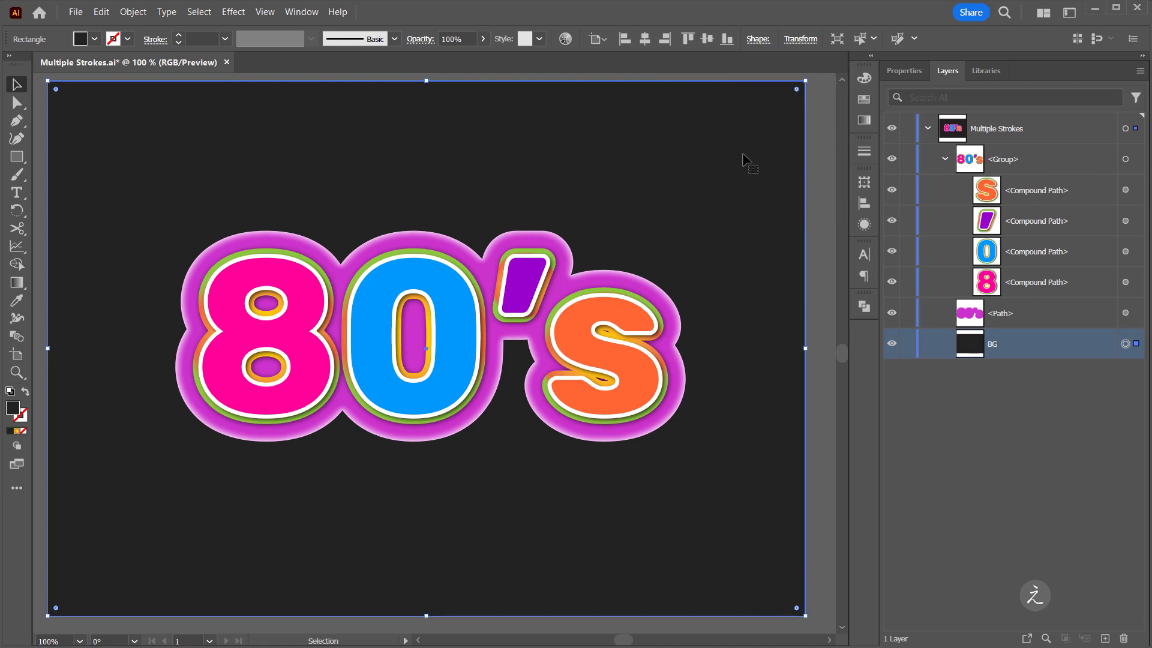
{"action": "left_click", "coordinate": [908, 344]}
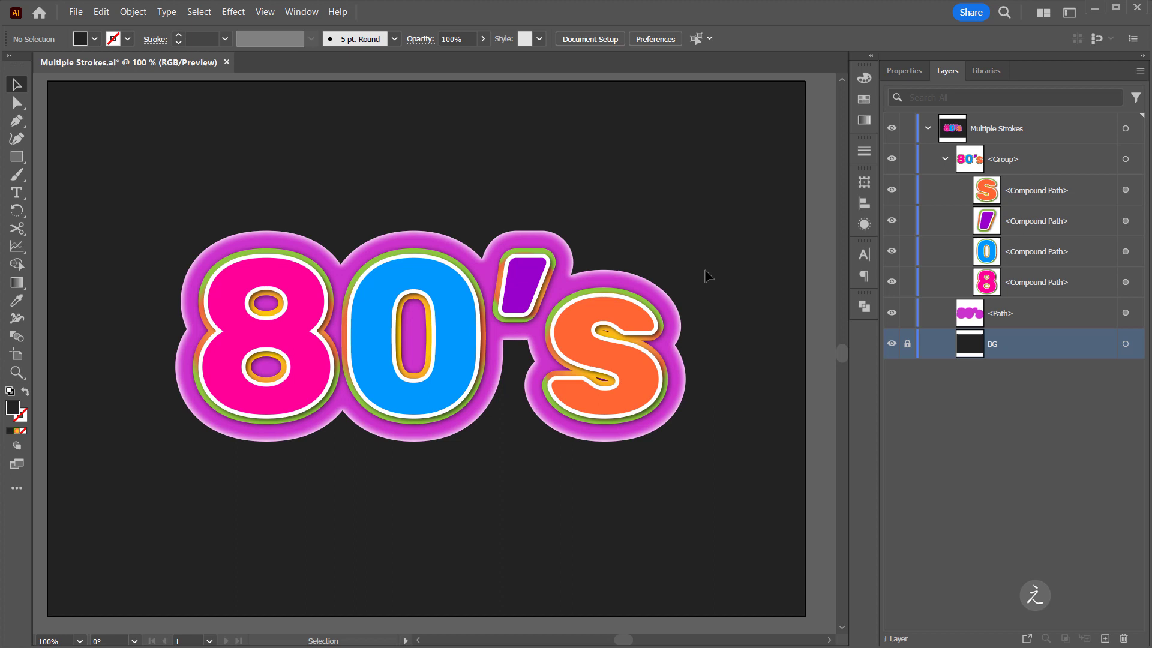
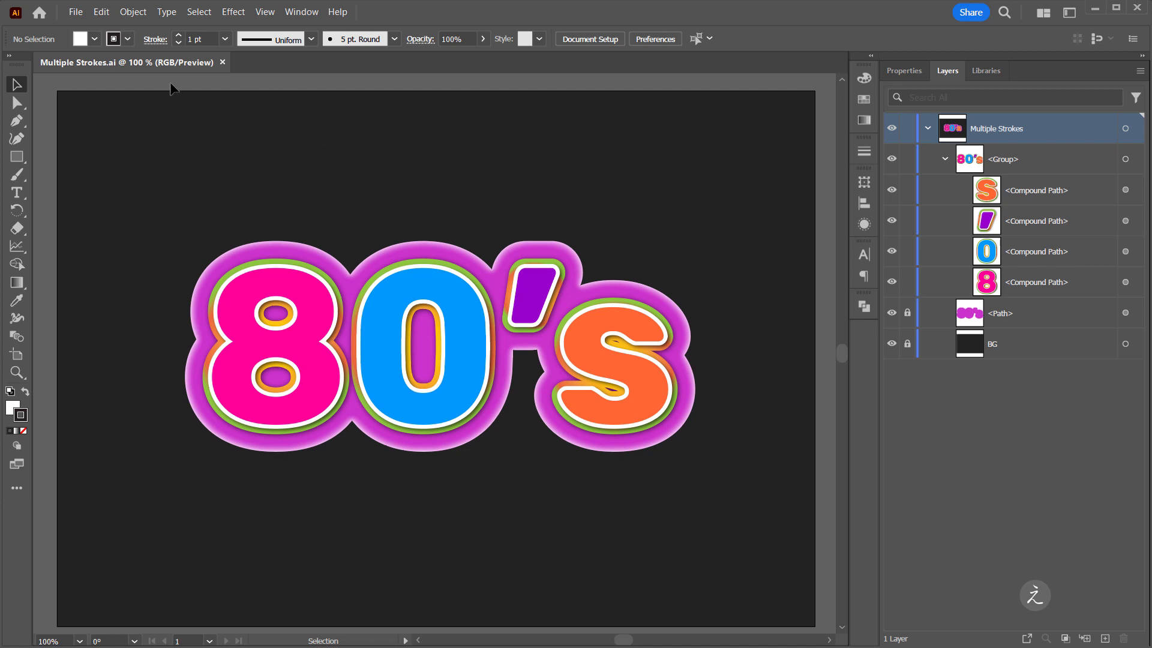
Draw a straight horizontal line about 199 px long with the Pen tool across the lower half of the 8 to the 0's near edge.
{"action": "left_click", "coordinate": [19, 122]}
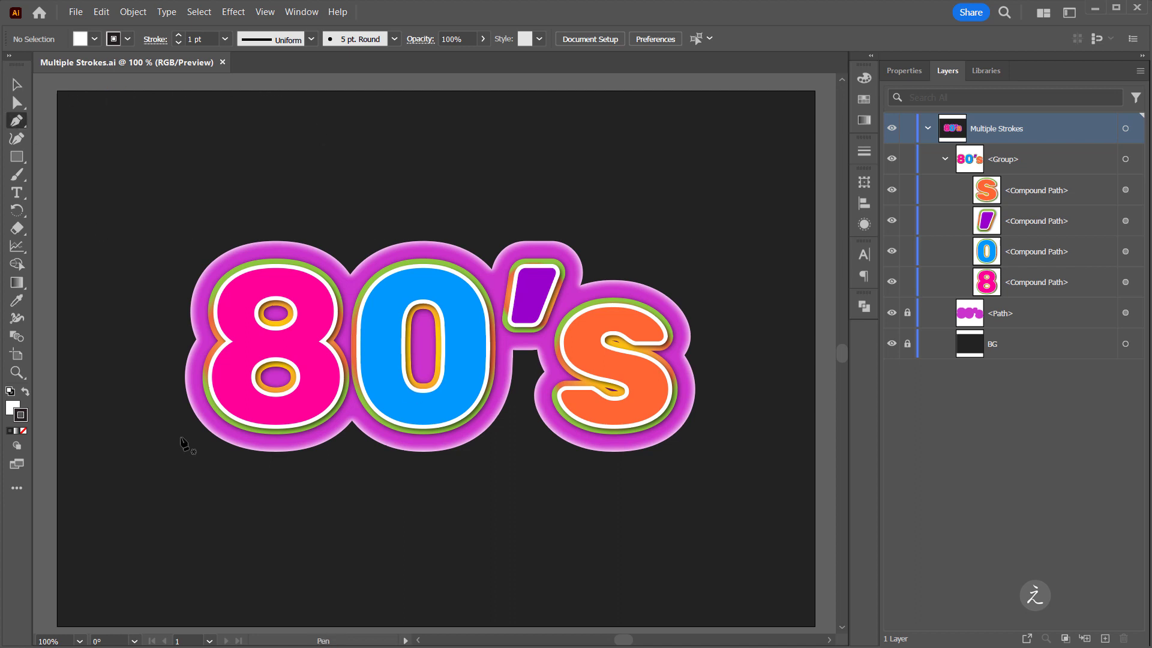
{"action": "left_click", "coordinate": [178, 387]}
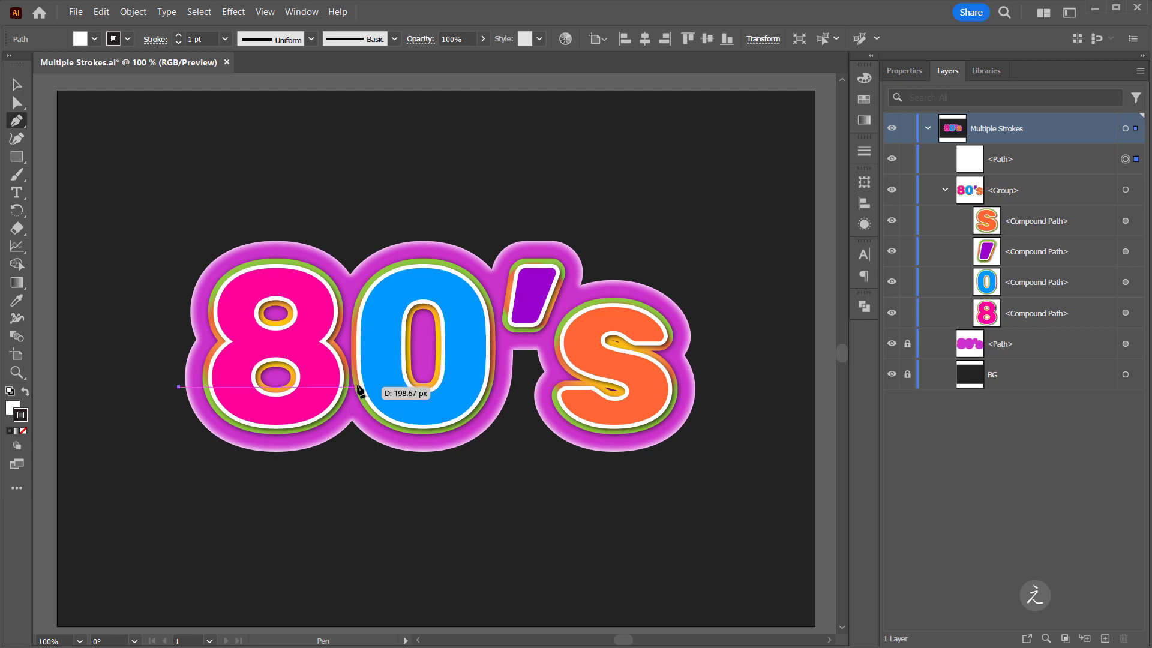
{"action": "left_click", "coordinate": [358, 387]}
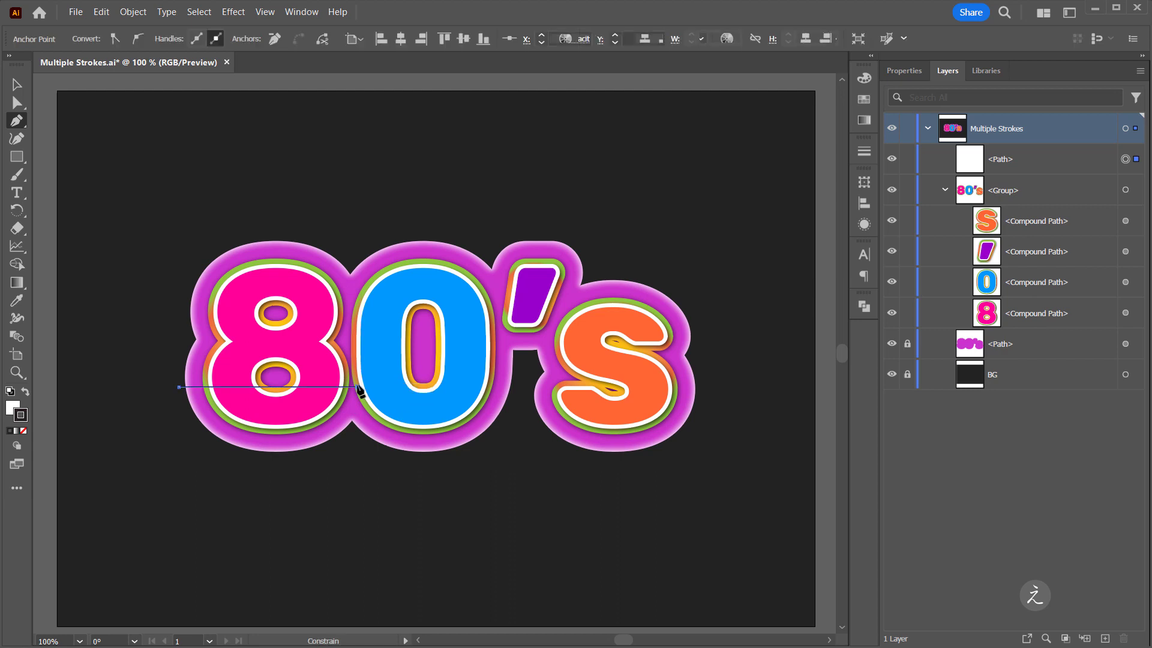
Remove the fill from the horizontal line across the 8 and show its properties.
{"action": "scroll", "coordinate": [167, 370], "scroll_direction": "up", "scroll_amount": 1}
{"action": "scroll", "coordinate": [169, 374], "scroll_direction": "up", "scroll_amount": 1}
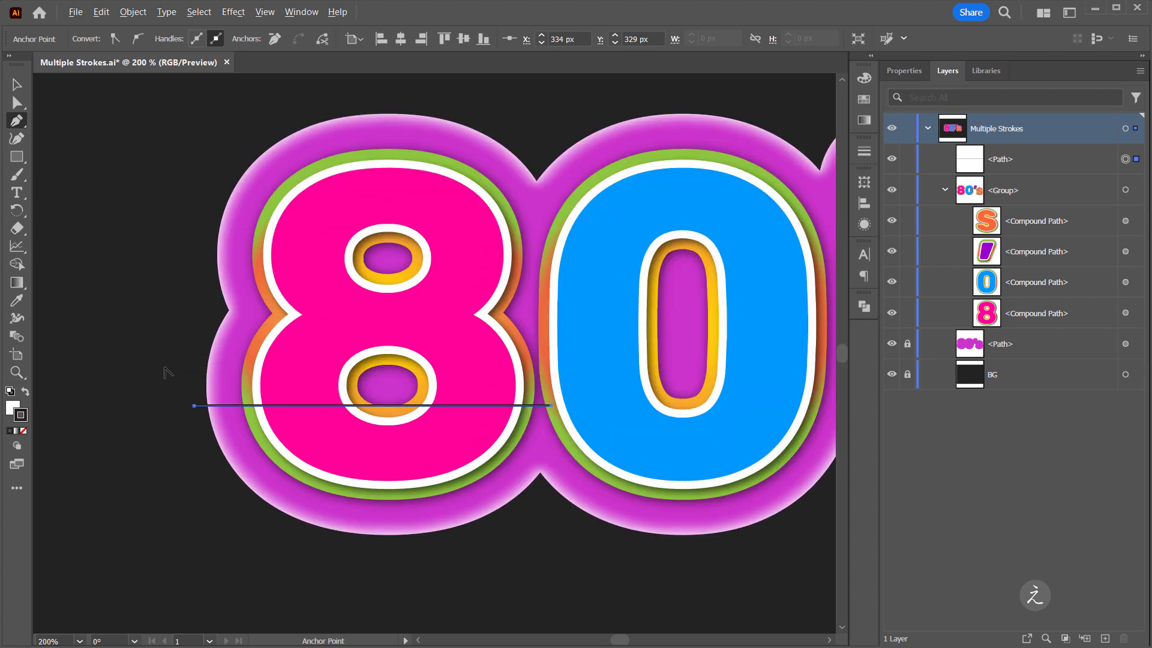
{"action": "scroll", "coordinate": [273, 376], "scroll_direction": "up", "scroll_amount": 1}
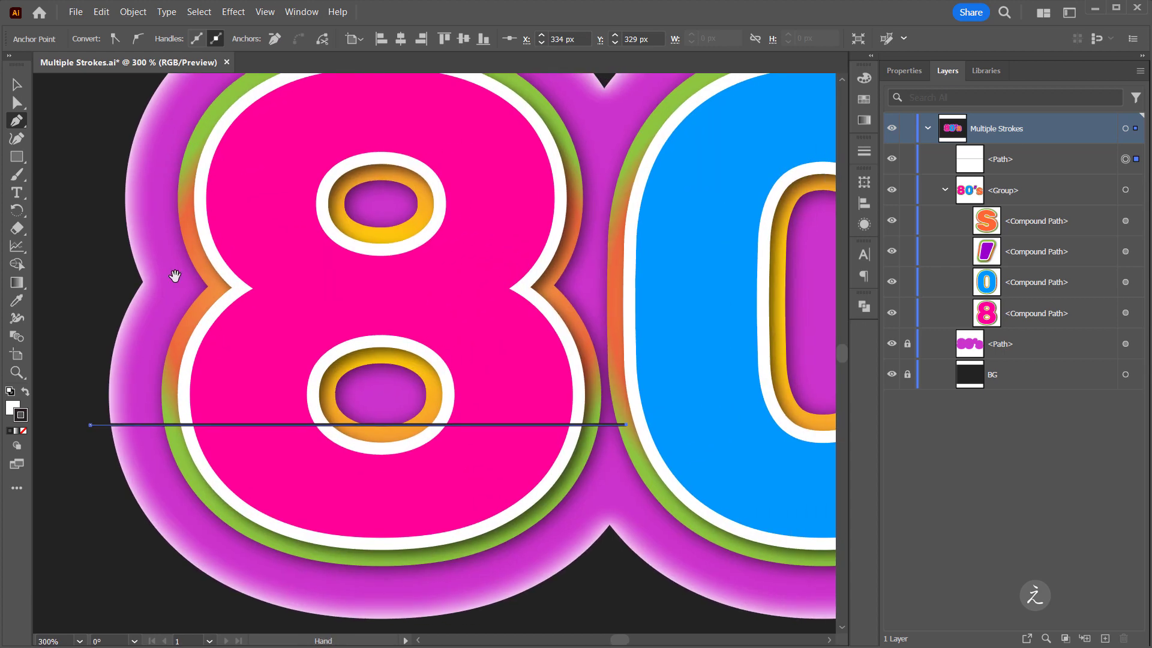
{"action": "left_click", "coordinate": [16, 84]}
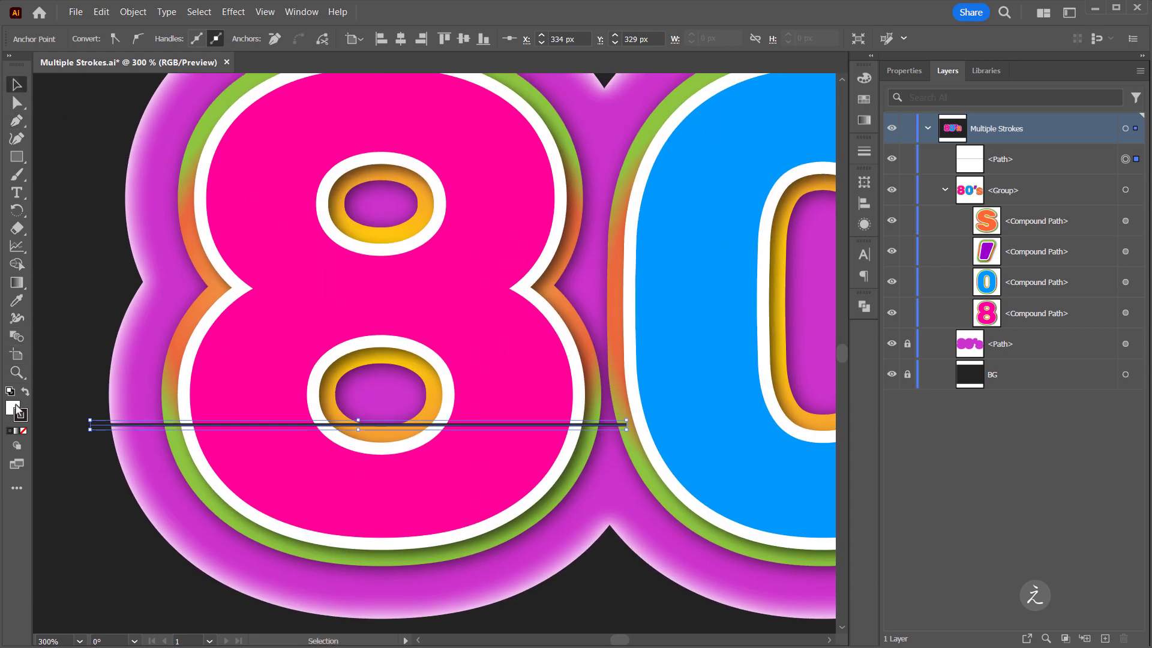
{"action": "left_click", "coordinate": [23, 429]}
{"action": "left_click", "coordinate": [23, 430]}
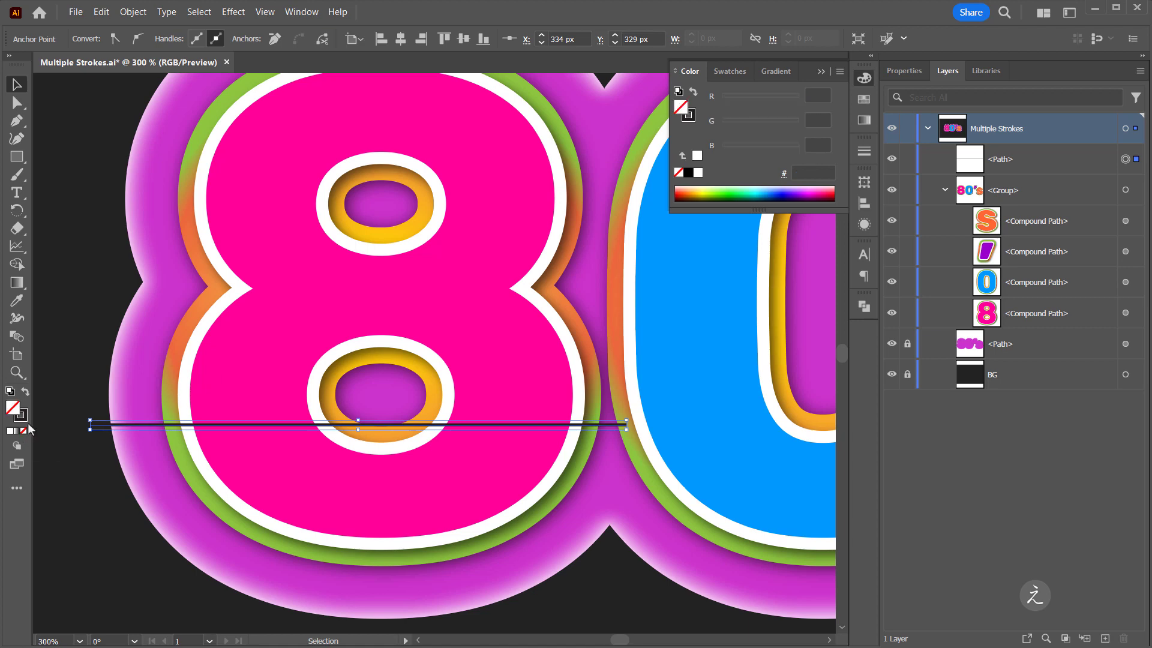
{"action": "left_click", "coordinate": [905, 71]}
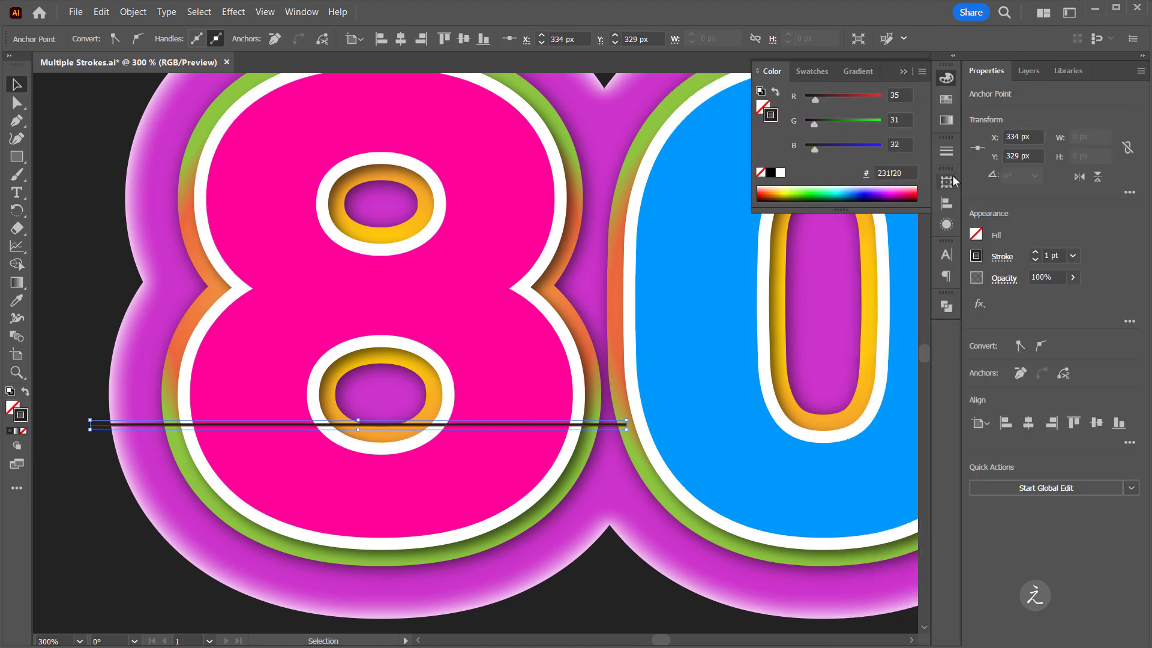
Give the horizontal line across the 8 a white stroke with a weight of 1.2 pt.
{"action": "left_click", "coordinate": [975, 256]}
{"action": "left_click", "coordinate": [844, 311]}
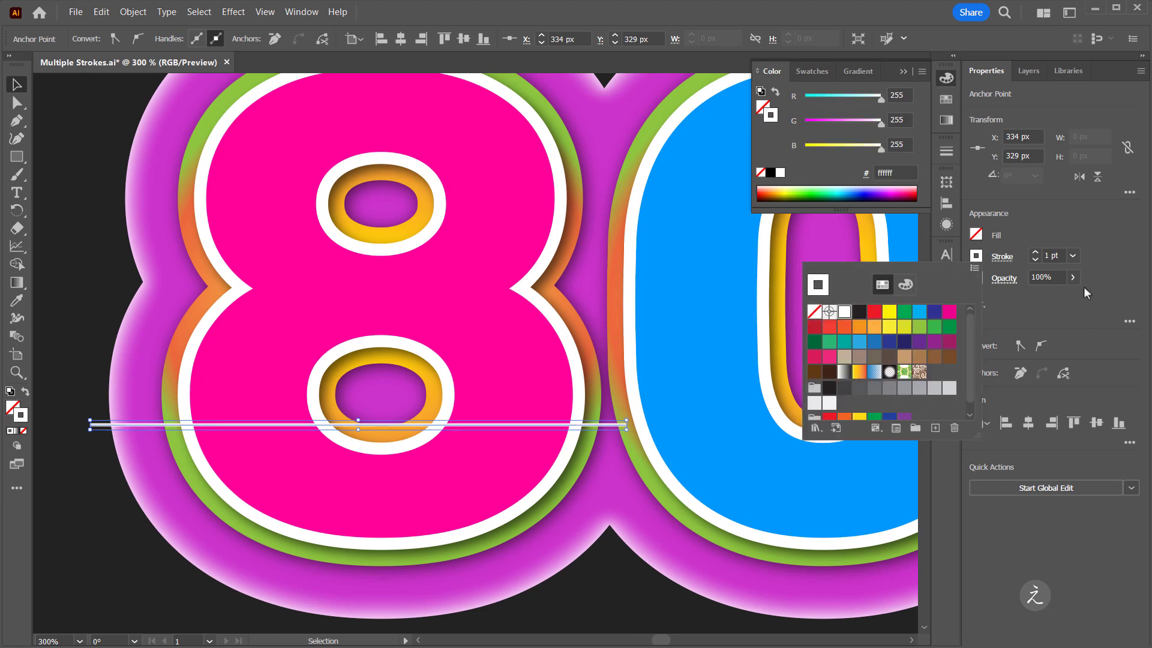
{"action": "left_click", "coordinate": [1058, 255]}
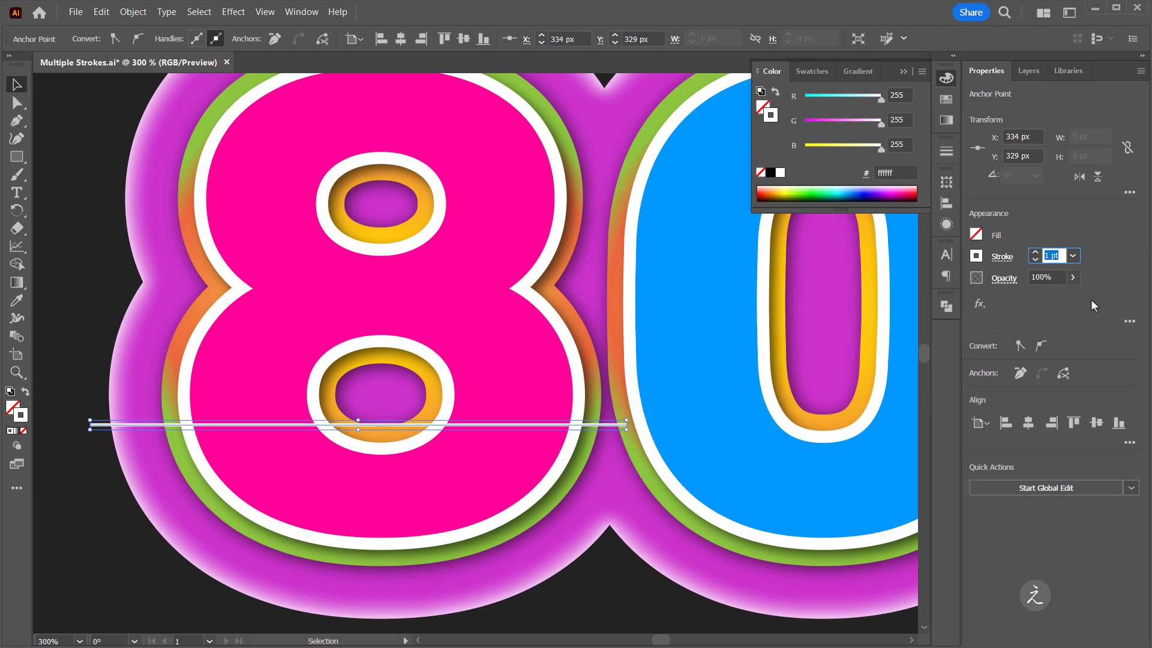
{"action": "type", "text": "1.2"}
{"action": "key", "text": "Tab"}
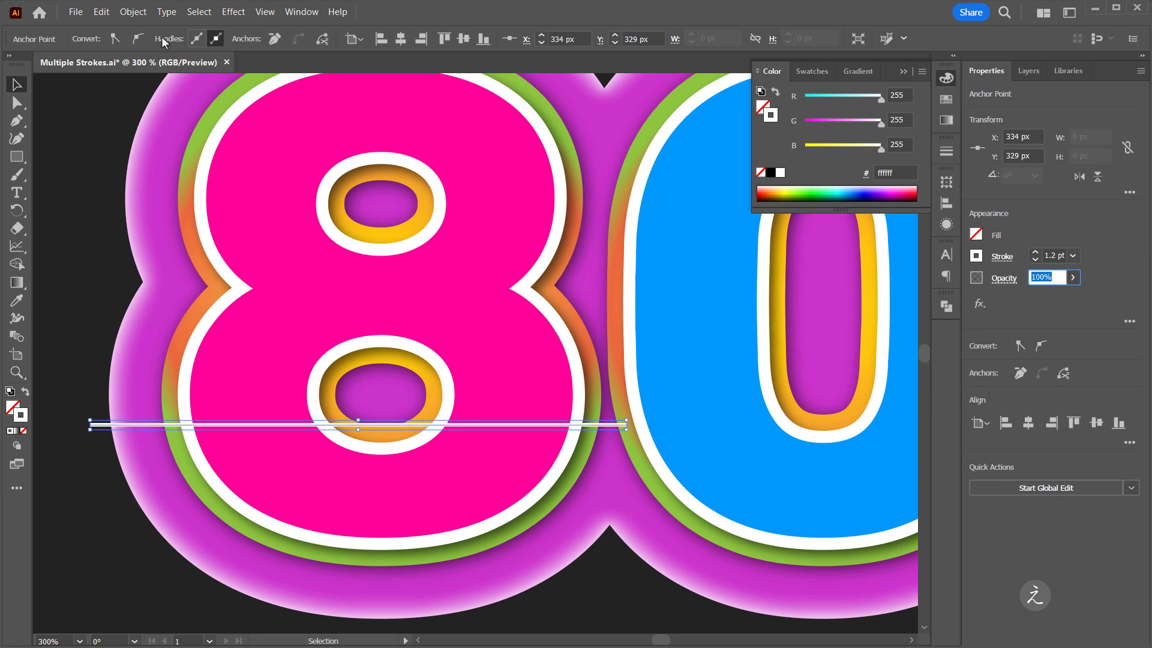
Outline the line's stroke into a filled shape and take the resulting path out of its group.
{"action": "left_click", "coordinate": [133, 12]}
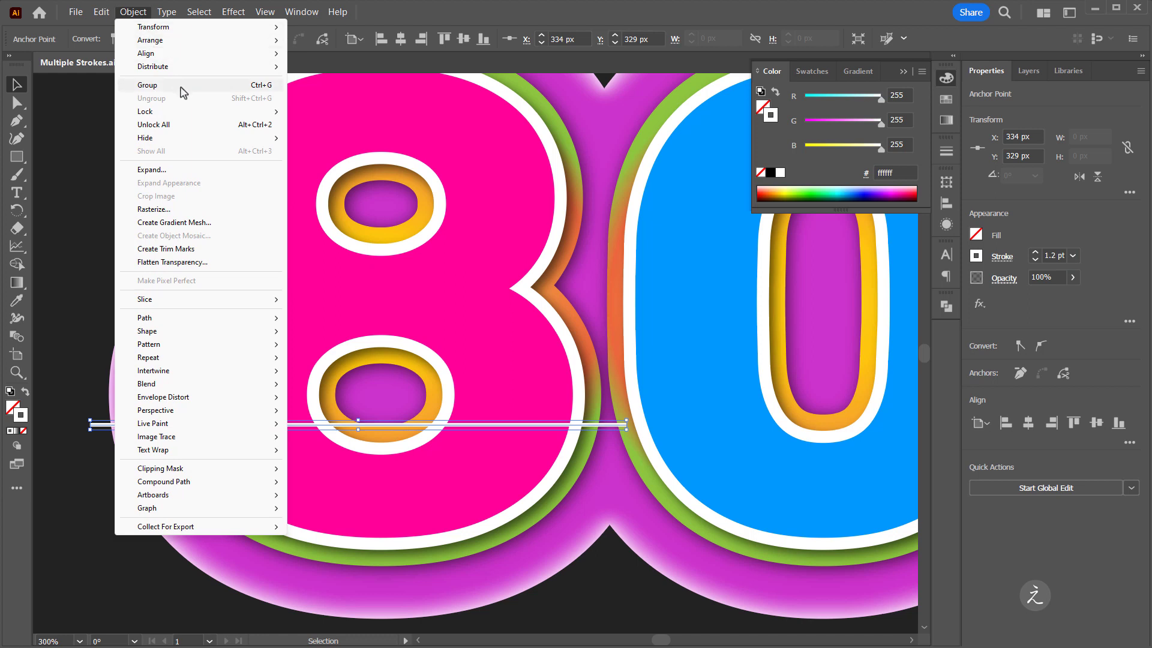
{"action": "left_click", "coordinate": [201, 172]}
{"action": "left_click", "coordinate": [338, 492]}
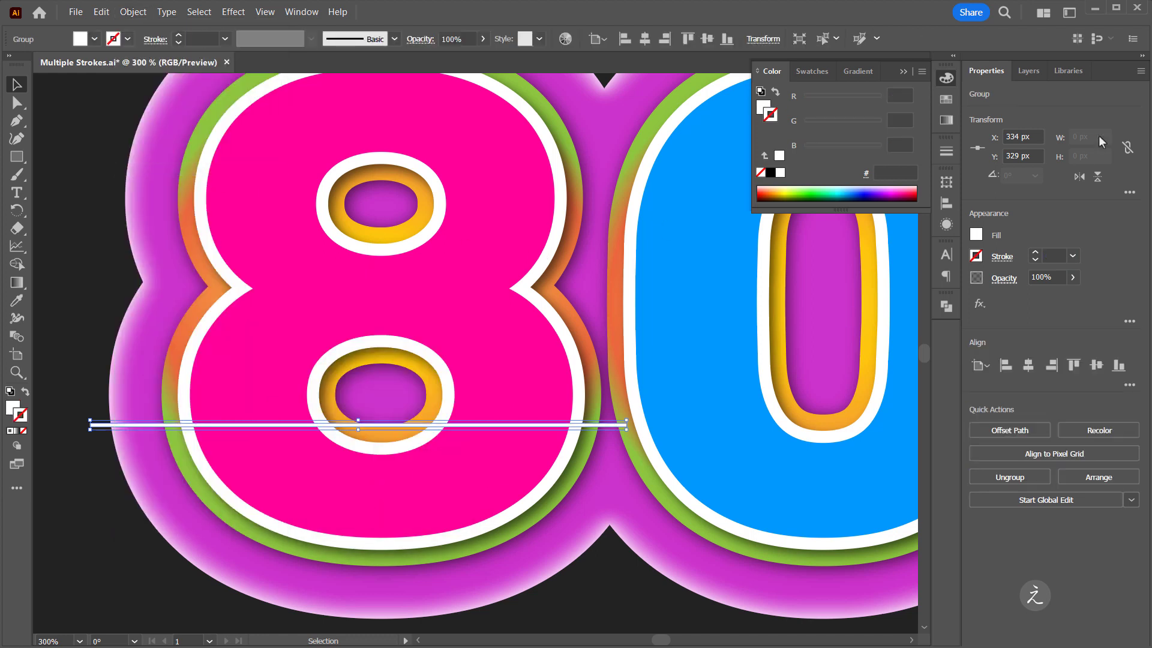
{"action": "left_click", "coordinate": [1032, 72]}
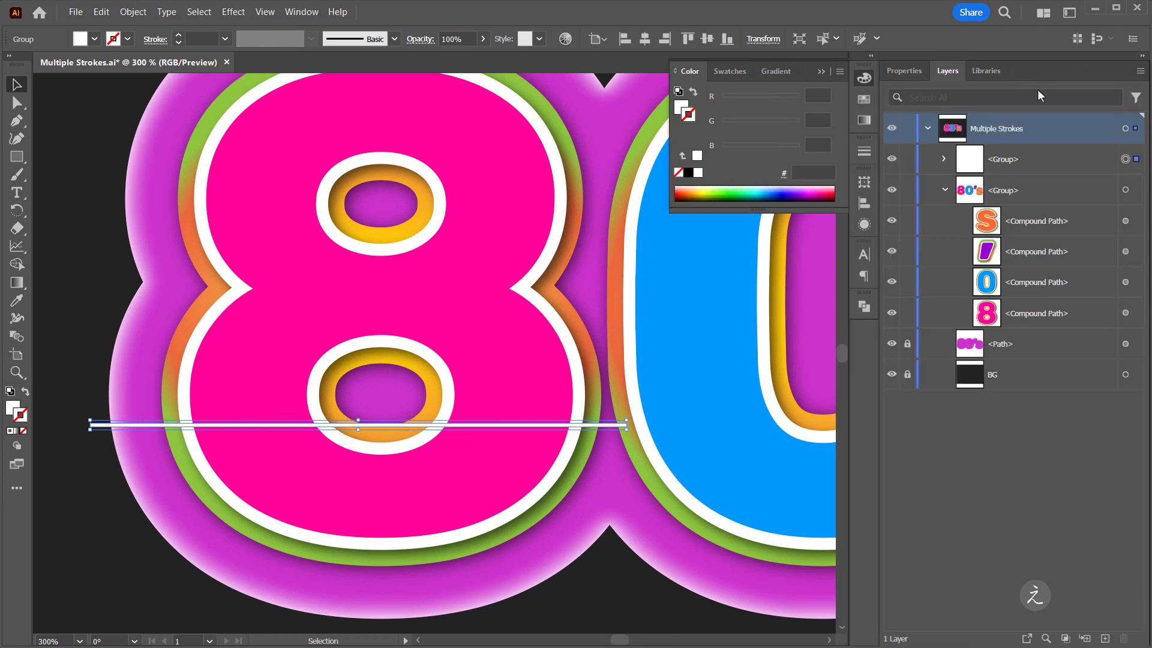
{"action": "left_click", "coordinate": [944, 159]}
{"action": "left_click", "coordinate": [1022, 191]}
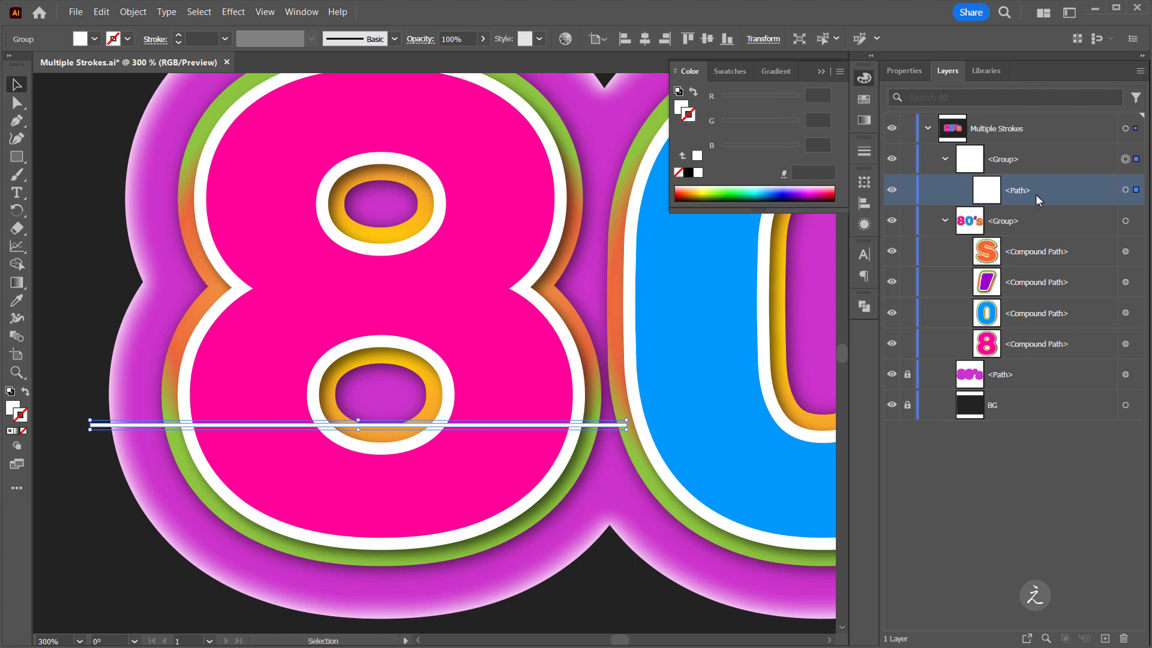
{"action": "left_click_drag", "start_coordinate": [1041, 199], "coordinate": [1041, 155]}
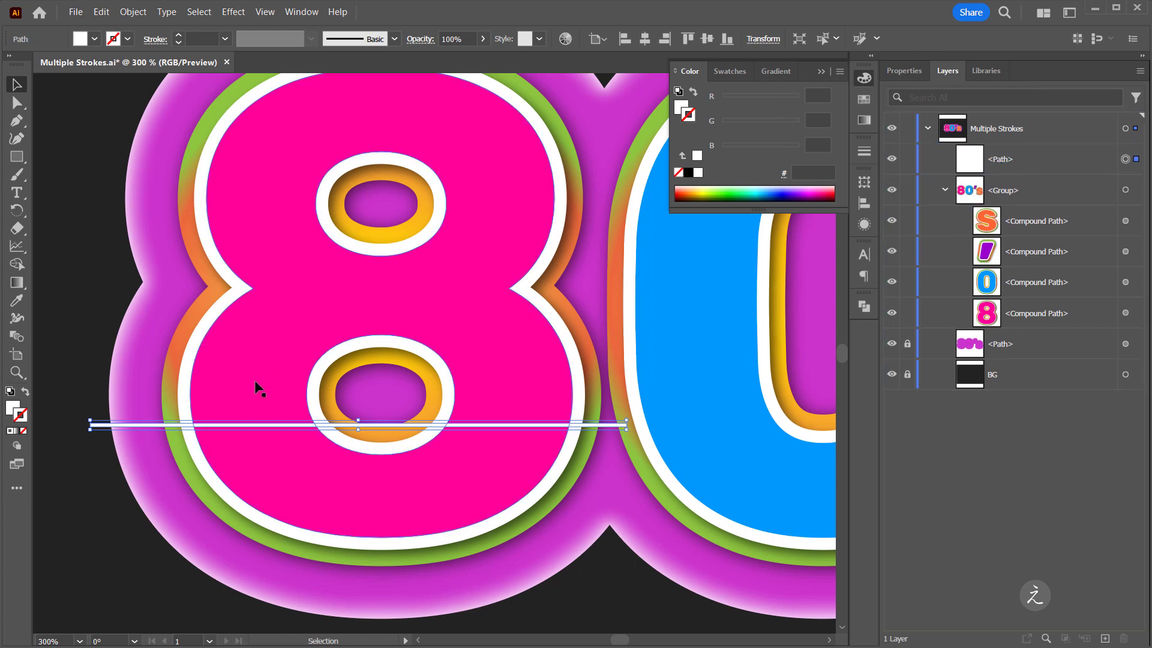
Move the line down just below the 8's lower counter and duplicate it downward into five evenly spaced lines.
{"action": "left_click_drag", "start_coordinate": [202, 426], "coordinate": [198, 483]}
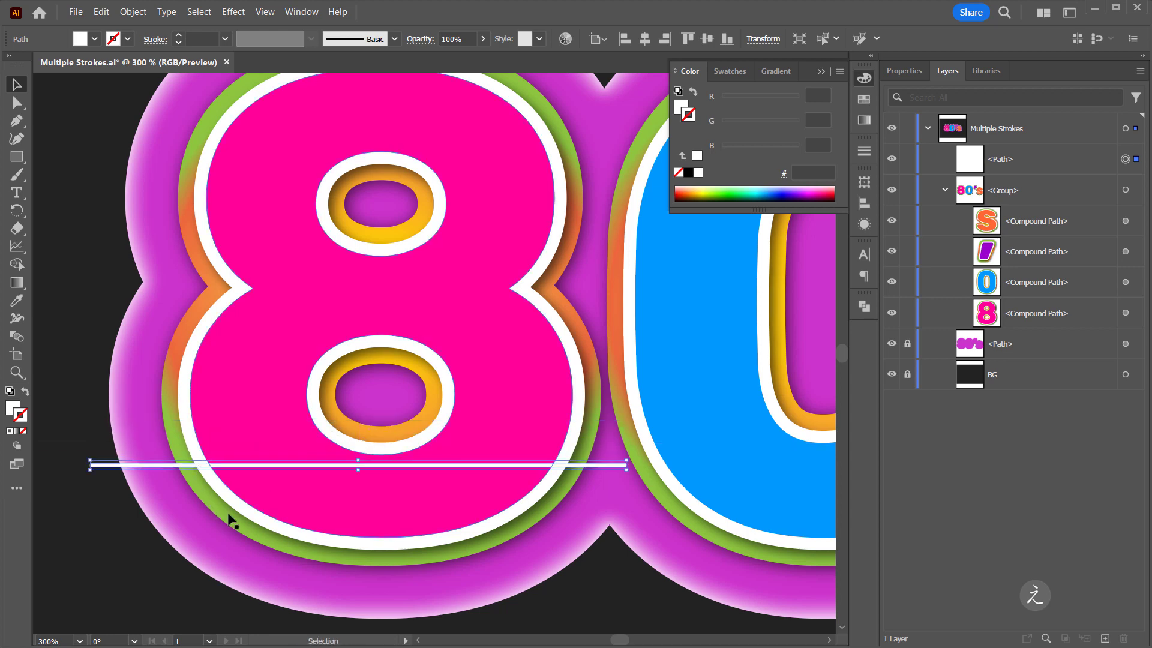
{"action": "left_click_drag", "start_coordinate": [274, 508], "coordinate": [285, 416]}
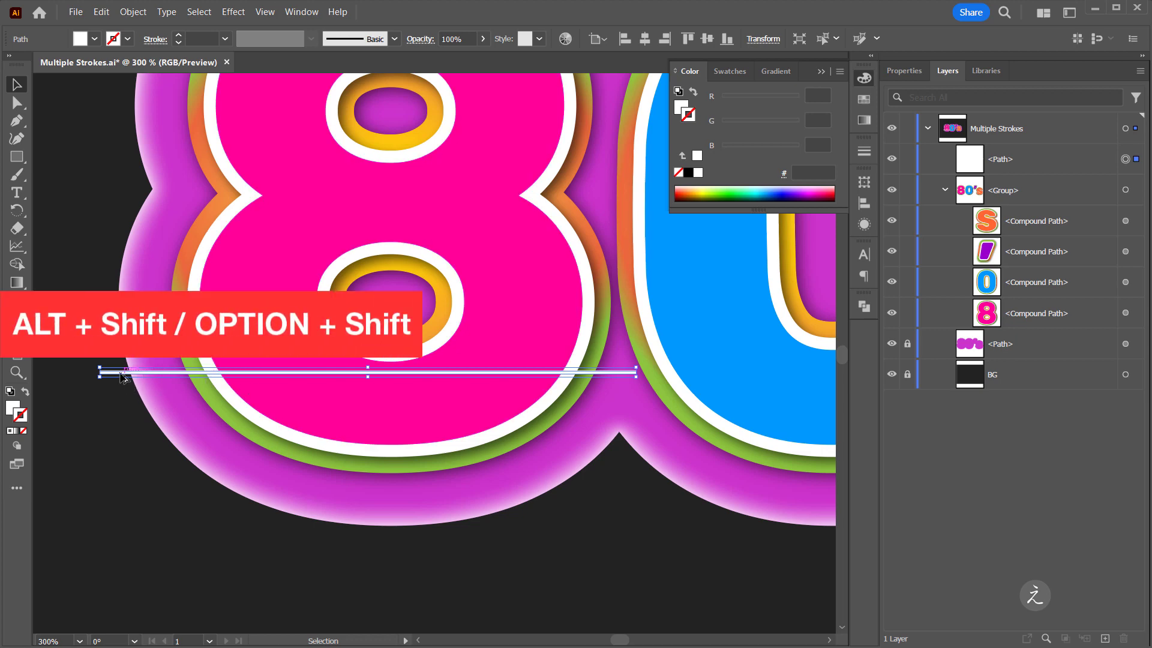
{"action": "left_click_drag", "start_coordinate": [122, 377], "coordinate": [120, 434]}
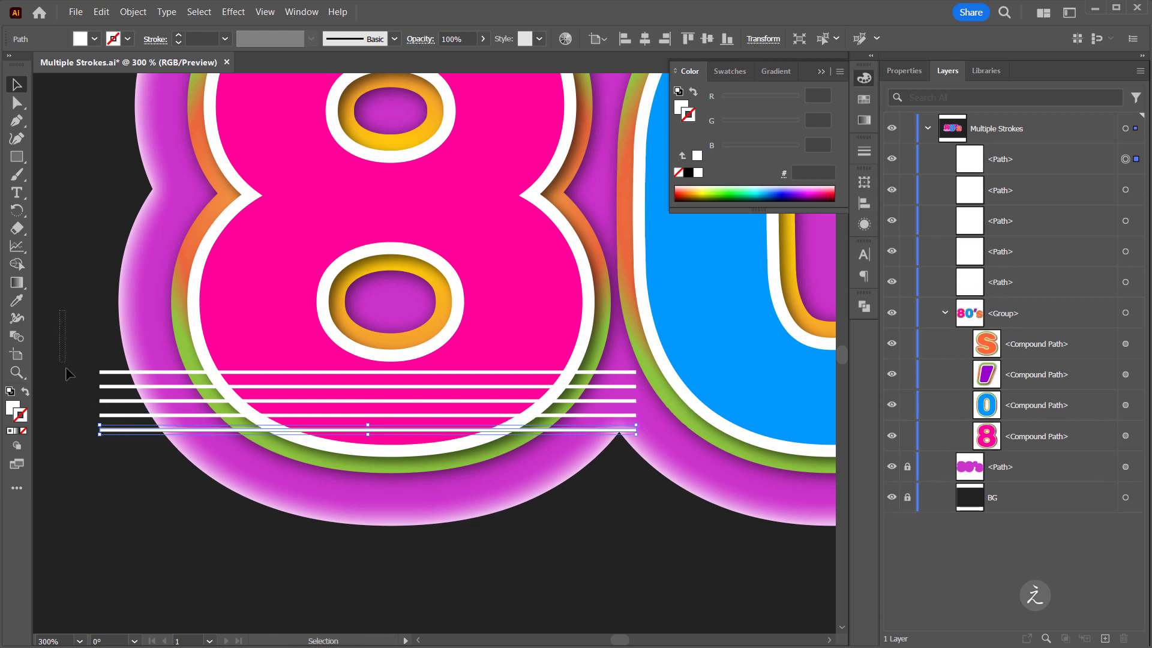
Select all five white lines and nudge them slightly down together.
{"action": "left_click_drag", "start_coordinate": [61, 312], "coordinate": [189, 473]}
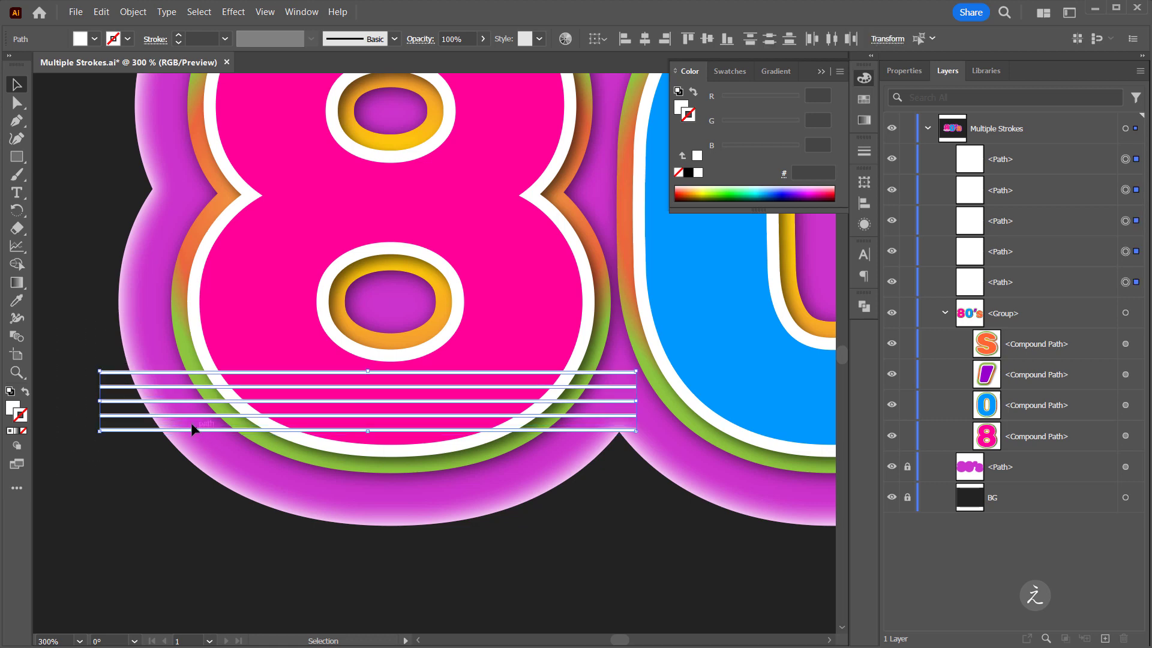
{"action": "key", "text": "Down"}
{"action": "key", "text": "Down"}
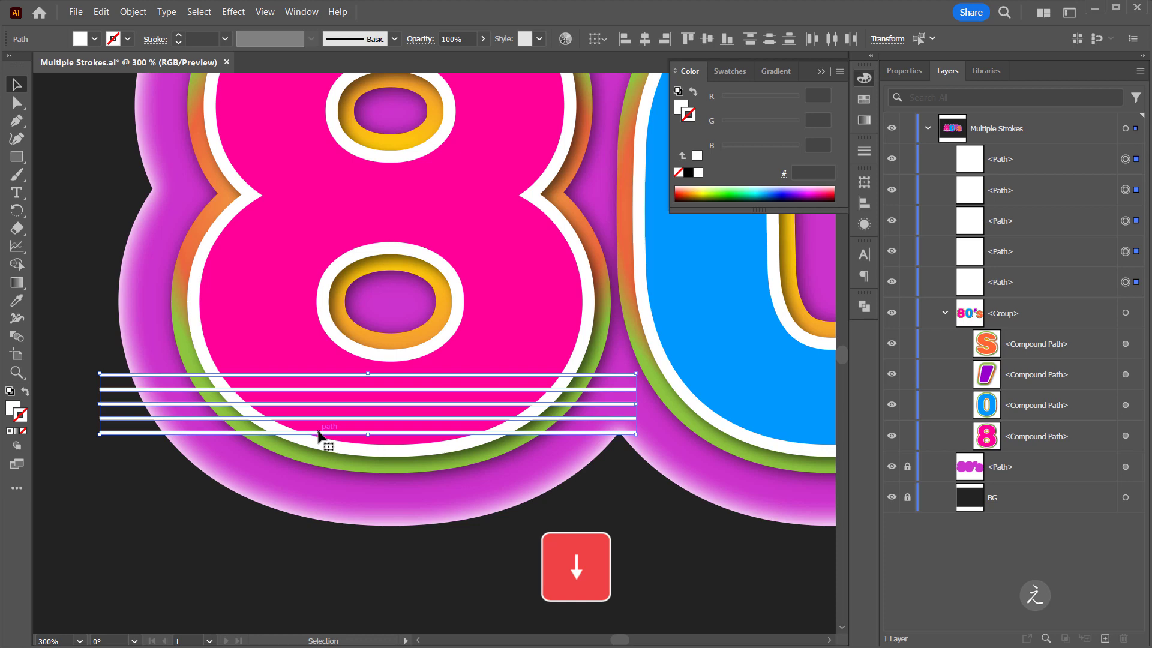
{"action": "key", "text": "Down"}
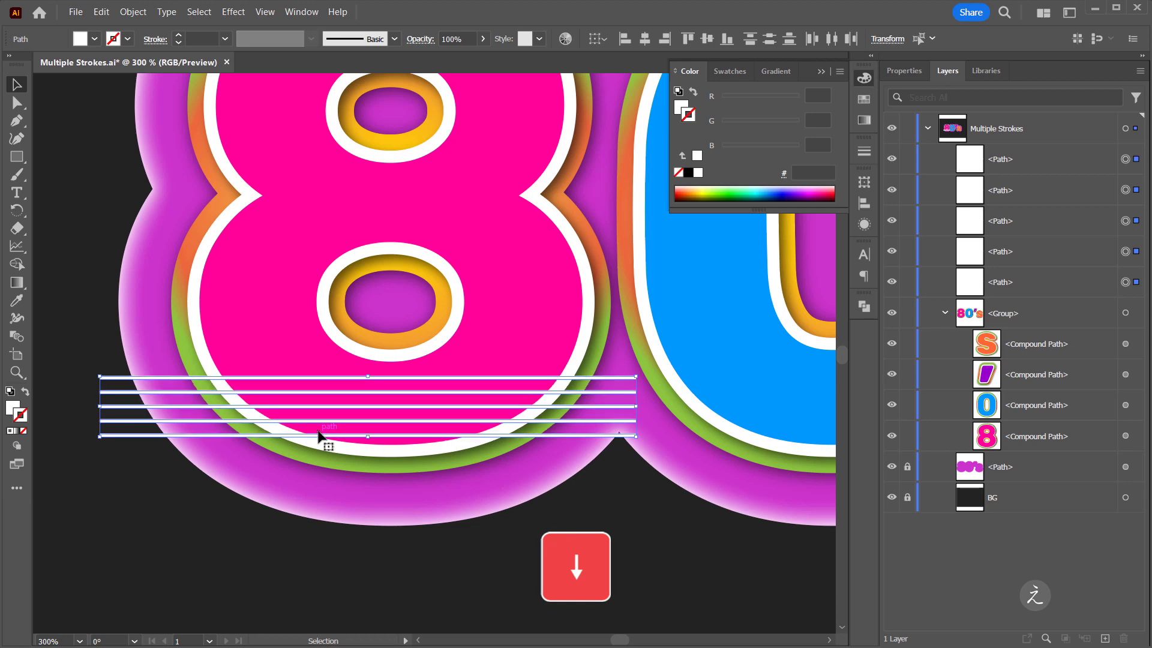
Group the five lines and rename the group Lines.
{"action": "left_click", "coordinate": [132, 12]}
{"action": "left_click", "coordinate": [195, 86]}
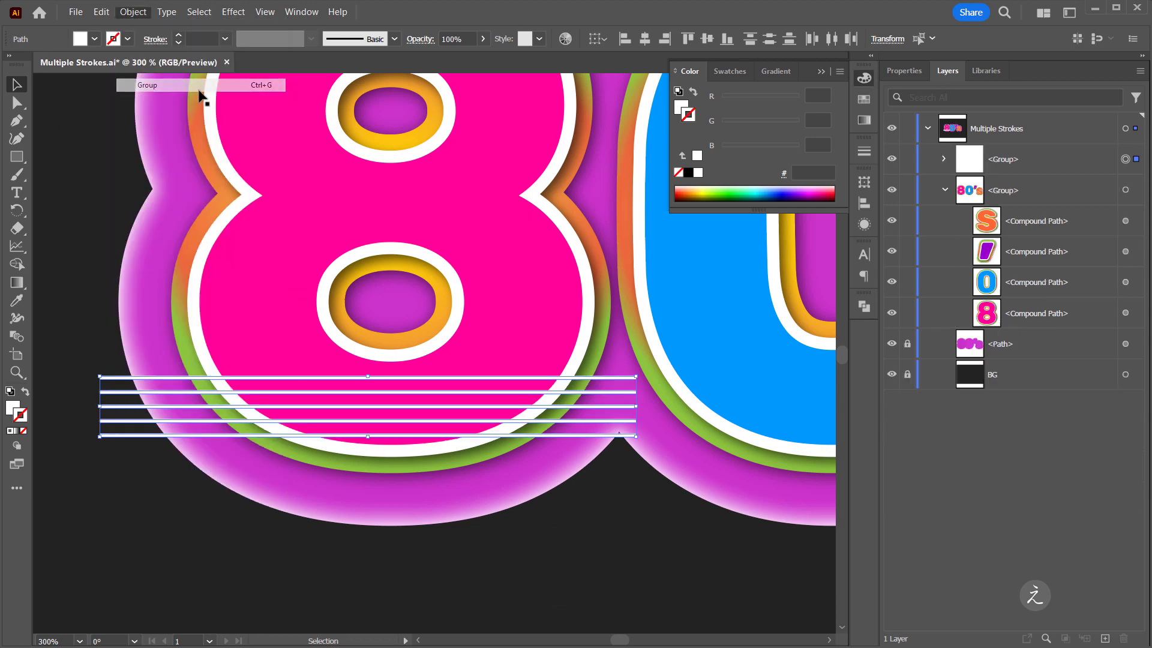
{"action": "double_click", "coordinate": [1014, 159]}
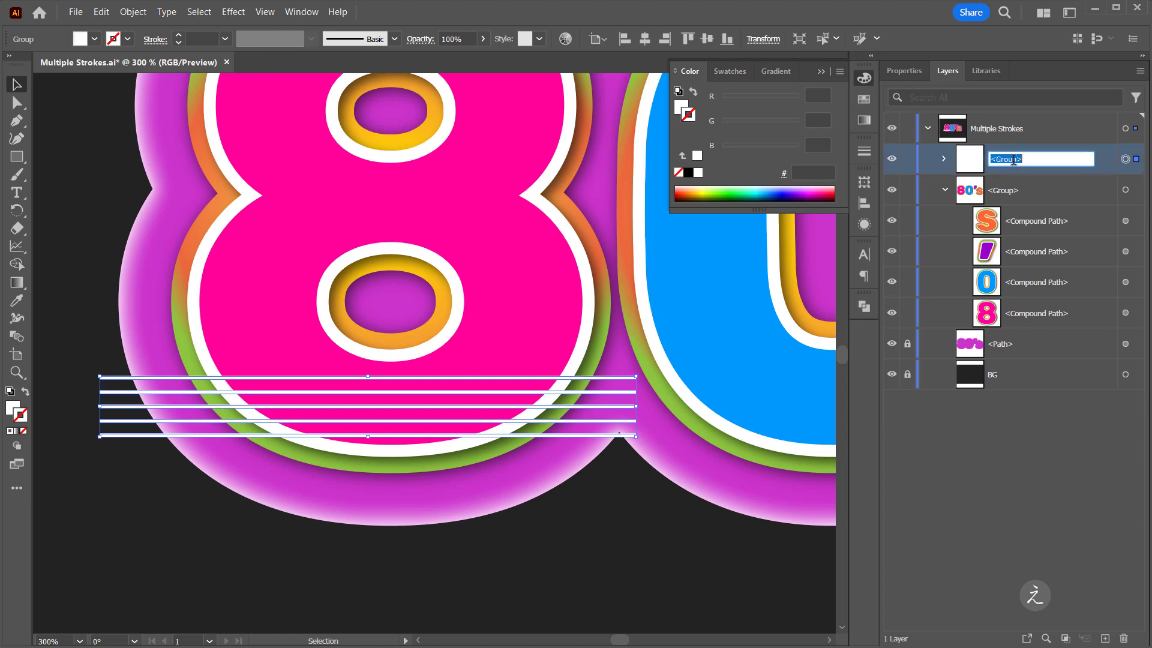
{"action": "type", "text": "Lines"}
{"action": "key", "text": "Return"}
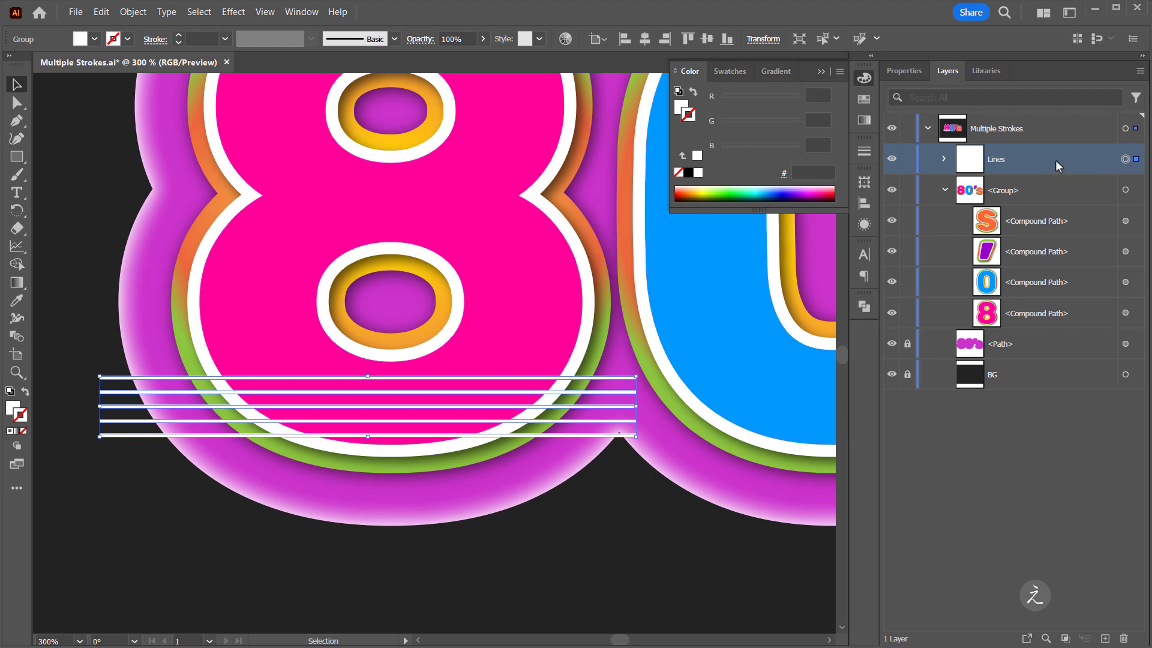
Duplicate the Lines group three times and hide the three upper groups, leaving only the lowest one visible.
{"action": "left_click_drag", "start_coordinate": [1059, 169], "coordinate": [1104, 637]}
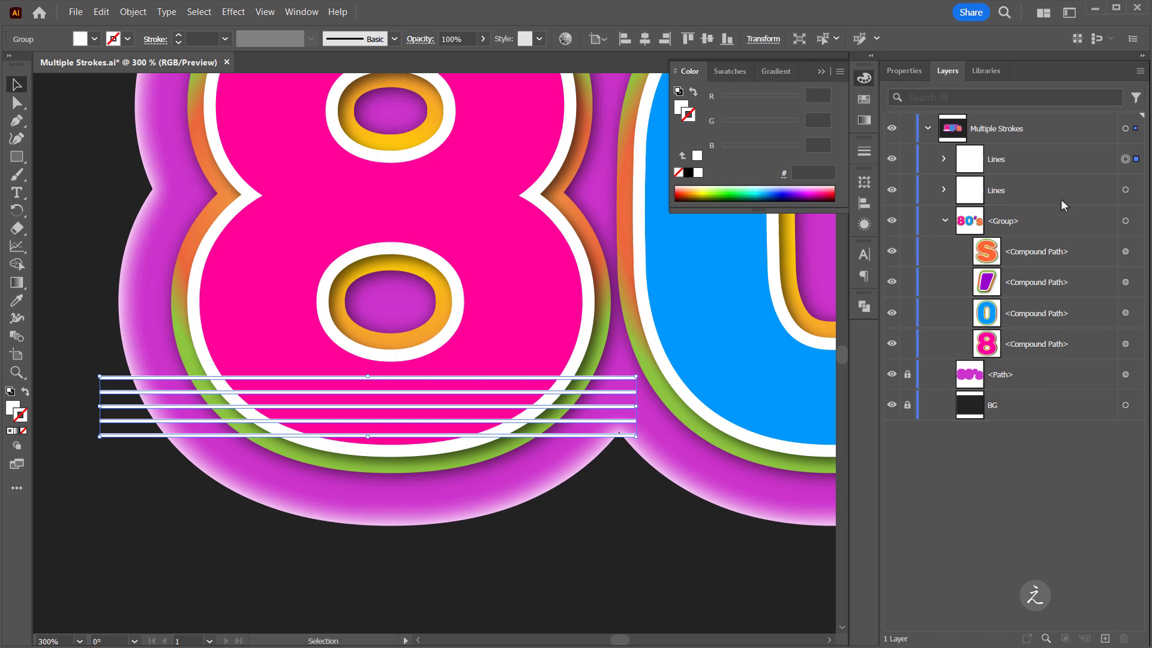
{"action": "left_click_drag", "start_coordinate": [1051, 157], "coordinate": [1105, 639]}
{"action": "left_click_drag", "start_coordinate": [1057, 165], "coordinate": [1106, 638]}
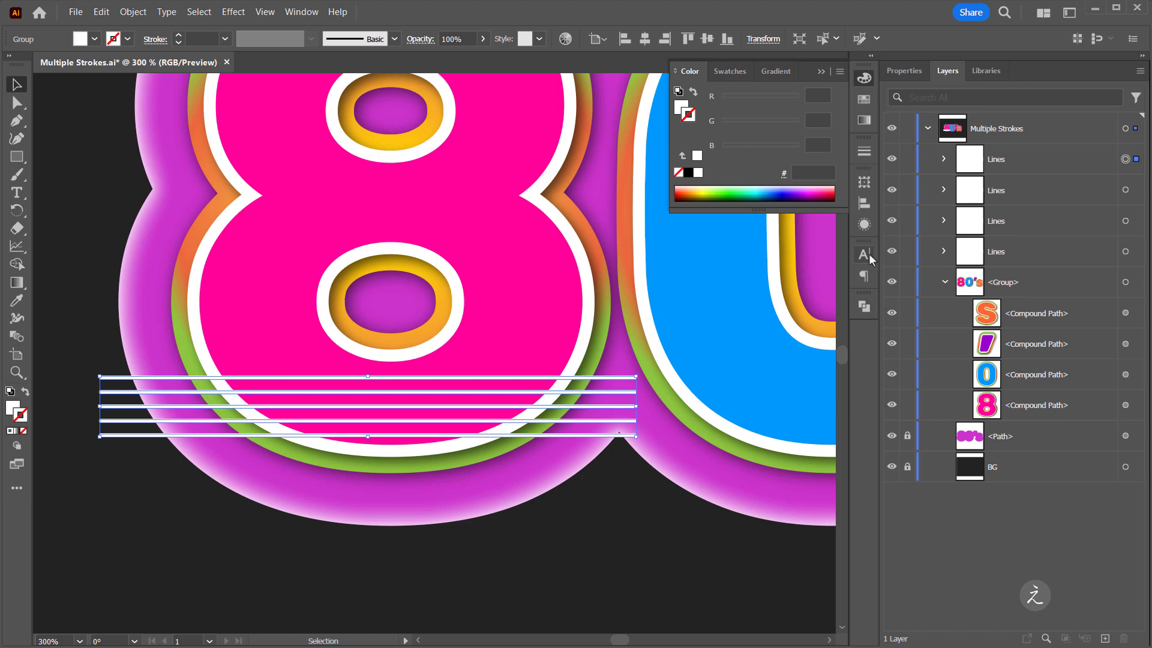
{"action": "left_click", "coordinate": [892, 159]}
{"action": "left_click", "coordinate": [892, 190]}
{"action": "left_click", "coordinate": [892, 221]}
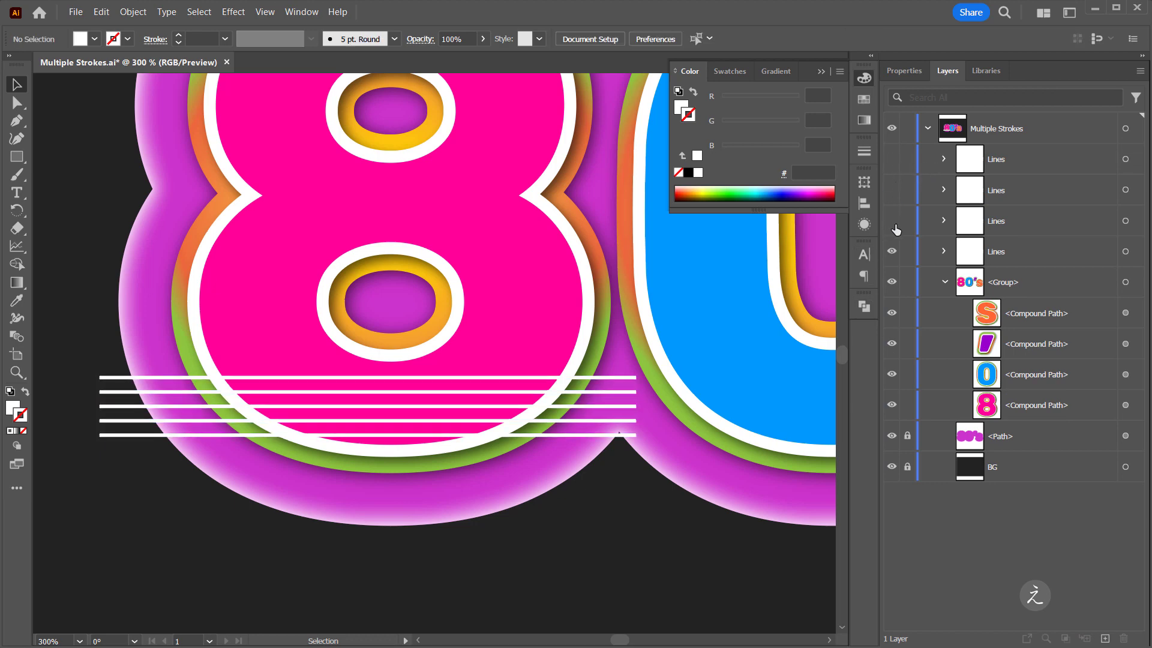
Move the visible Lines group into the letters group, directly below the 8 compound path.
{"action": "left_click", "coordinate": [1015, 259]}
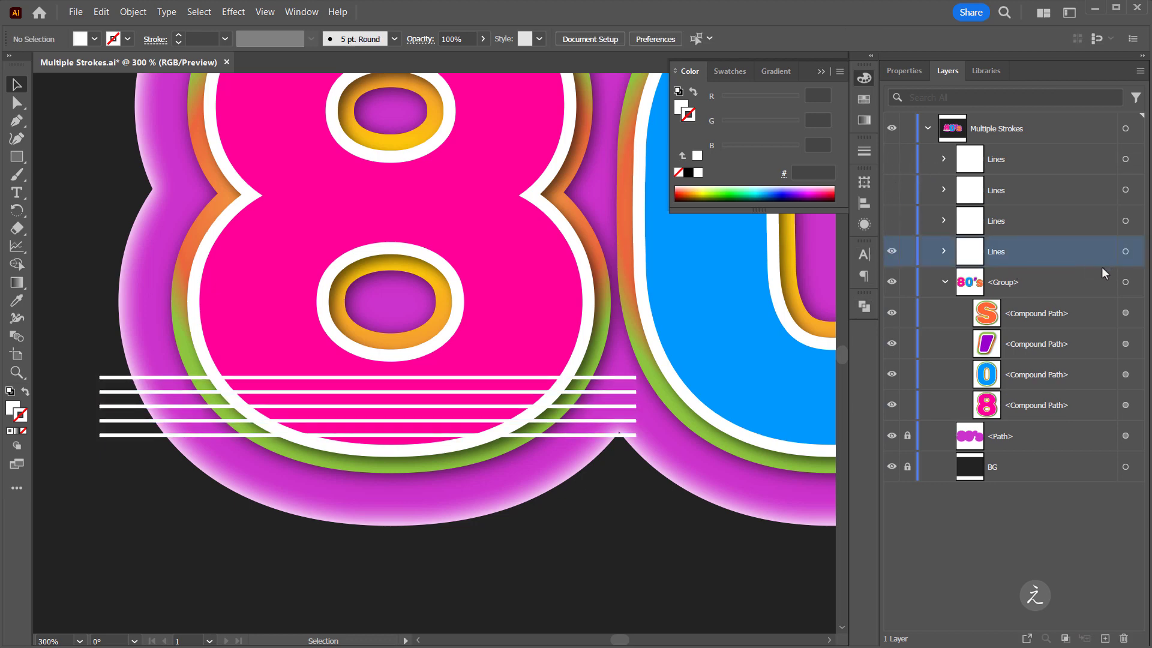
{"action": "left_click", "coordinate": [1125, 252]}
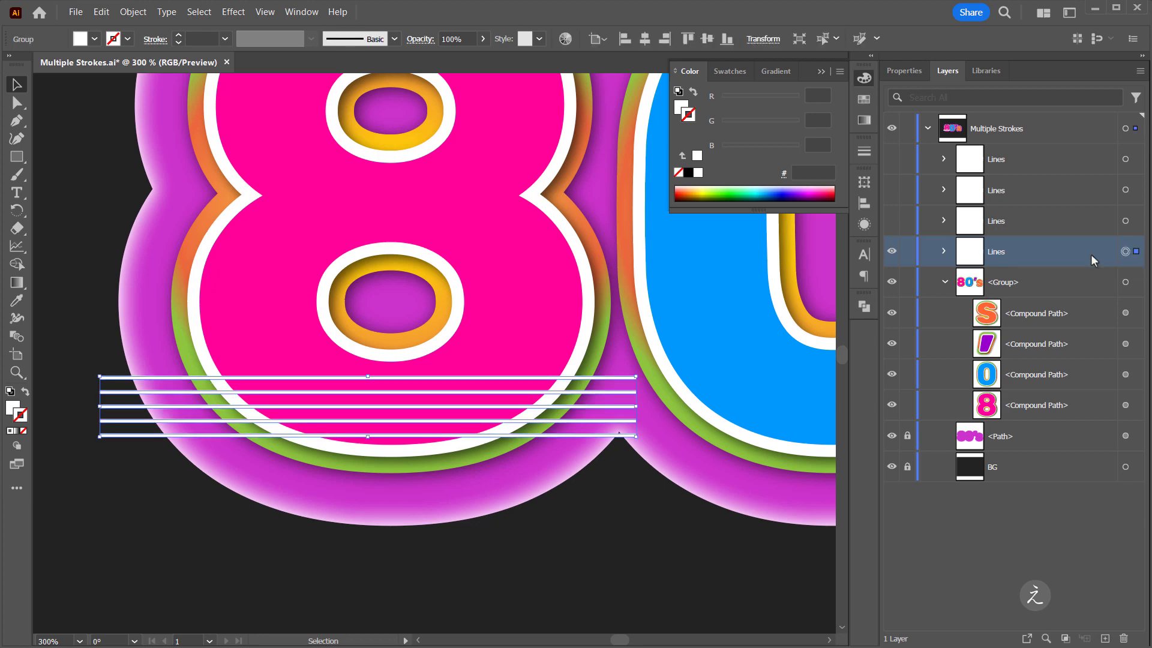
{"action": "left_click_drag", "start_coordinate": [1035, 254], "coordinate": [1059, 420]}
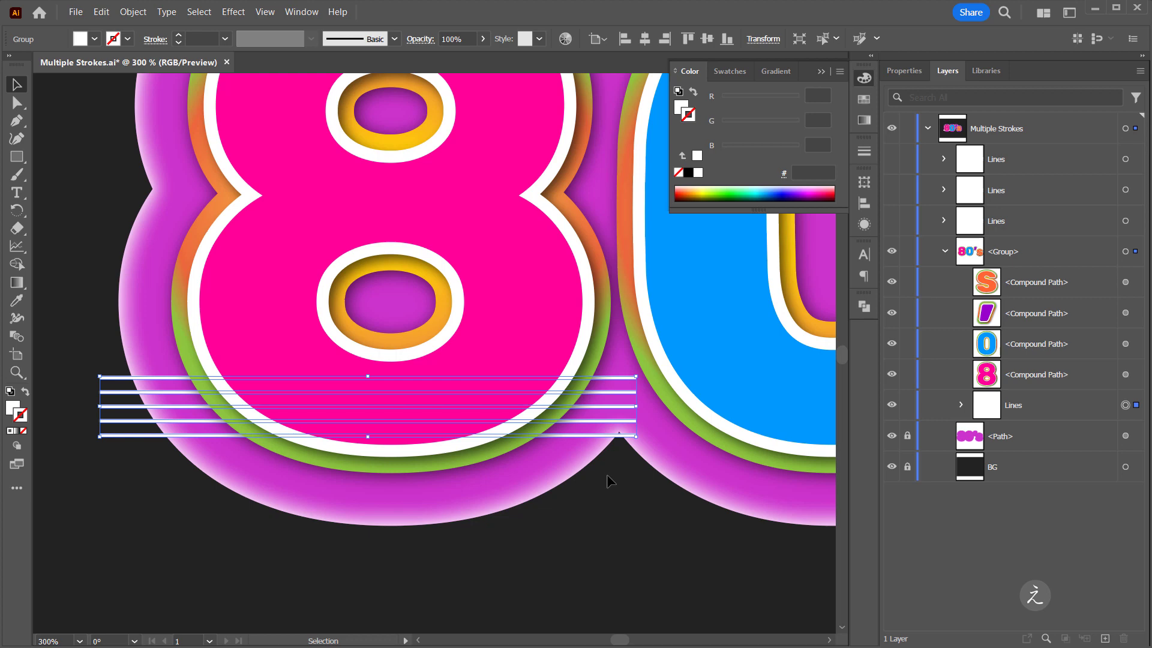
Duplicate the 8 compound path in place and hide the upper of the two.
{"action": "left_click", "coordinate": [1125, 375]}
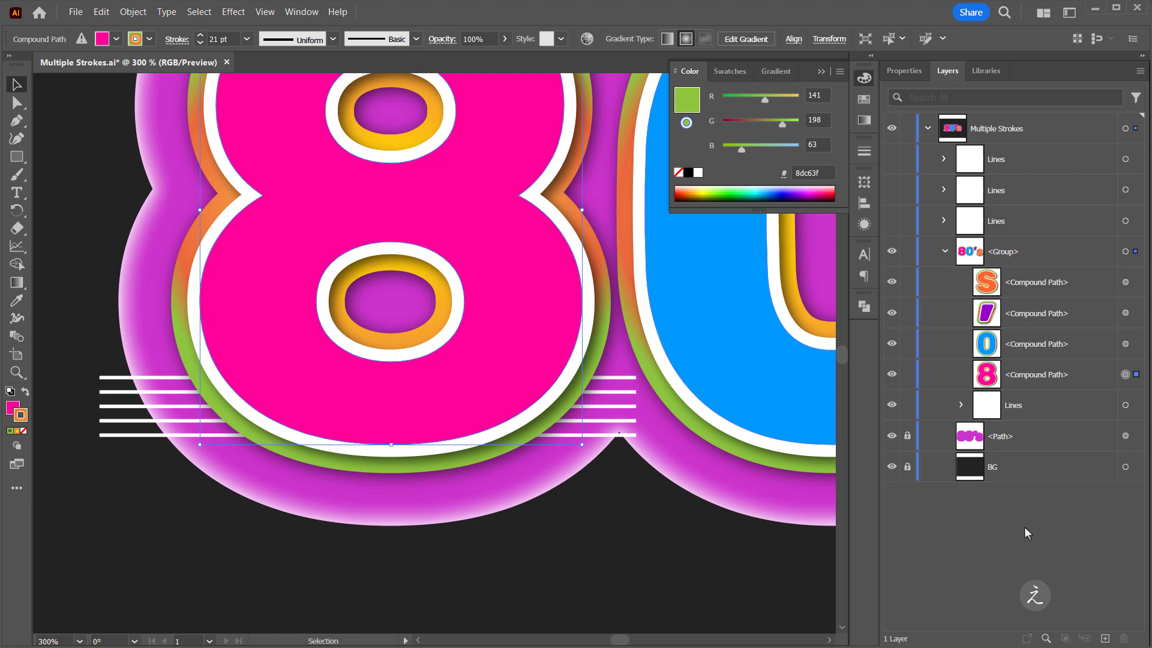
{"action": "left_click_drag", "start_coordinate": [1049, 374], "coordinate": [1104, 638]}
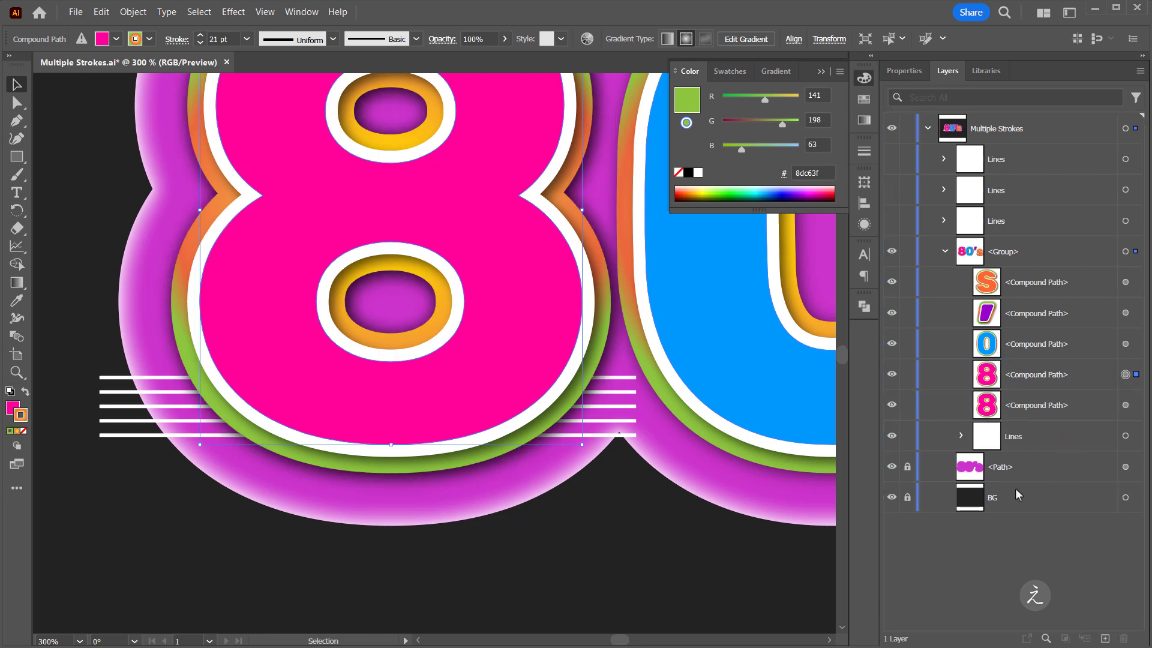
{"action": "left_click", "coordinate": [892, 374]}
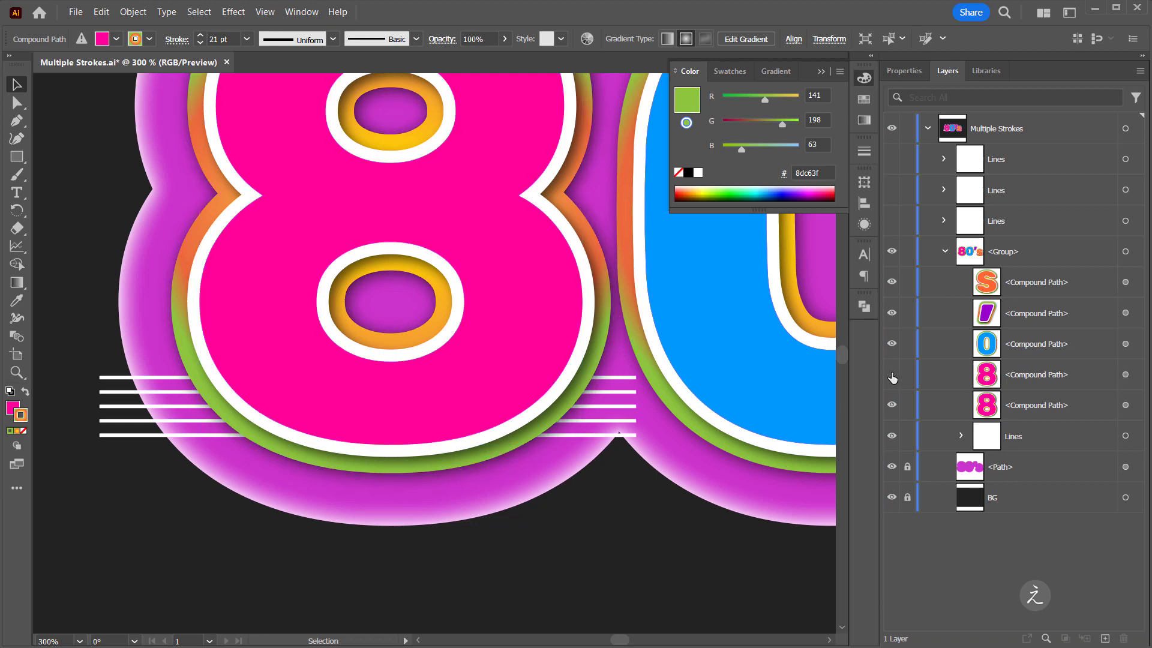
Make a clipping mask from the visible 8 and the Lines group beneath it, and show the hidden 8 again.
{"action": "left_click", "coordinate": [1125, 405], "text": "shift"}
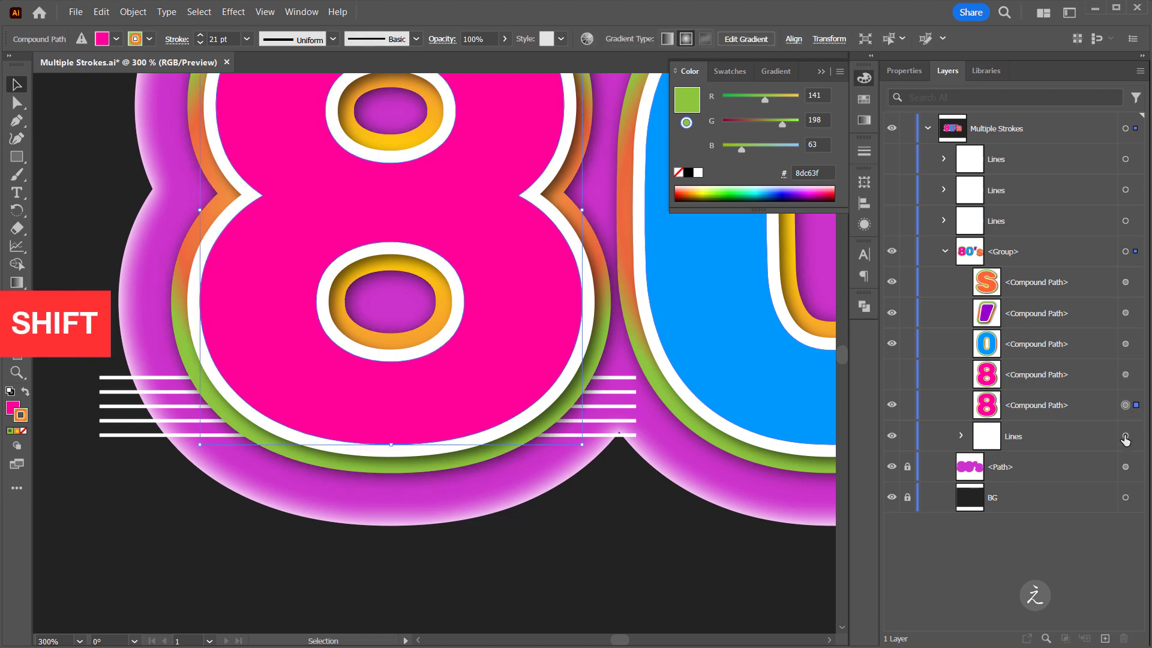
{"action": "left_click", "coordinate": [1126, 435], "text": "shift"}
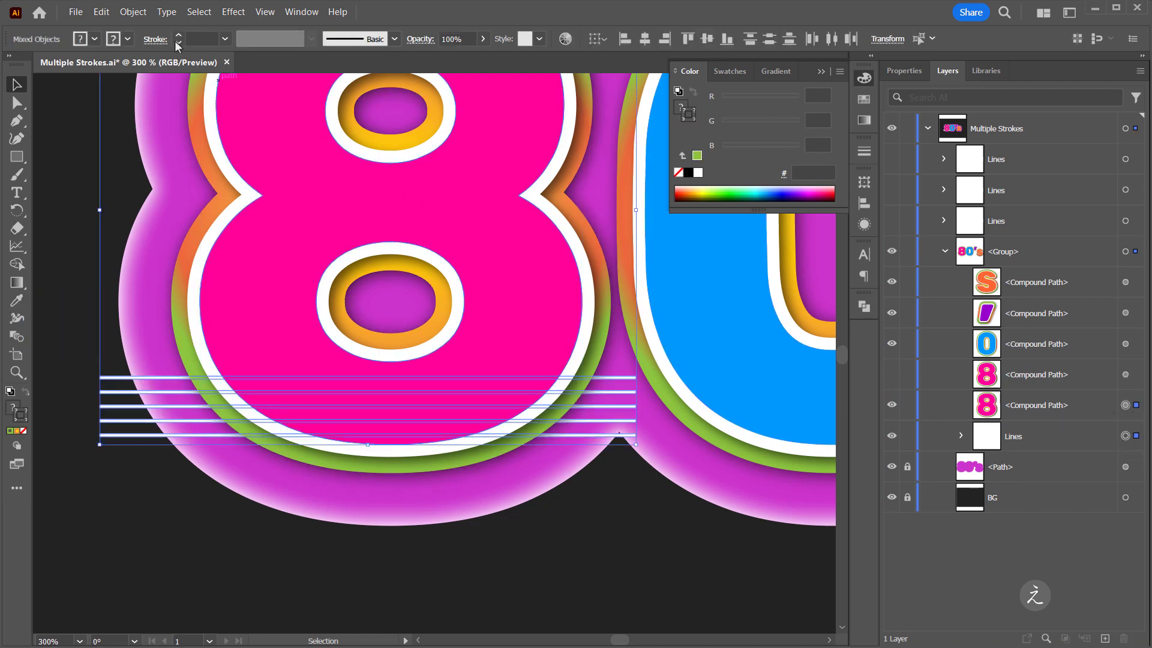
{"action": "left_click", "coordinate": [140, 13]}
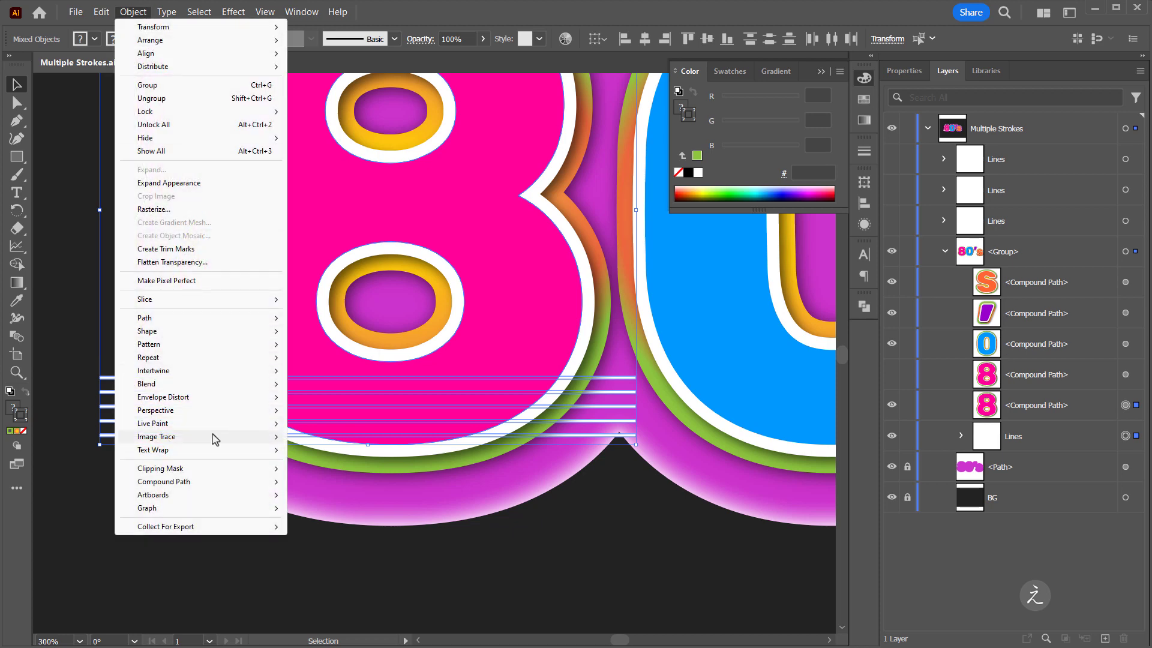
{"action": "mouse_move", "coordinate": [223, 471]}
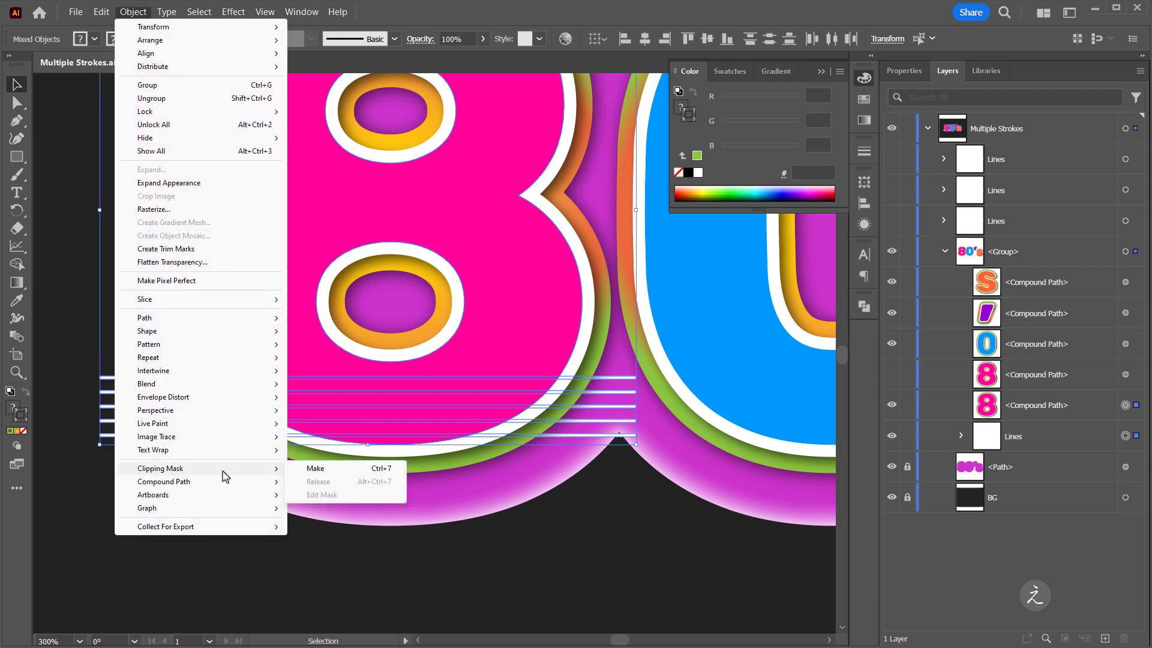
{"action": "left_click", "coordinate": [336, 468]}
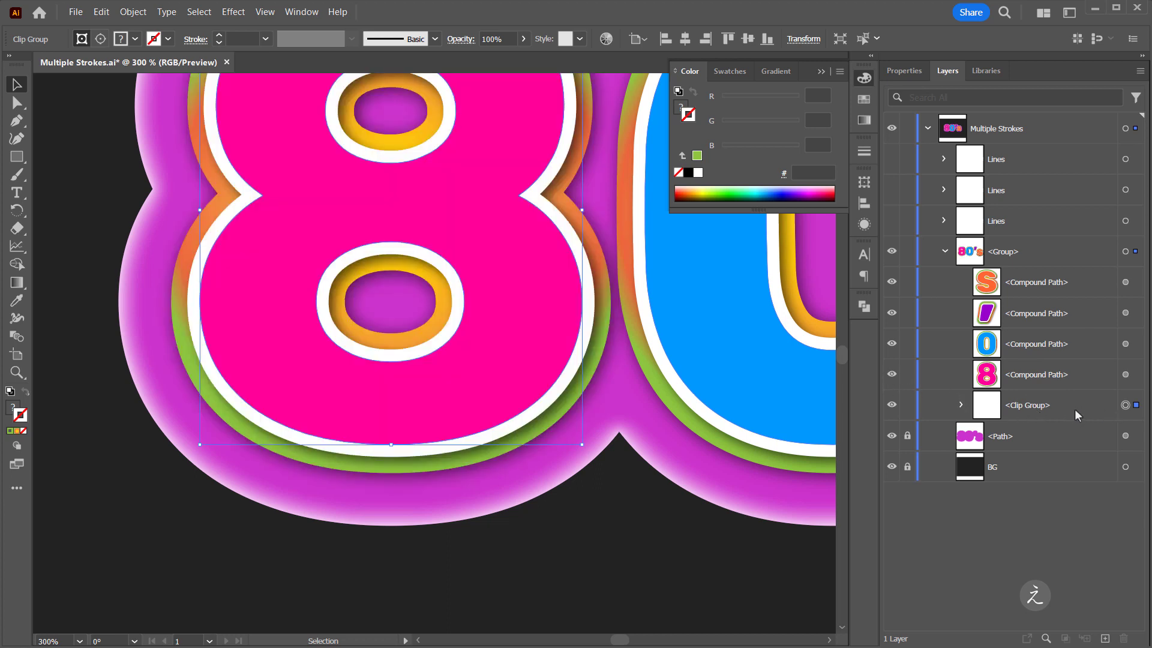
Move the clip group above the 8 compound path in the stacking order and deselect it.
{"action": "left_click_drag", "start_coordinate": [1063, 405], "coordinate": [1057, 361]}
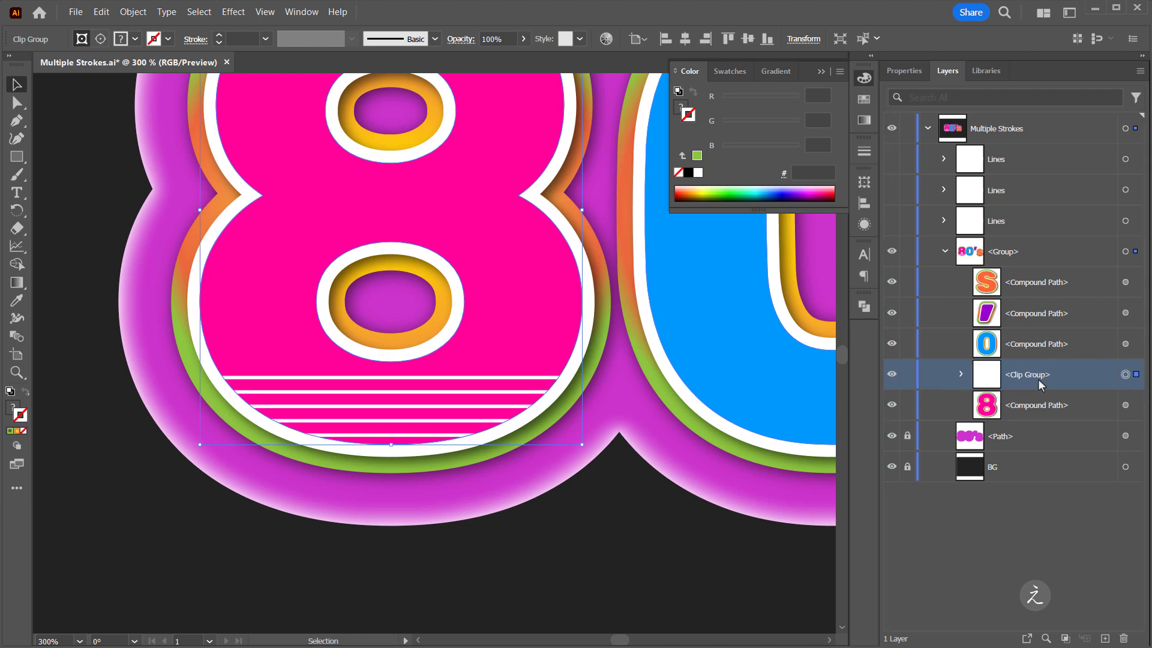
{"action": "left_click_drag", "start_coordinate": [506, 301], "coordinate": [409, 362]}
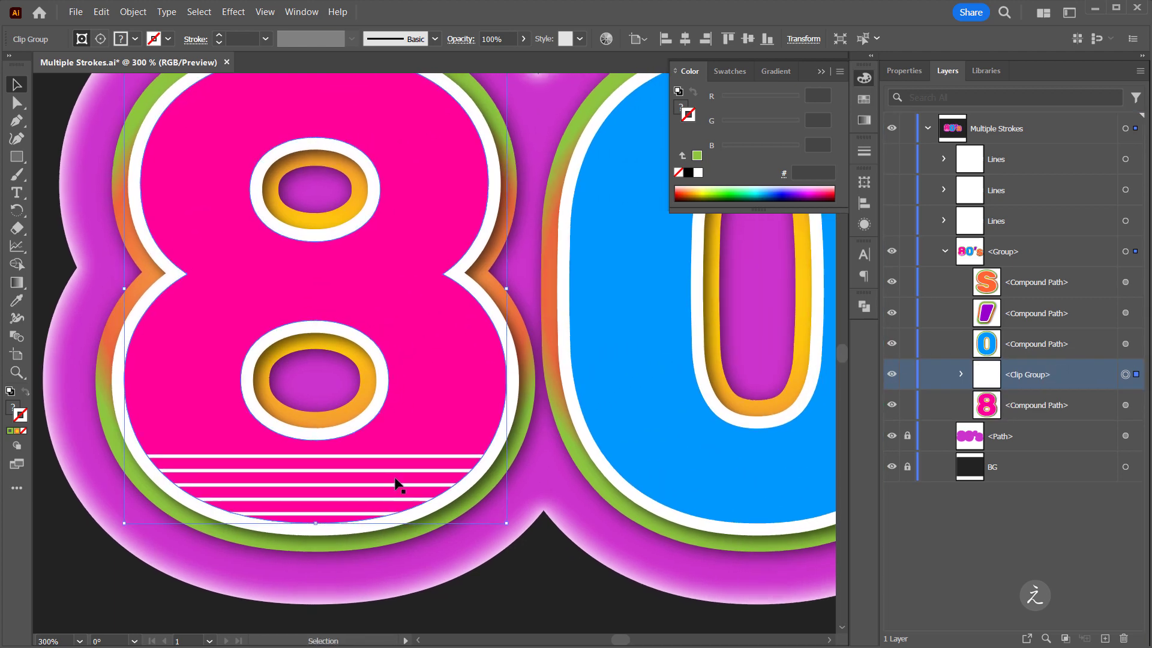
{"action": "left_click", "coordinate": [543, 588]}
{"action": "key", "text": "ctrl+minus"}
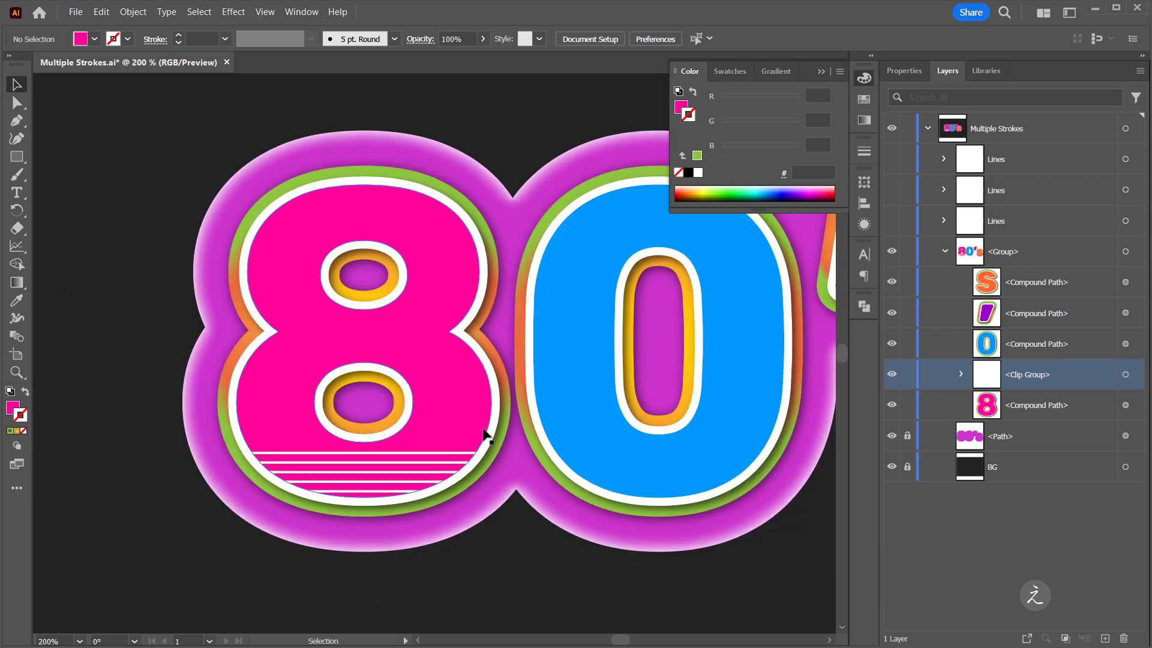
{"action": "left_click_drag", "start_coordinate": [480, 407], "coordinate": [362, 414]}
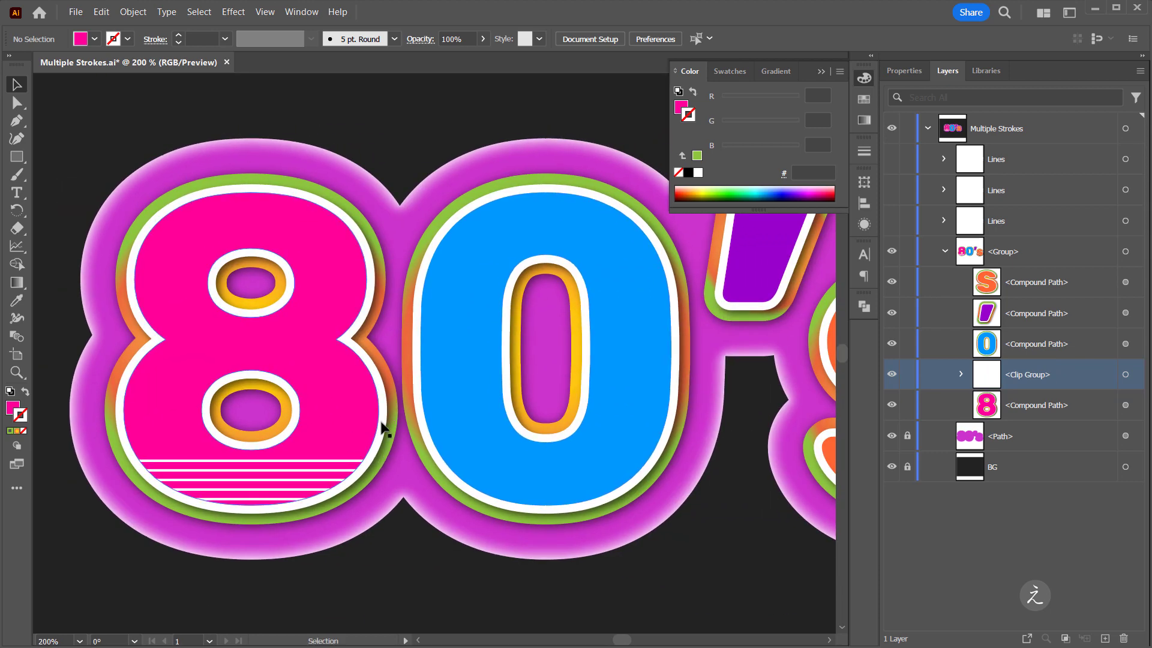
Show the lowest hidden Lines group and move it horizontally across the lower part of the blue 0.
{"action": "scroll", "coordinate": [433, 344], "scroll_direction": "right", "scroll_amount": 2}
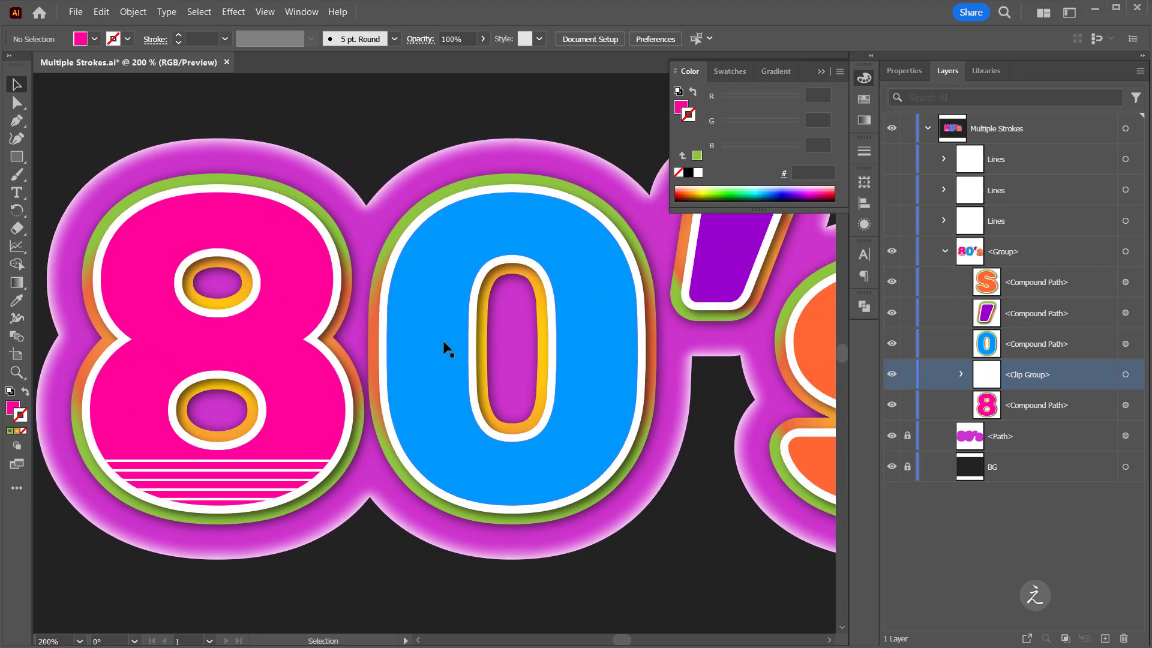
{"action": "left_click", "coordinate": [892, 222]}
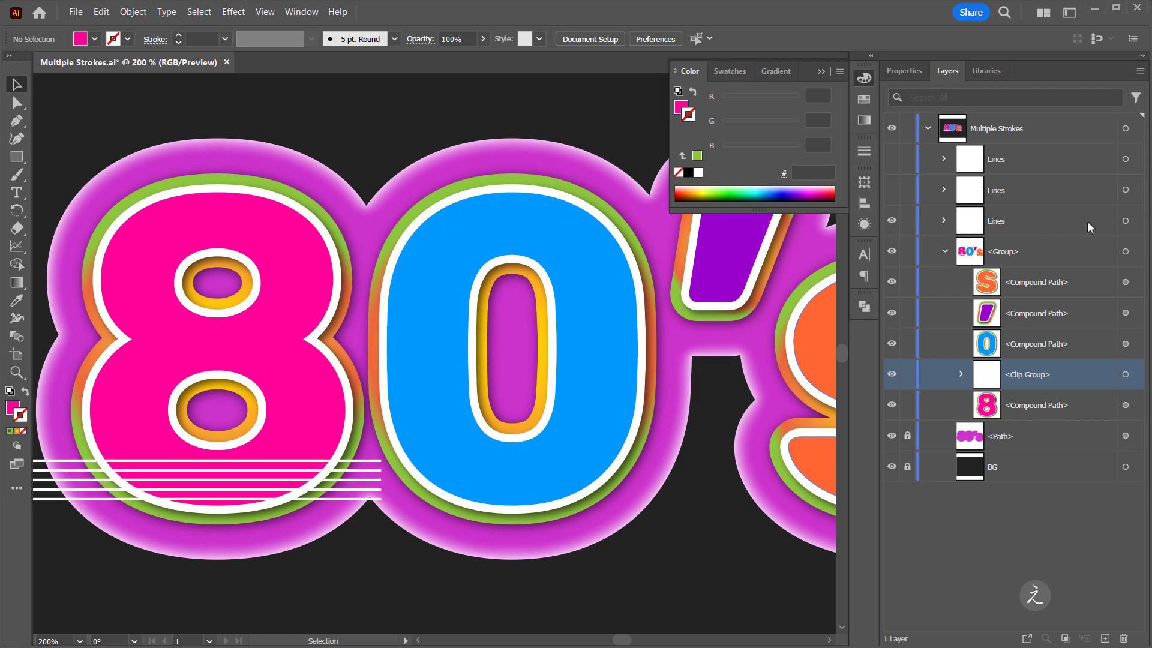
{"action": "left_click", "coordinate": [1125, 221]}
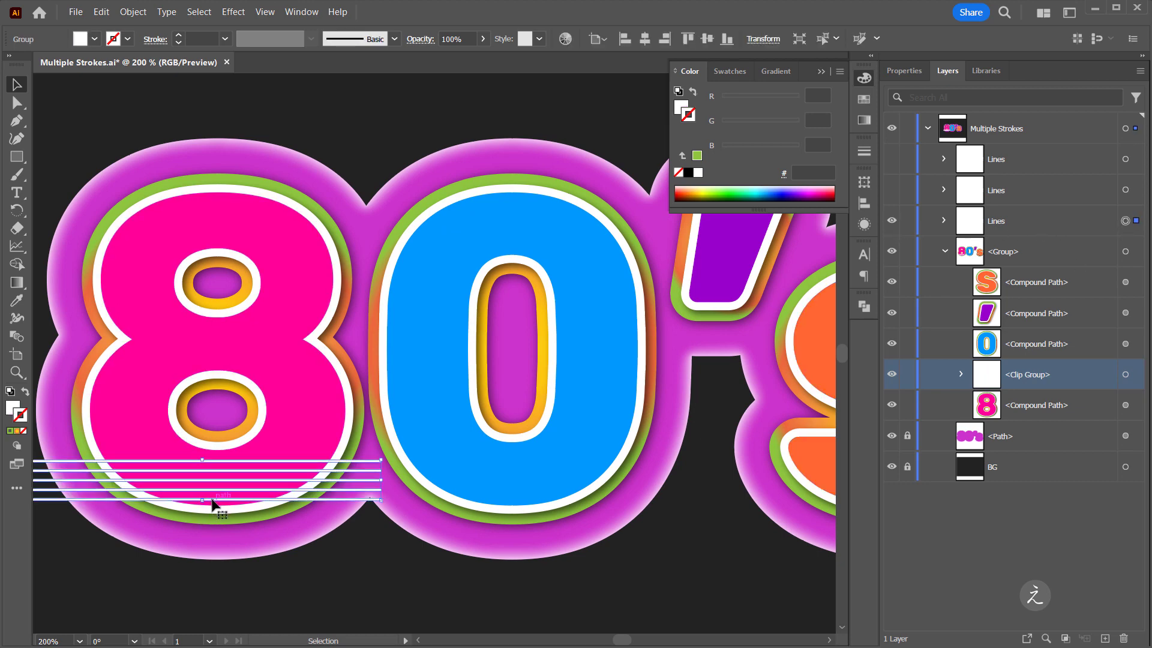
{"action": "left_click_drag", "start_coordinate": [213, 502], "coordinate": [537, 521]}
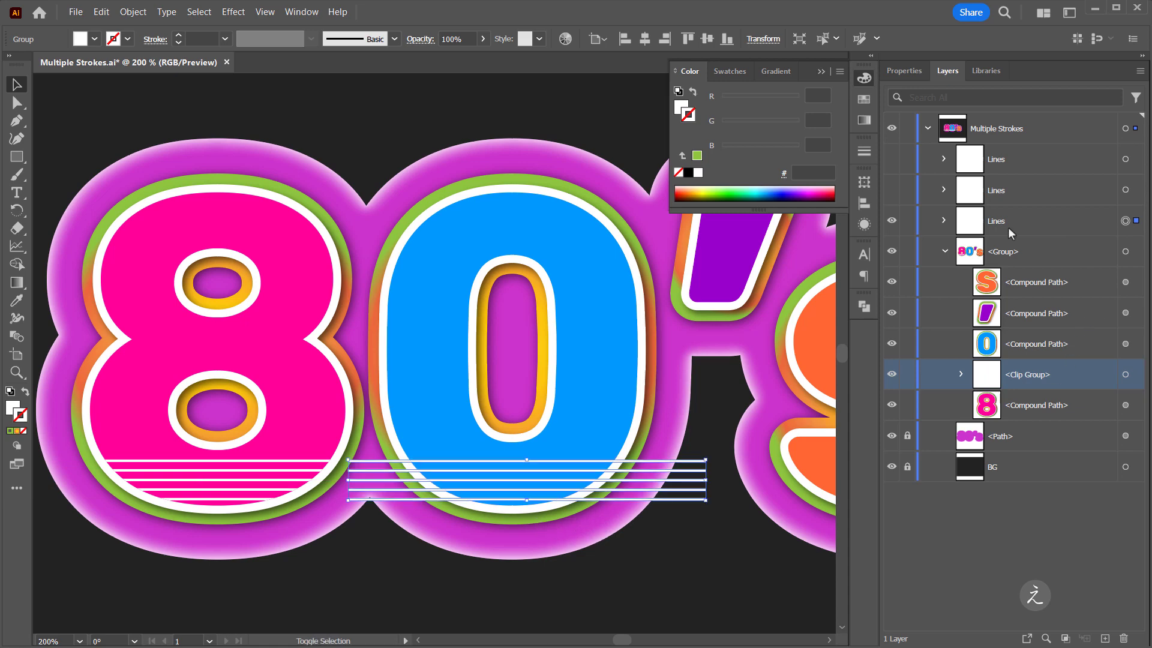
Move the visible Lines group directly below the 0 compound path, then duplicate the 0 in place and hide the upper copy.
{"action": "left_click_drag", "start_coordinate": [1017, 226], "coordinate": [1057, 357]}
{"action": "left_click_drag", "start_coordinate": [1050, 318], "coordinate": [1105, 637]}
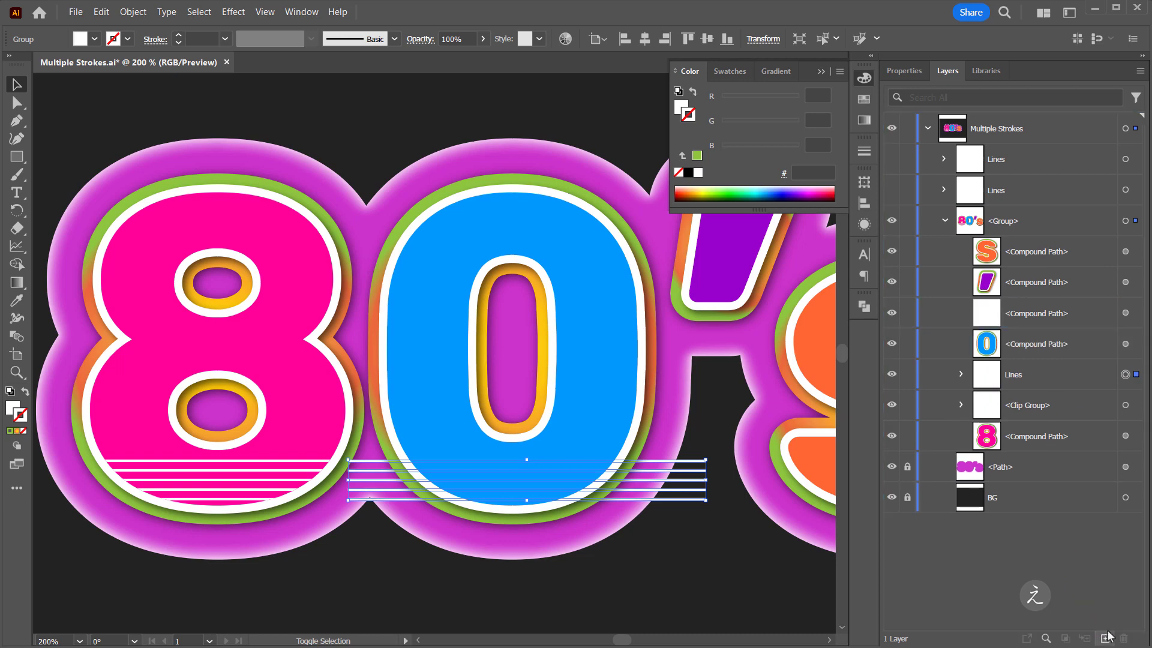
{"action": "left_click", "coordinate": [892, 313]}
Make a clipping mask from the visible 0 compound path and the Lines group beneath it.
{"action": "left_click", "coordinate": [1126, 345], "text": "shift"}
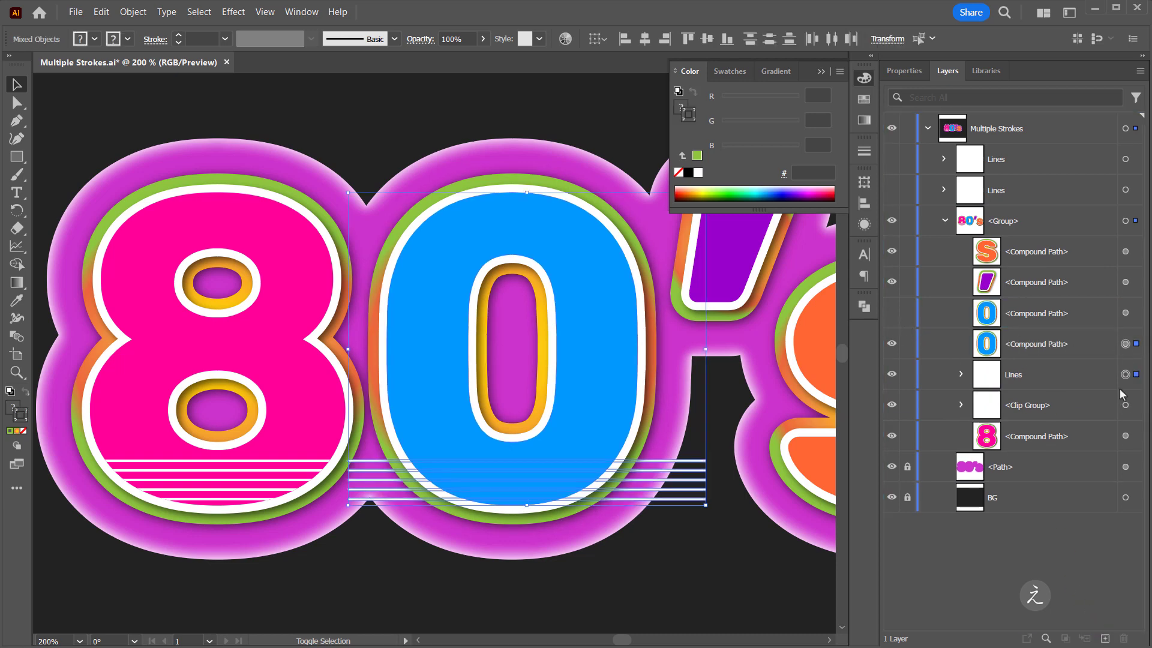
{"action": "left_click", "coordinate": [133, 13]}
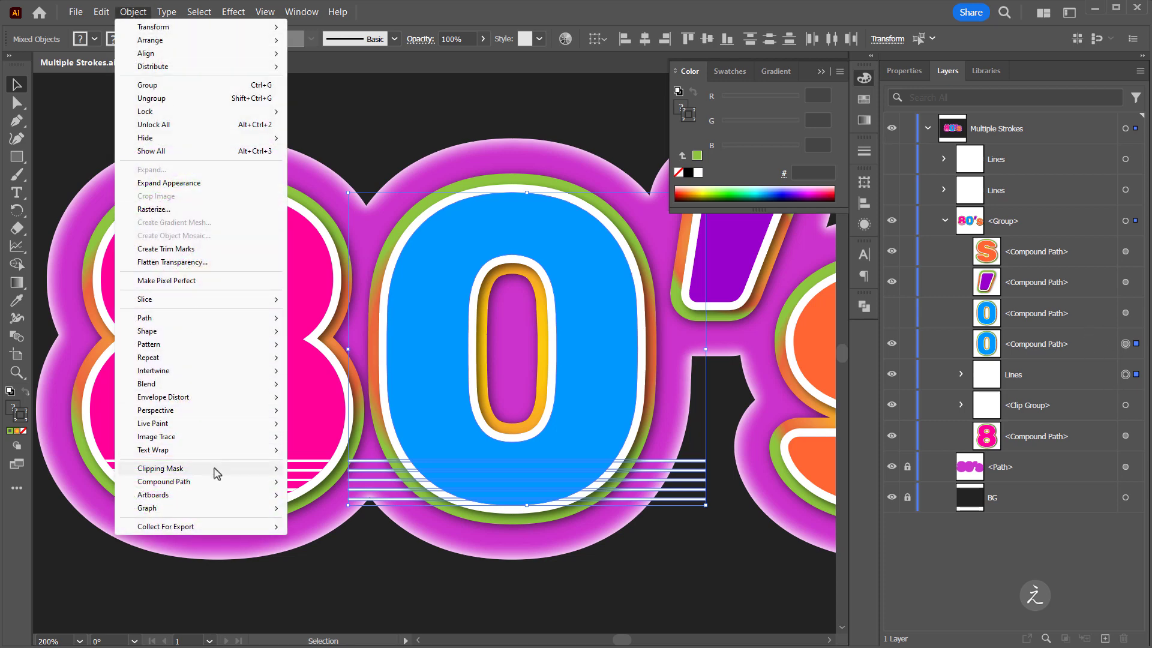
{"action": "mouse_move", "coordinate": [217, 469]}
{"action": "left_click", "coordinate": [315, 468]}
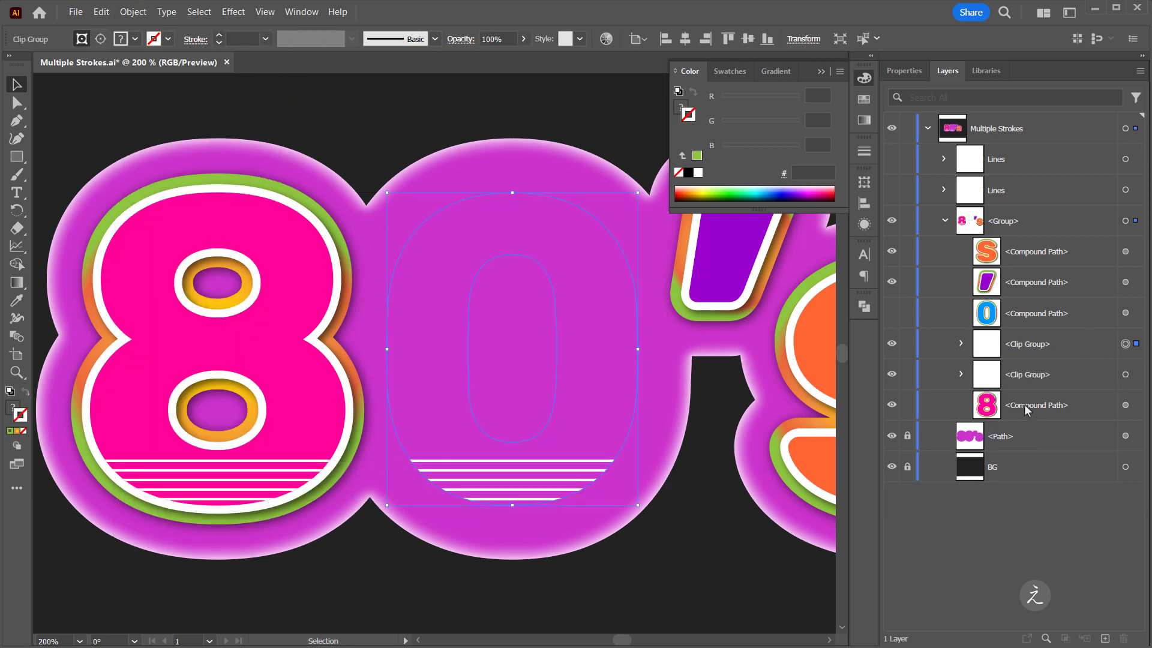
Move the new clip group above the hidden 0 compound path, show the 0 again and deselect everything.
{"action": "left_click_drag", "start_coordinate": [1049, 350], "coordinate": [1052, 305]}
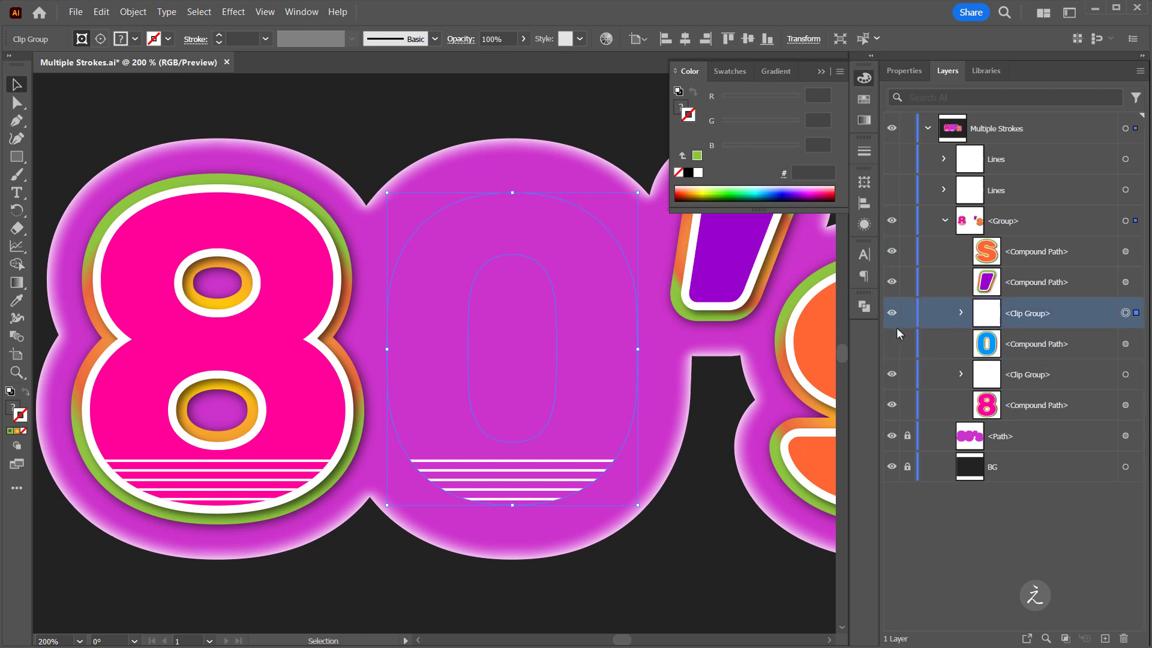
{"action": "left_click", "coordinate": [892, 345]}
{"action": "left_click", "coordinate": [643, 589]}
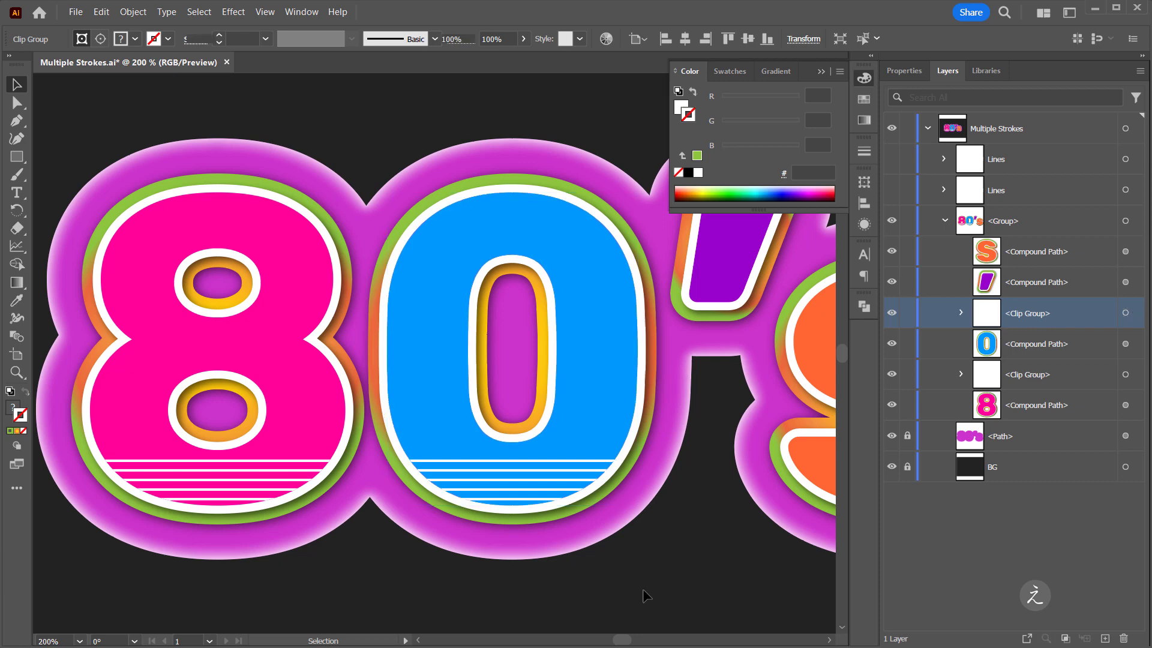
{"action": "scroll", "coordinate": [603, 498], "scroll_direction": "down", "scroll_amount": 1}
{"action": "left_click_drag", "start_coordinate": [668, 488], "coordinate": [579, 483]}
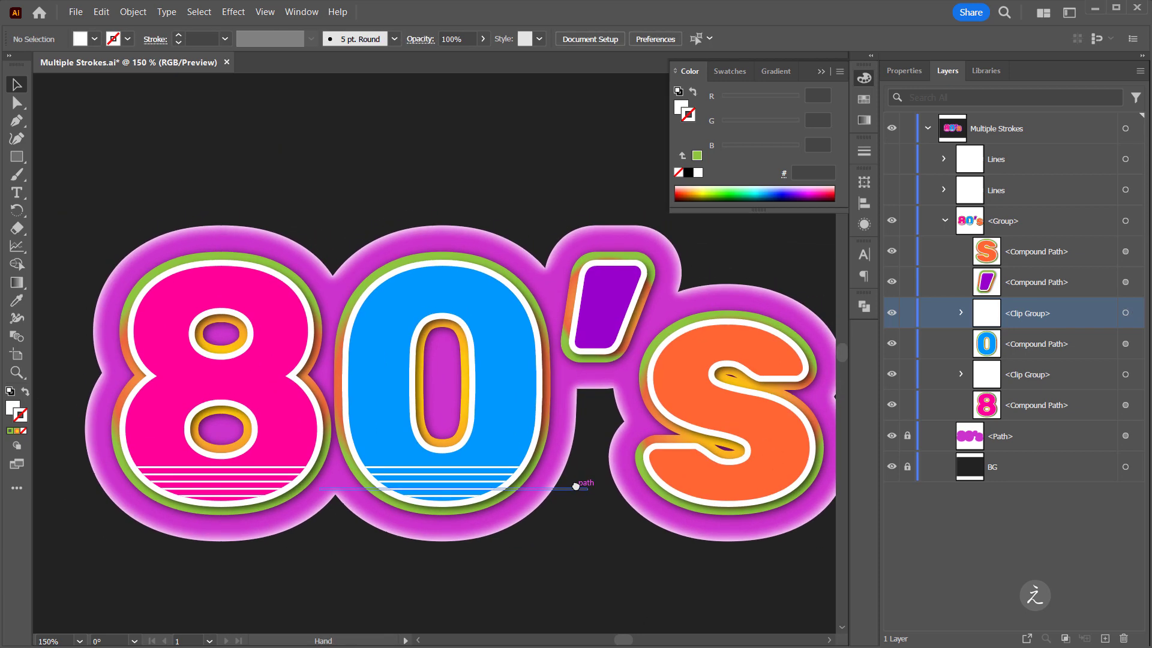